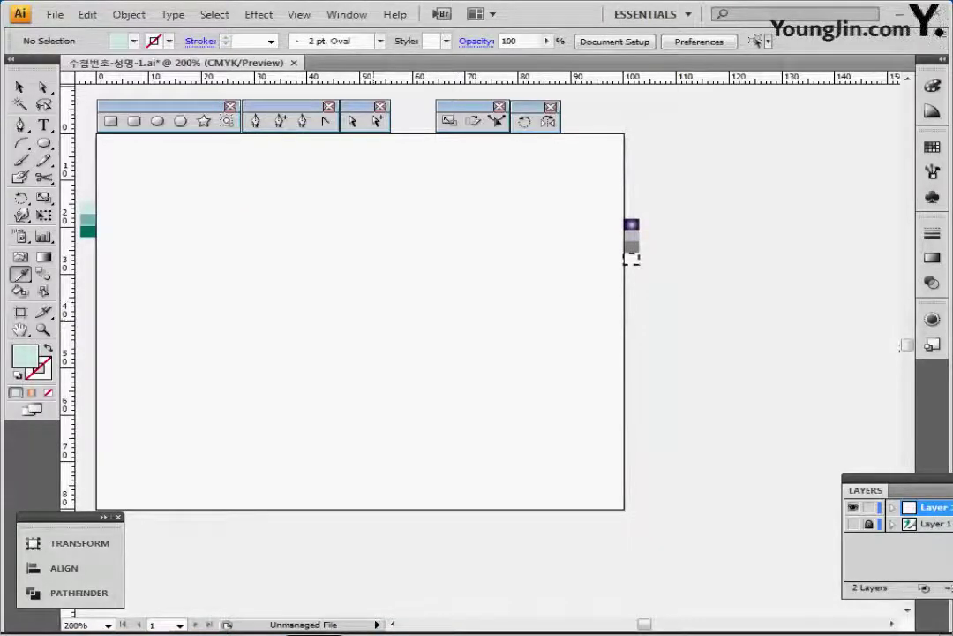
Draw a 9 × 9 mm pale mint circle and move it toward the middle of the artboard.
key("ctrl+plus")
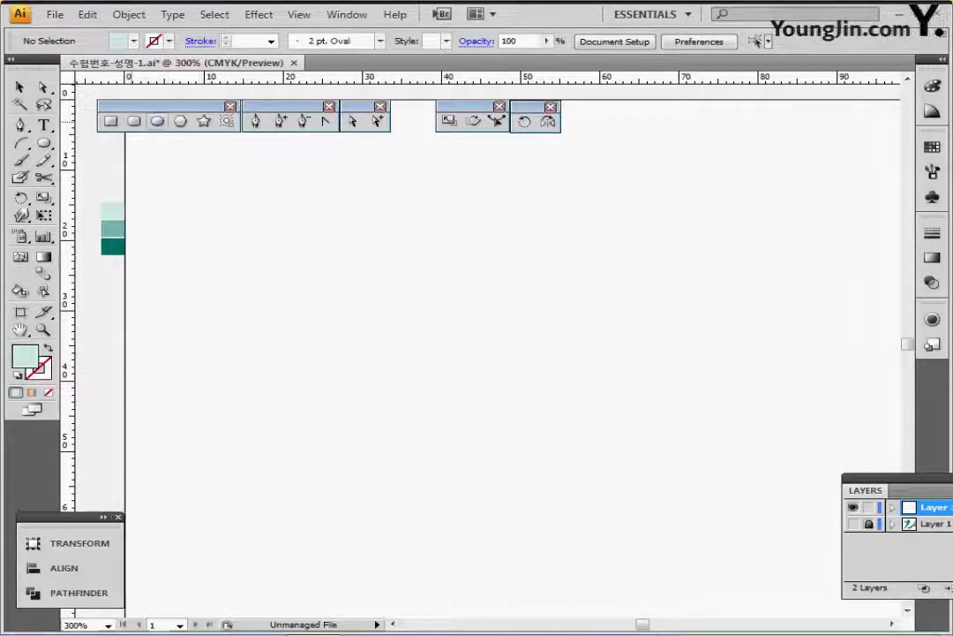
key("l")
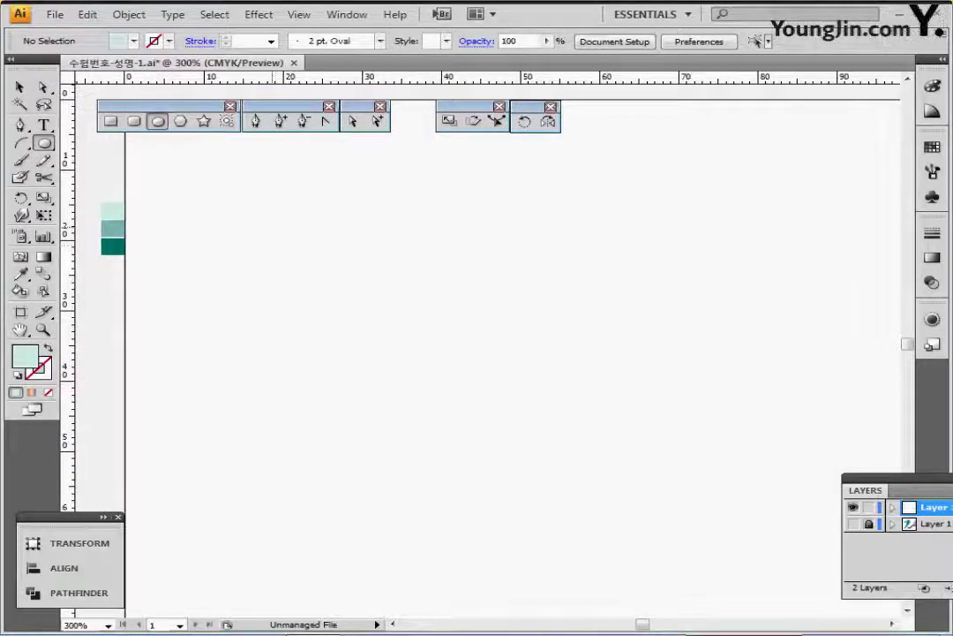
left_click(274, 227)
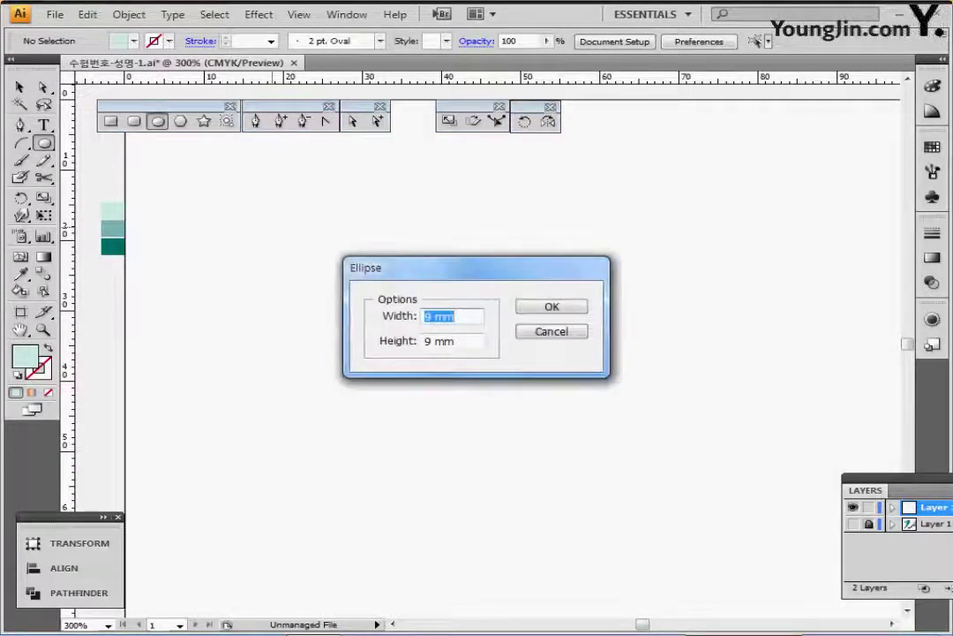
key("Return")
left_click_drag(306, 257, 482, 308)
Create a second pale mint circle, 5 mm wide and 5 mm high, to the upper left of the first.
left_click(337, 239)
type("5")
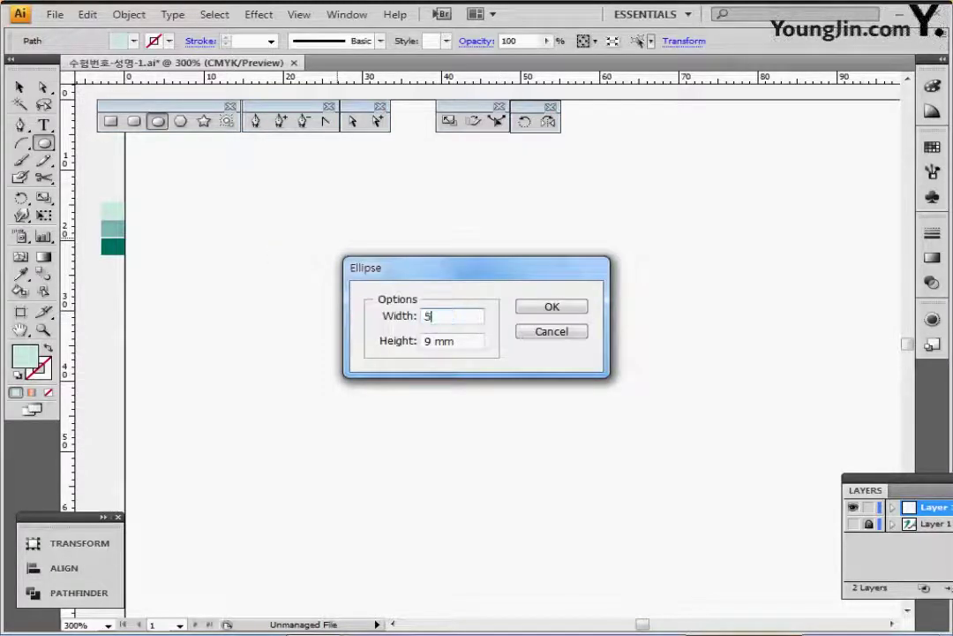
key("Tab")
type("5")
key("Return")
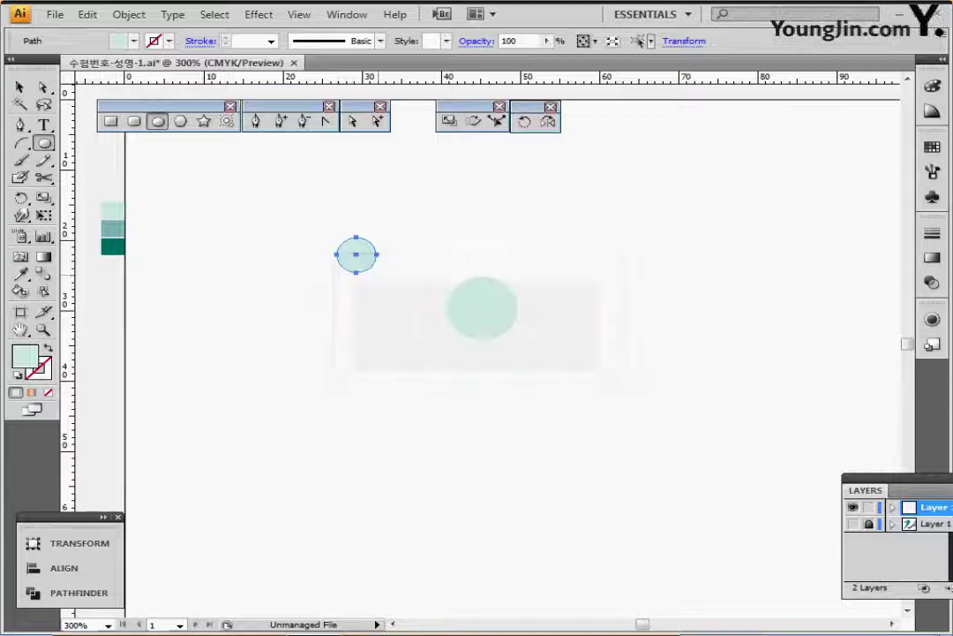
Move the small circle so it overlaps the upper-left edge of the large circle.
left_click(445, 319, "ctrl")
left_click_drag(512, 335, 373, 300)
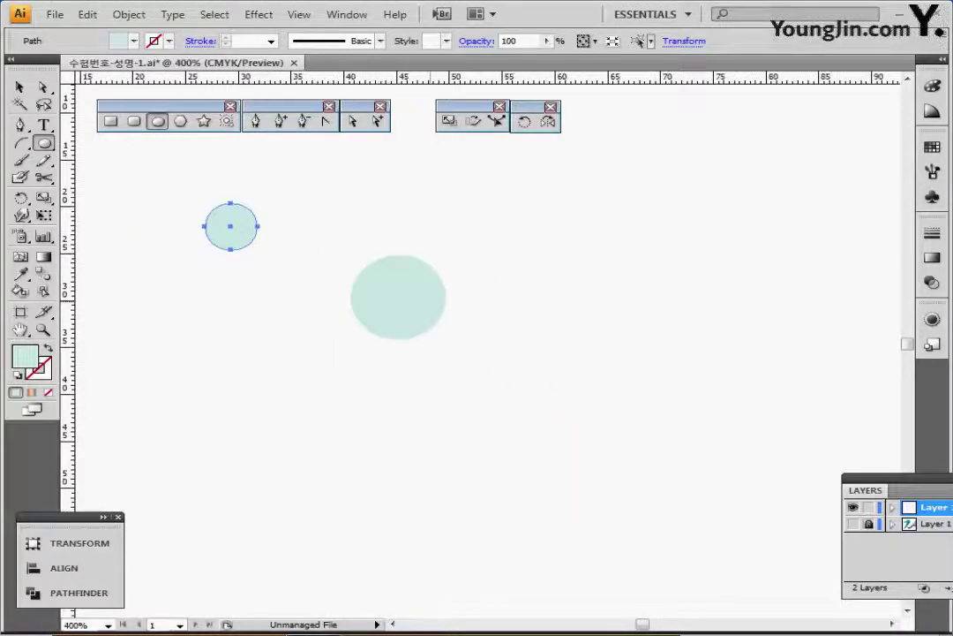
left_click_drag(230, 226, 349, 263)
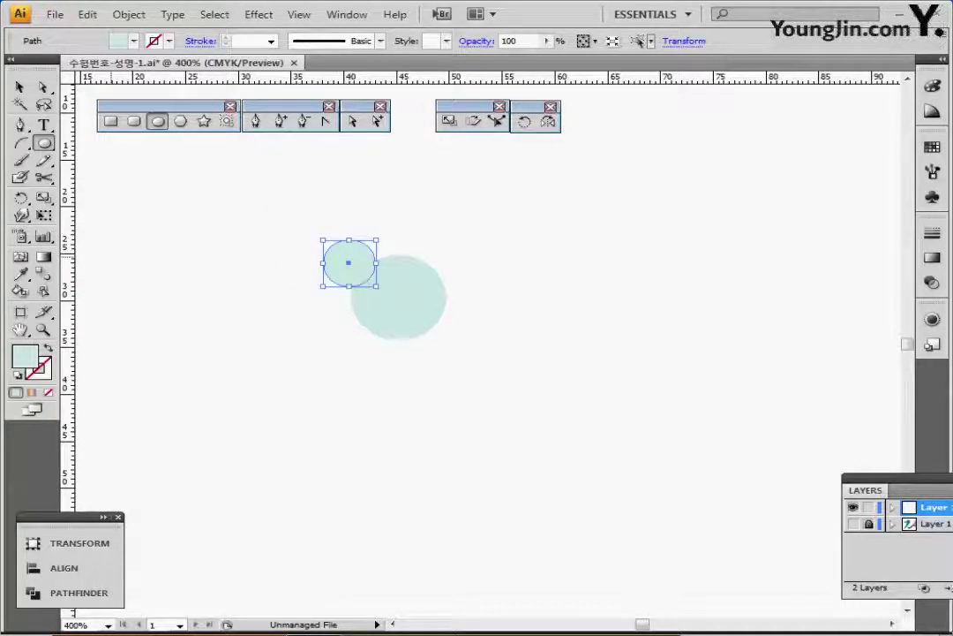
Give the small circle the default white fill and 1 pt black stroke, and deselect it.
key("a")
key("d")
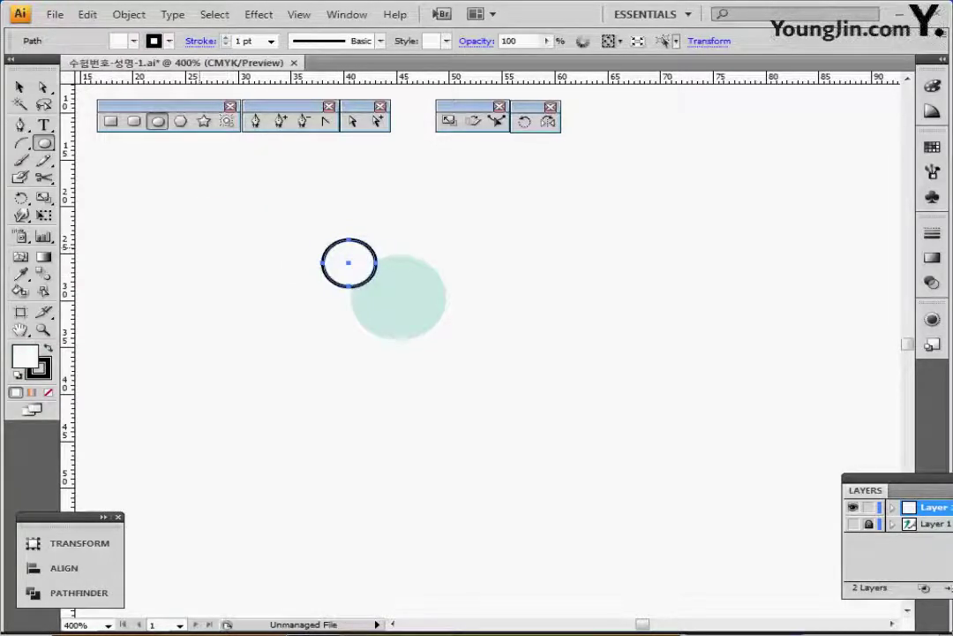
key("ctrl+shift+a")
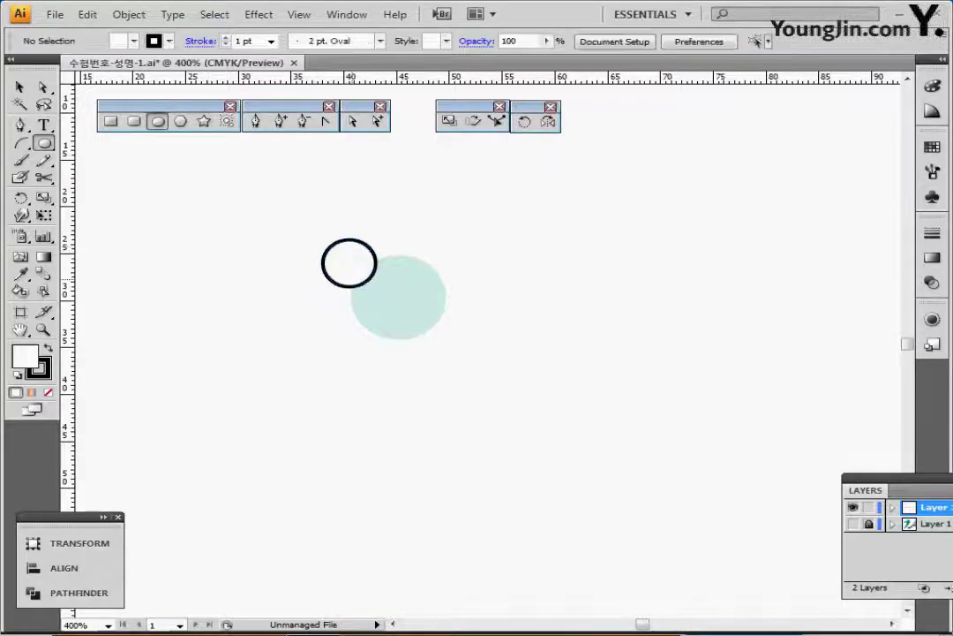
Make a copy of the small outlined circle scaled uniformly to 80% about its centre.
key("ctrl+plus")
key("ctrl+a")
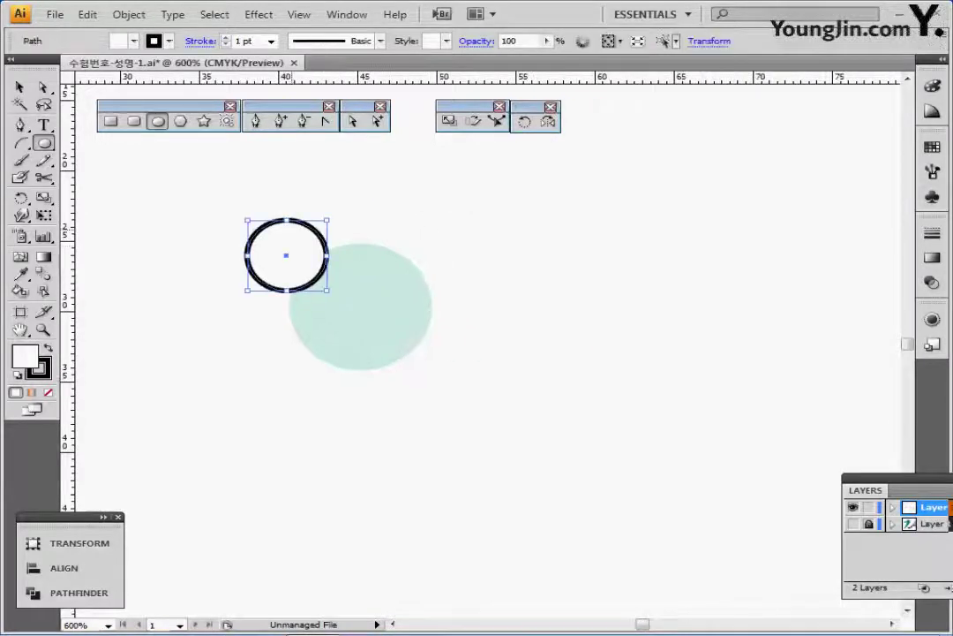
key("ctrl+shift+b")
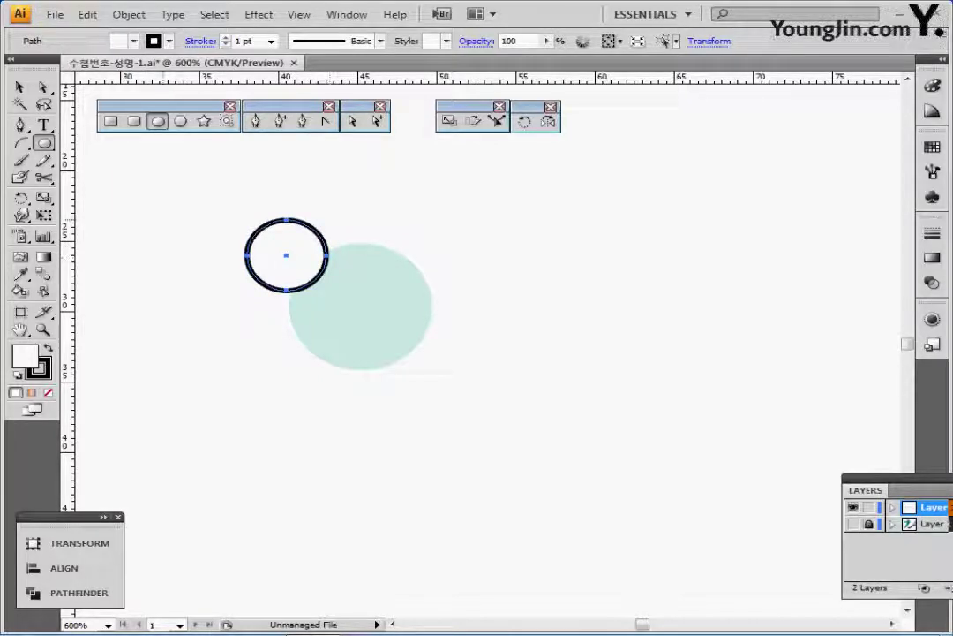
key("s")
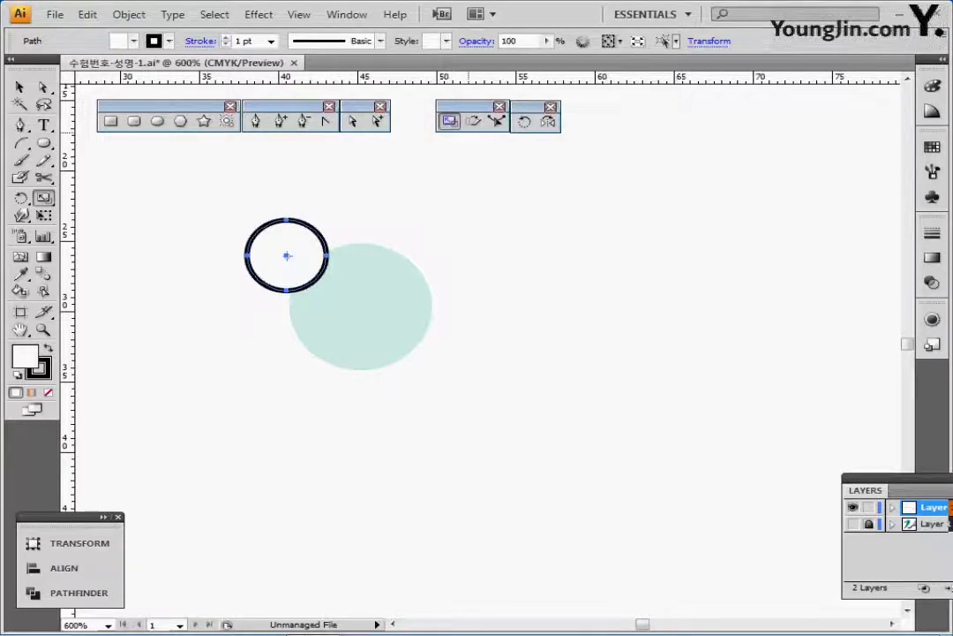
left_click(286, 256, "alt")
type("80")
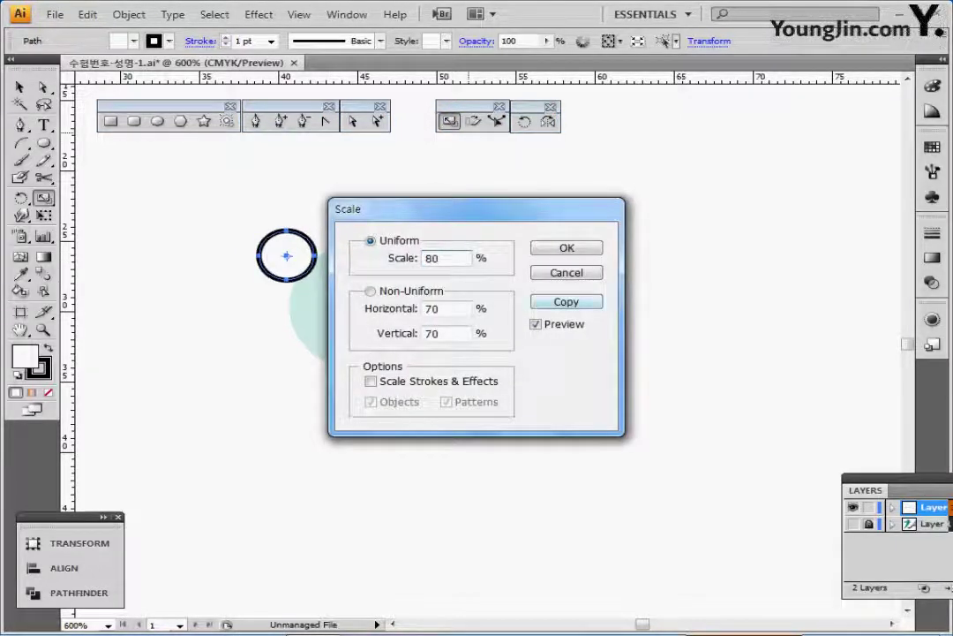
left_click(567, 302)
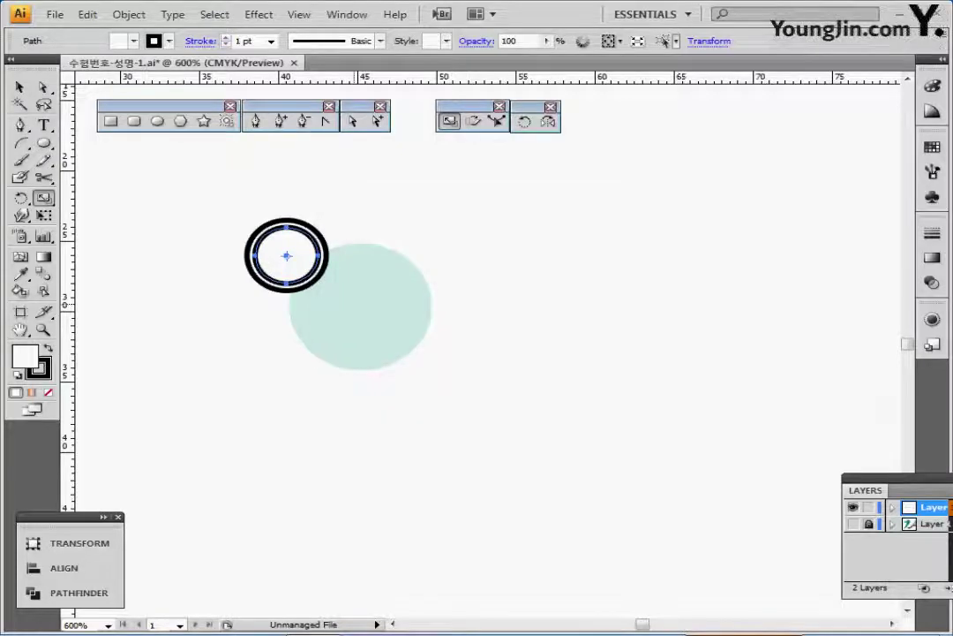
Apply the large circle's pale mint fill without stroke to the scaled inner circle, and deselect it.
key("i")
left_click(377, 305)
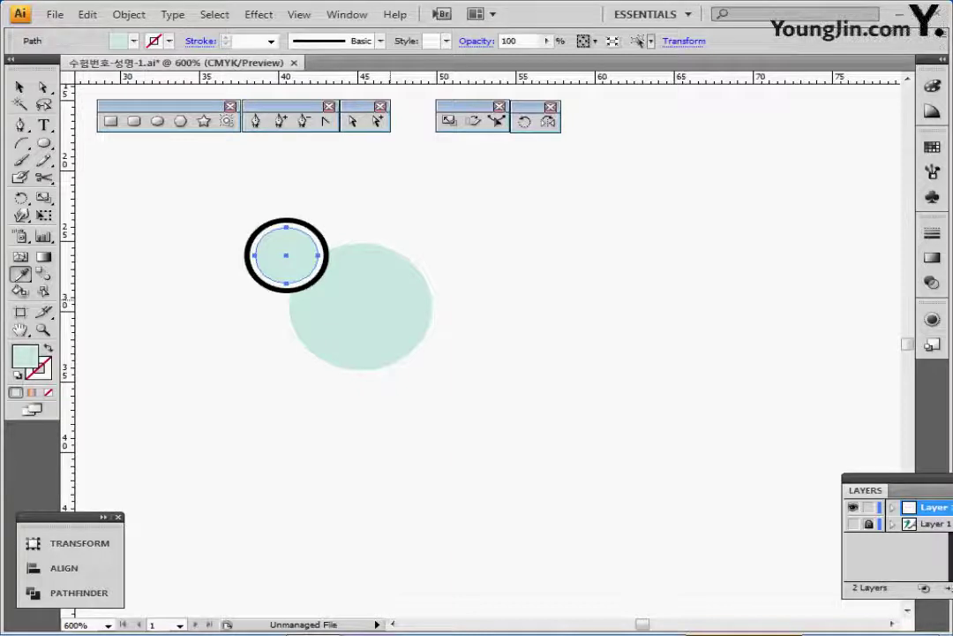
key("ctrl+shift+a")
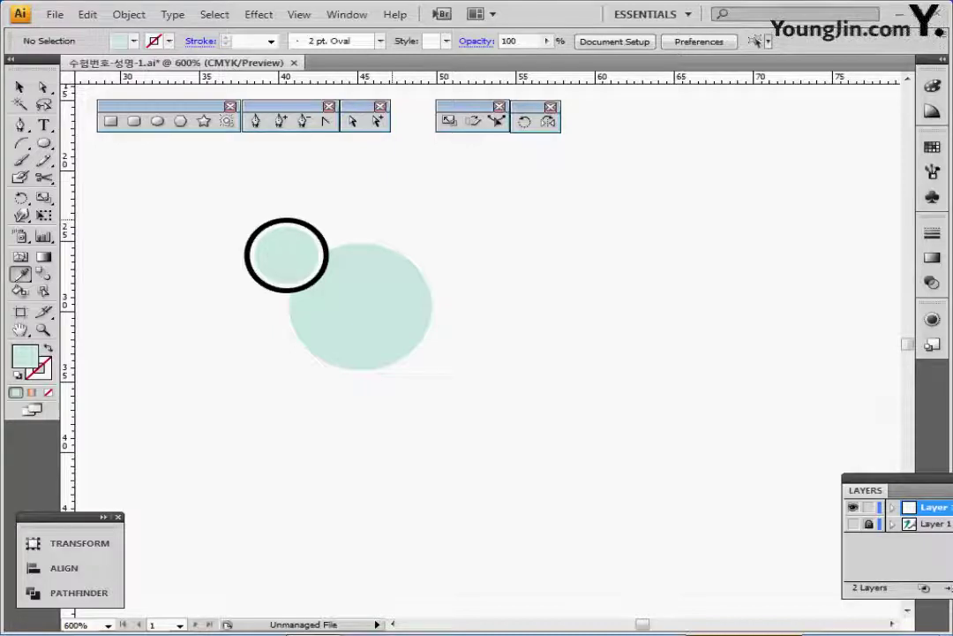
Subtract the black-outlined circle from the large mint circle with the Minus Front Pathfinder operation.
left_click_drag(391, 276, 321, 214)
key("ctrl+shift+b")
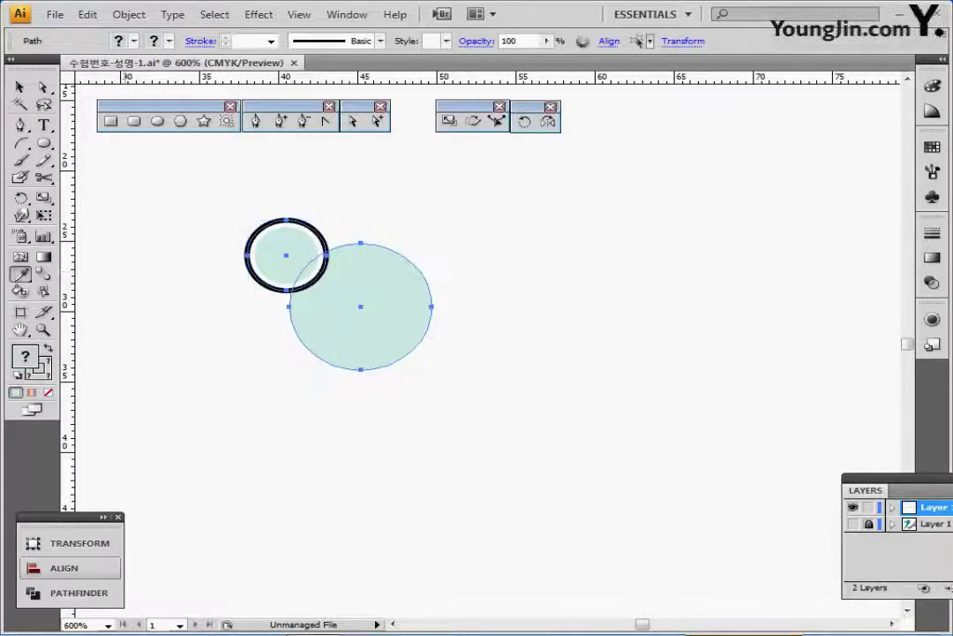
left_click(79, 592)
left_click_drag(112, 517, 68, 491)
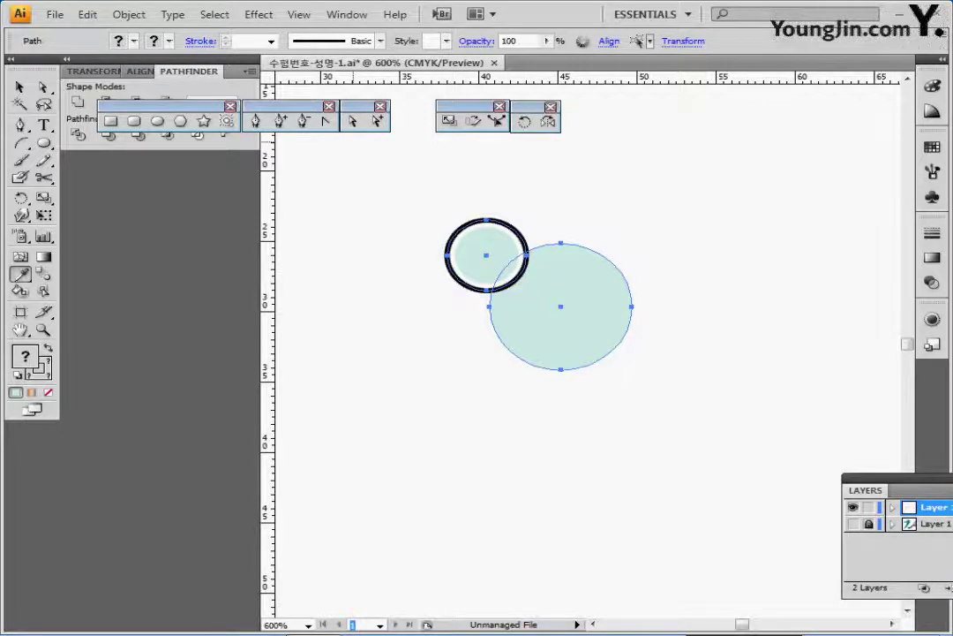
mouse_move(159, 60)
left_mouse_down()
mouse_move(159, 262)
mouse_move(167, 71)
mouse_move(159, 63)
left_mouse_up()
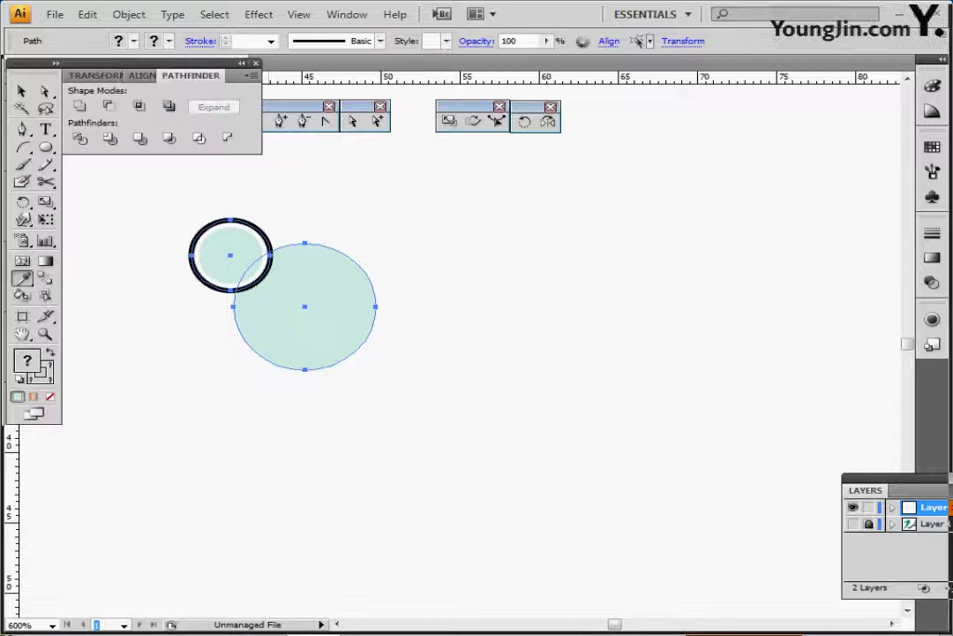
key("v")
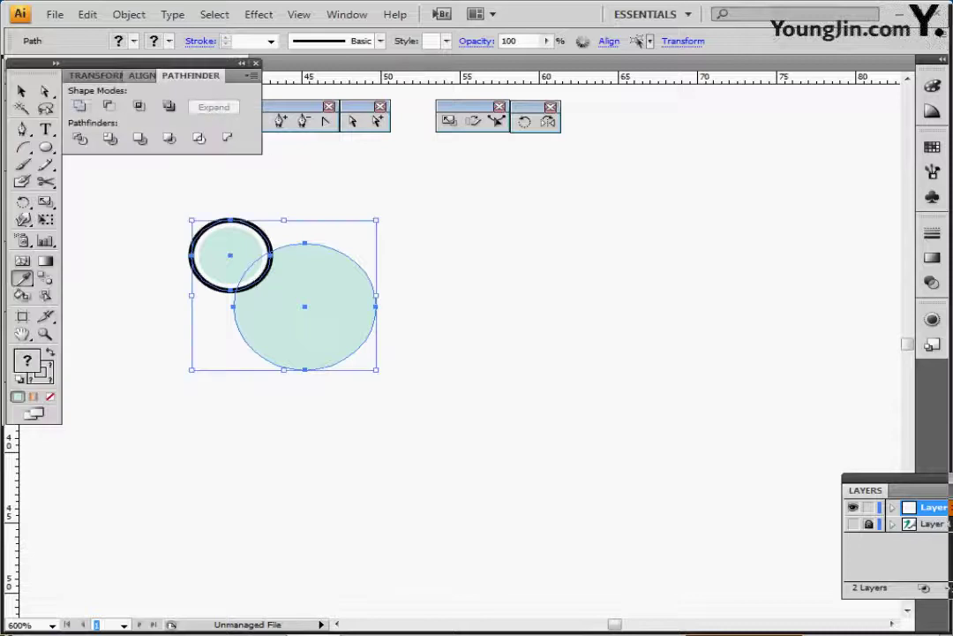
left_click(109, 106)
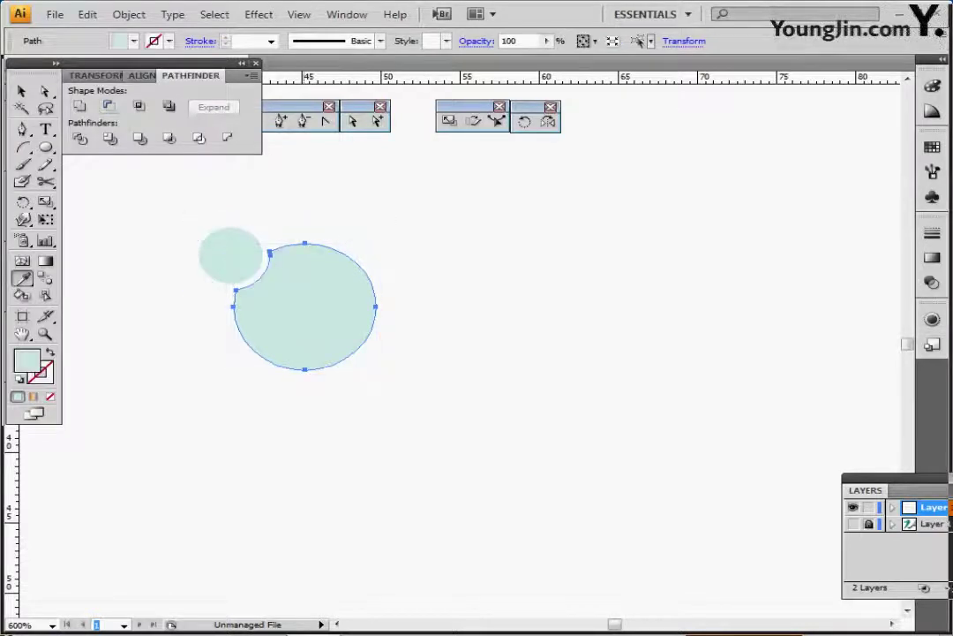
Activate the Pen tool from its floating palette, placed beside the Rotate tools, and make the Layer 1 sketch visible.
left_click(413, 300, "ctrl")
left_click_drag(392, 300, 386, 268)
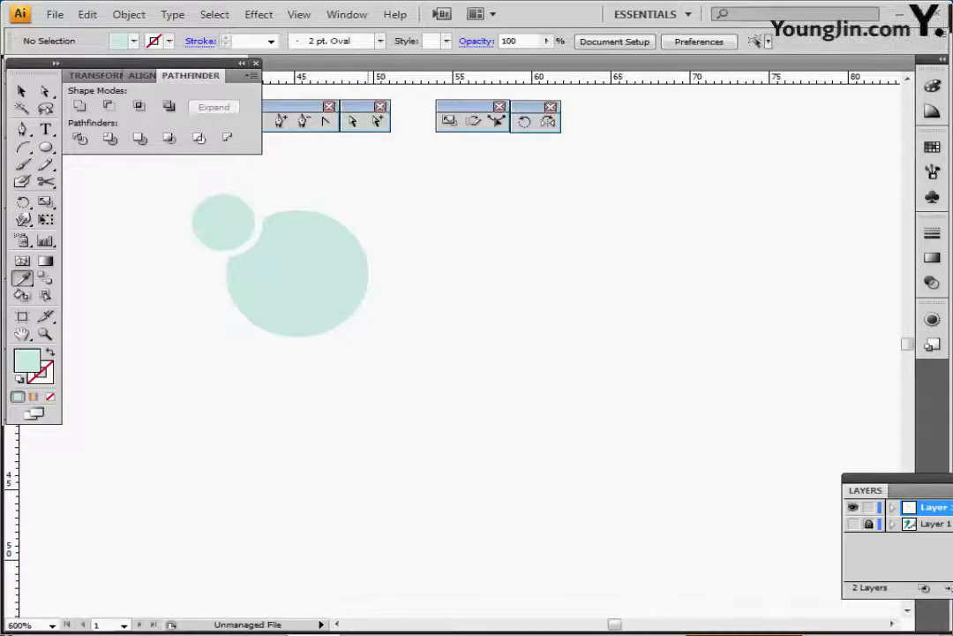
key("ctrl+minus")
left_click_drag(424, 354, 341, 309)
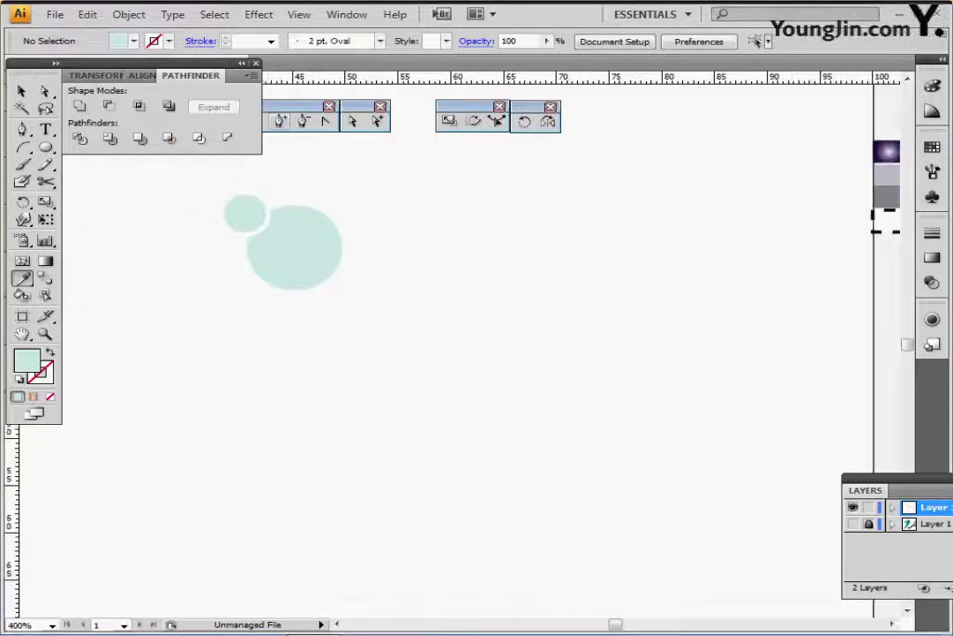
left_click_drag(291, 106, 606, 106)
left_click(572, 121)
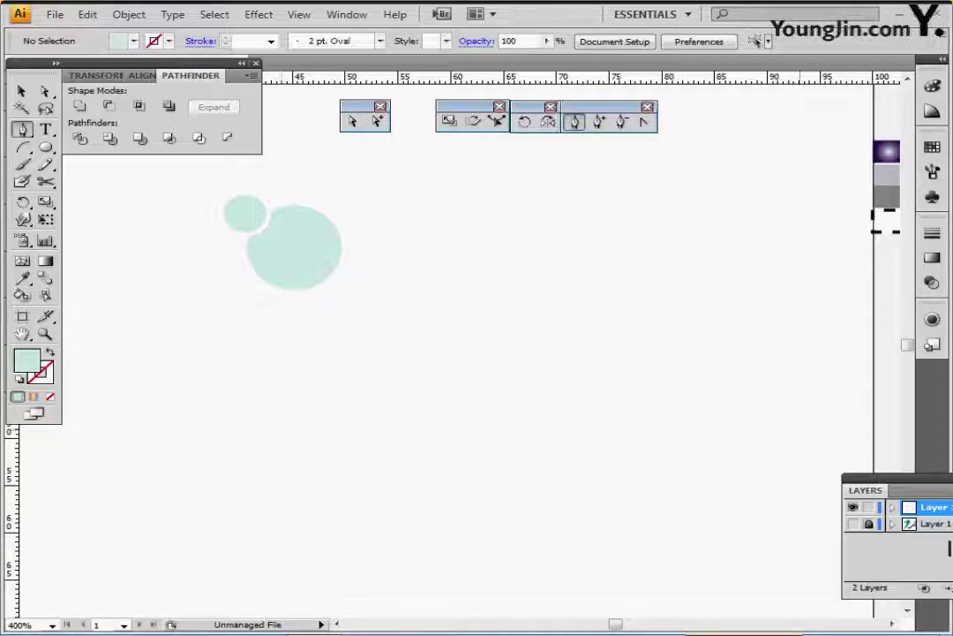
left_click(853, 524)
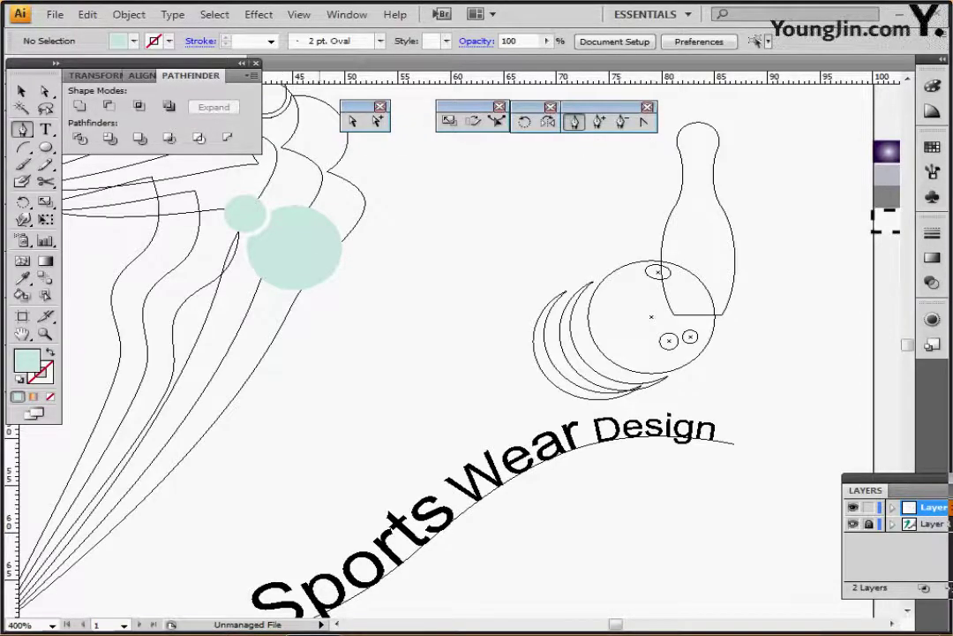
Move the two mint shapes together onto the head of the foremost figure in the sketch.
left_click(300, 231, "ctrl+alt")
left_click_drag(411, 291, 397, 242)
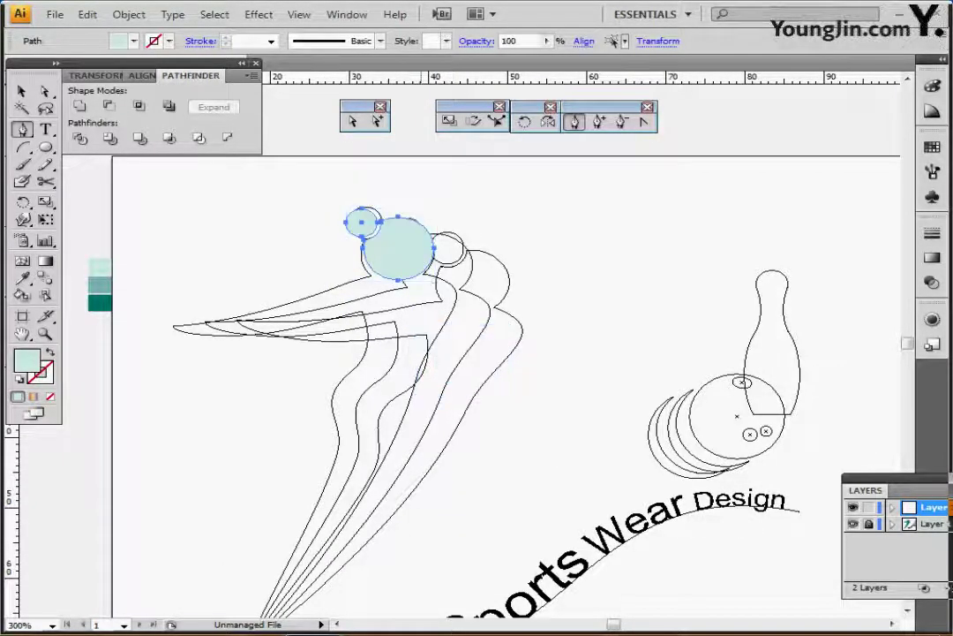
key("ctrl+plus")
left_click_drag(438, 292, 448, 264)
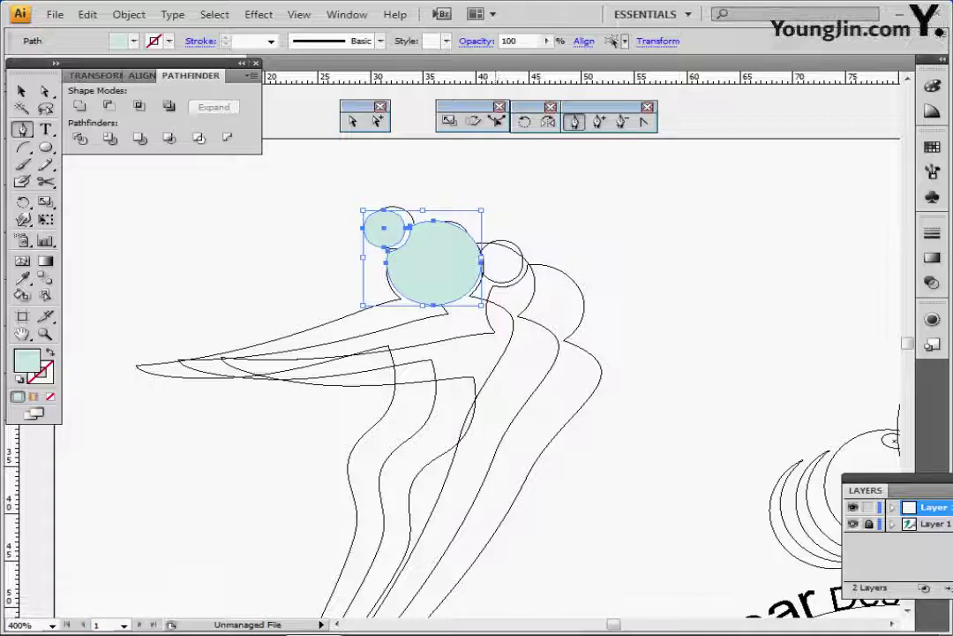
Rotate the two mint head shapes slightly clockwise and nudge them to fit the sketched head outline.
left_click_drag(490, 205, 497, 214)
left_click(546, 212, "ctrl")
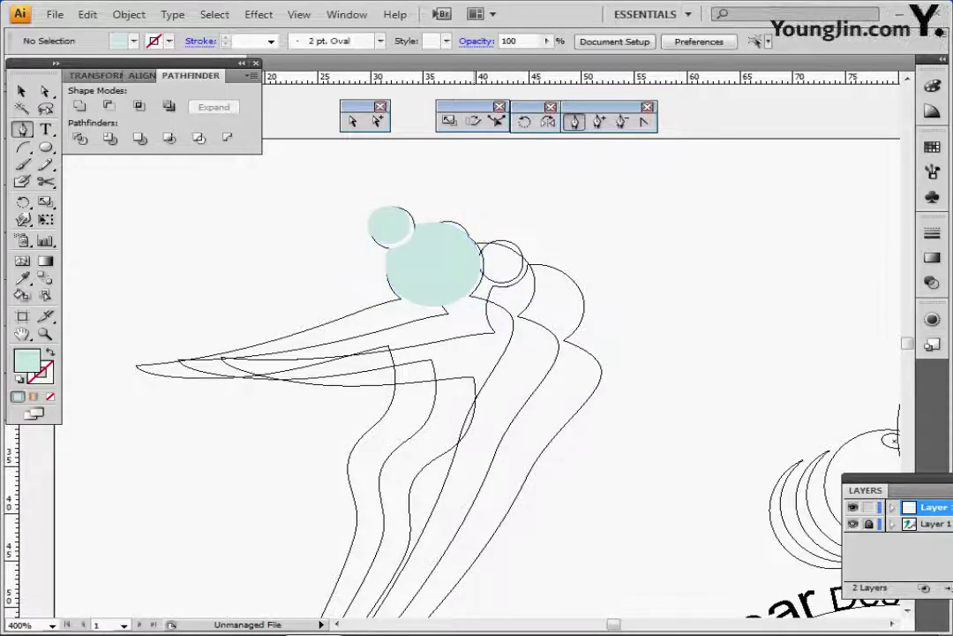
left_click(460, 268, "ctrl")
left_click_drag(389, 226, 391, 224)
left_click(385, 227, "ctrl+shift")
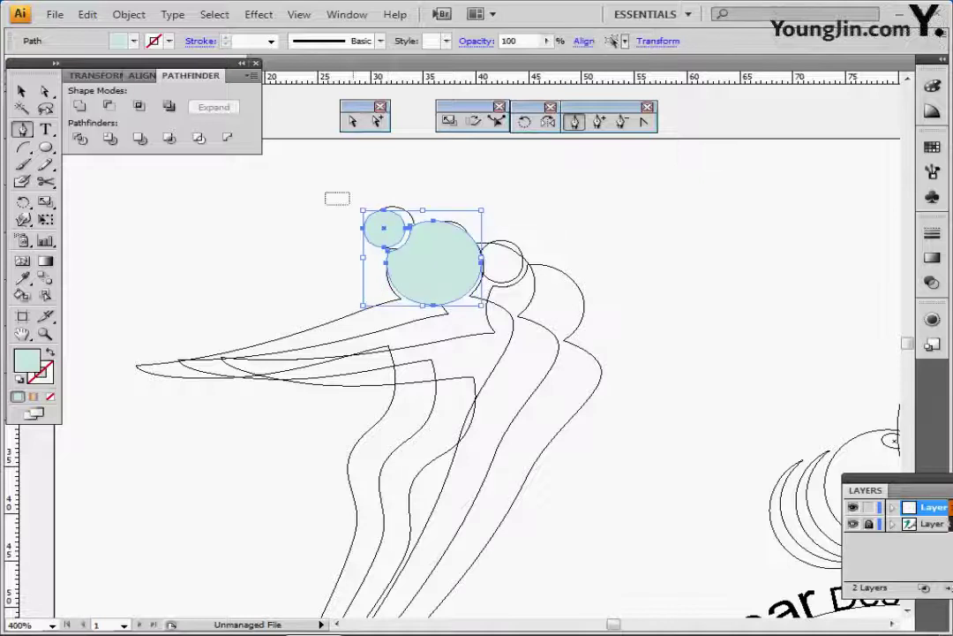
left_click_drag(490, 205, 493, 211)
left_click_drag(447, 265, 448, 264)
left_click(304, 214, "ctrl")
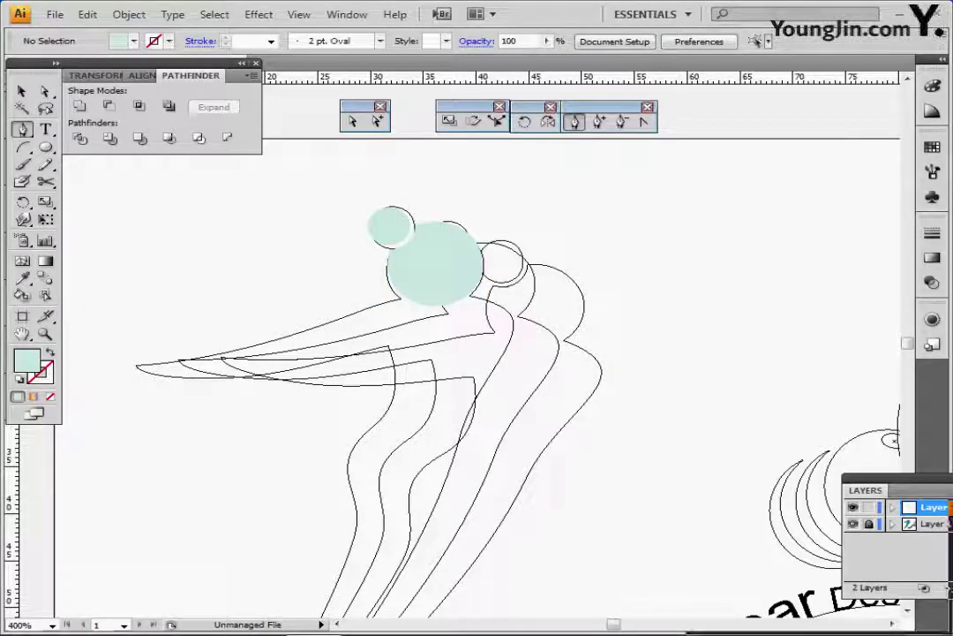
Trace the upper edge of the foremost figure's arm up to the shoulder with the Pen tool, using no fill and a 1 pt black stroke.
key("d")
key("/")
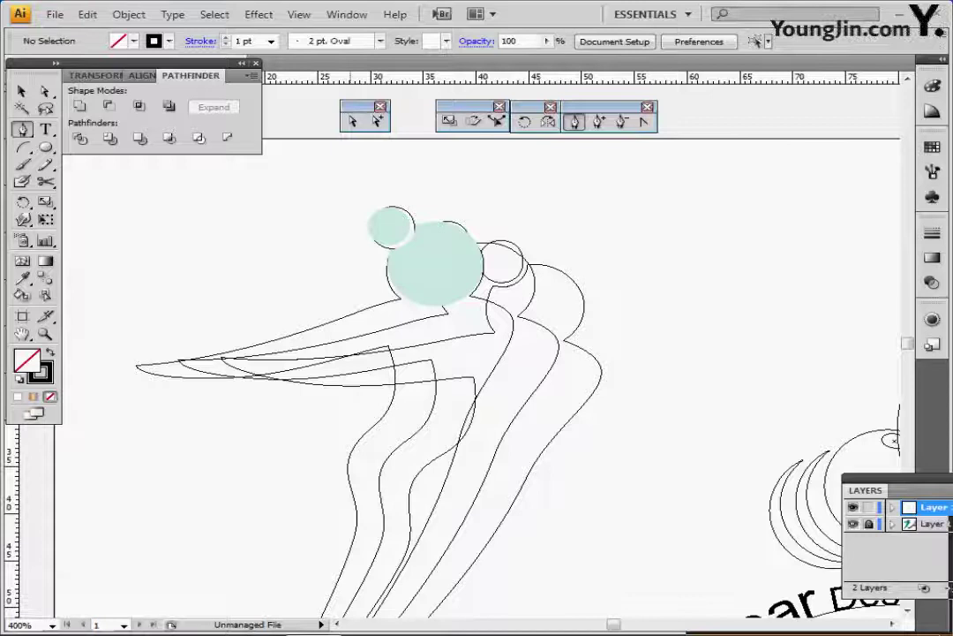
left_click(374, 379, "ctrl")
left_click_drag(373, 379, 389, 370)
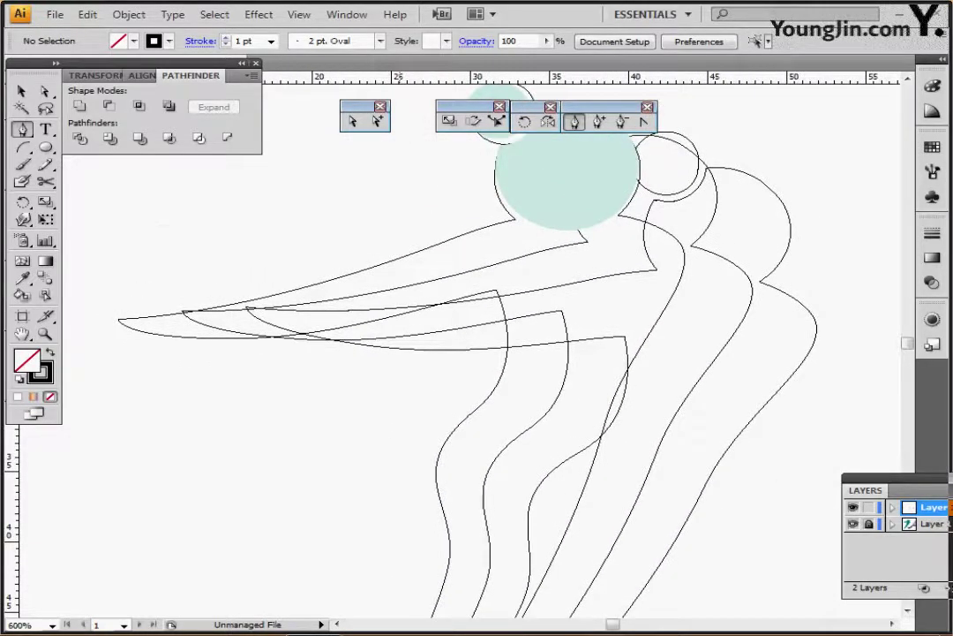
key("ctrl+minus")
scroll(476, 336, "left", 1)
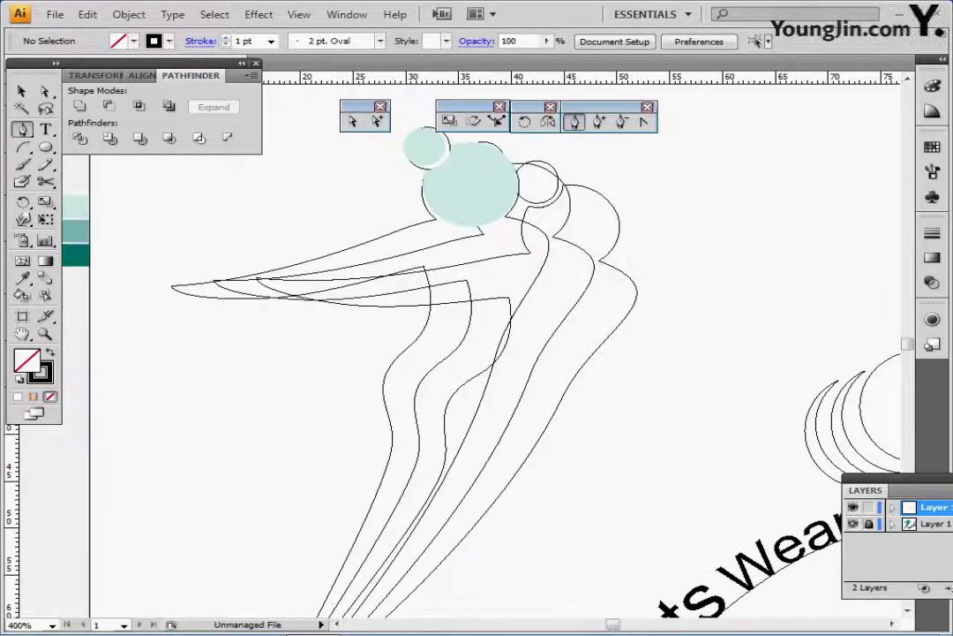
left_click(170, 286)
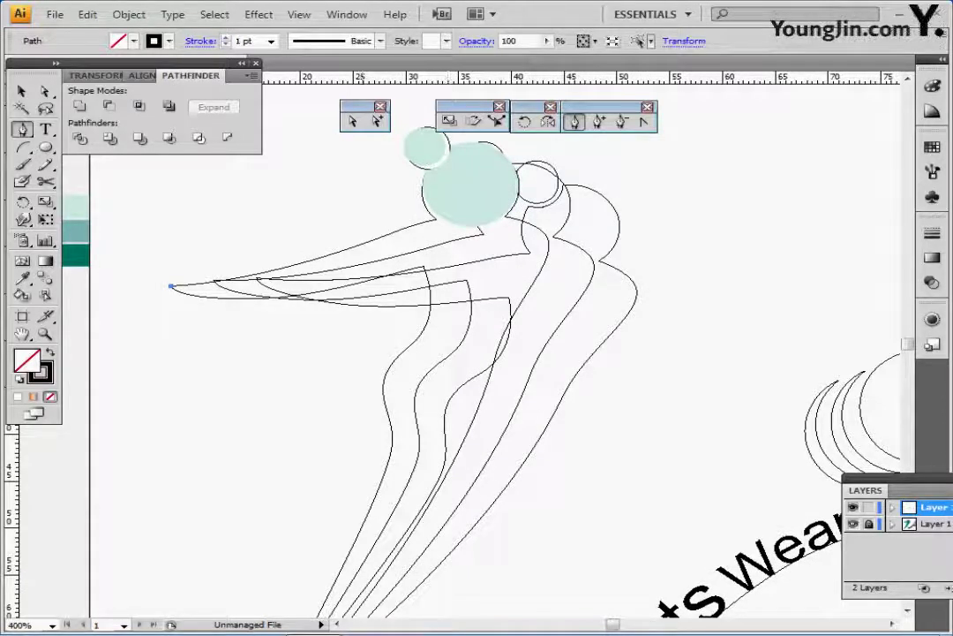
left_click_drag(362, 243, 431, 216)
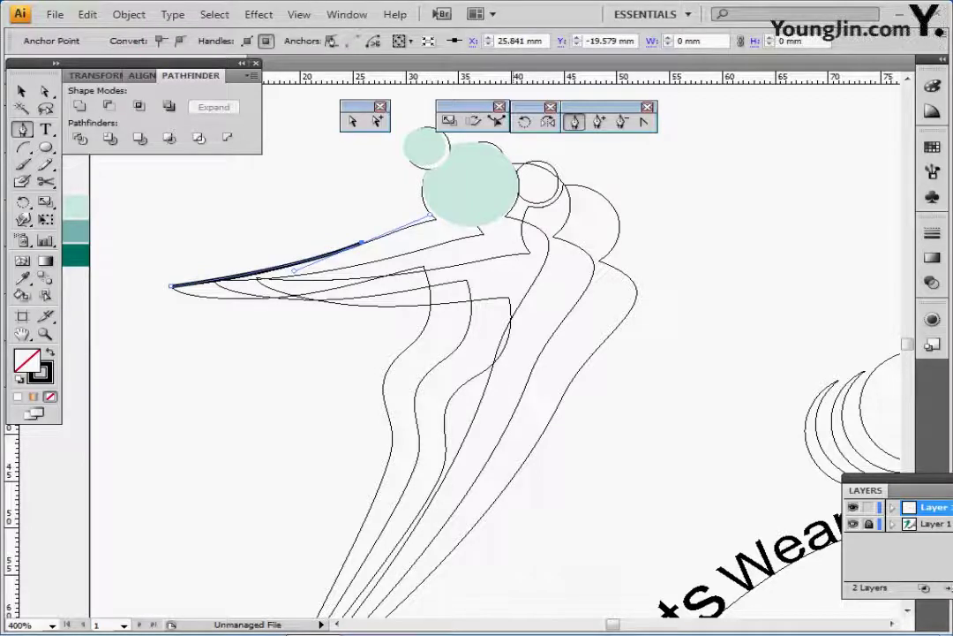
left_click_drag(512, 219, 533, 226)
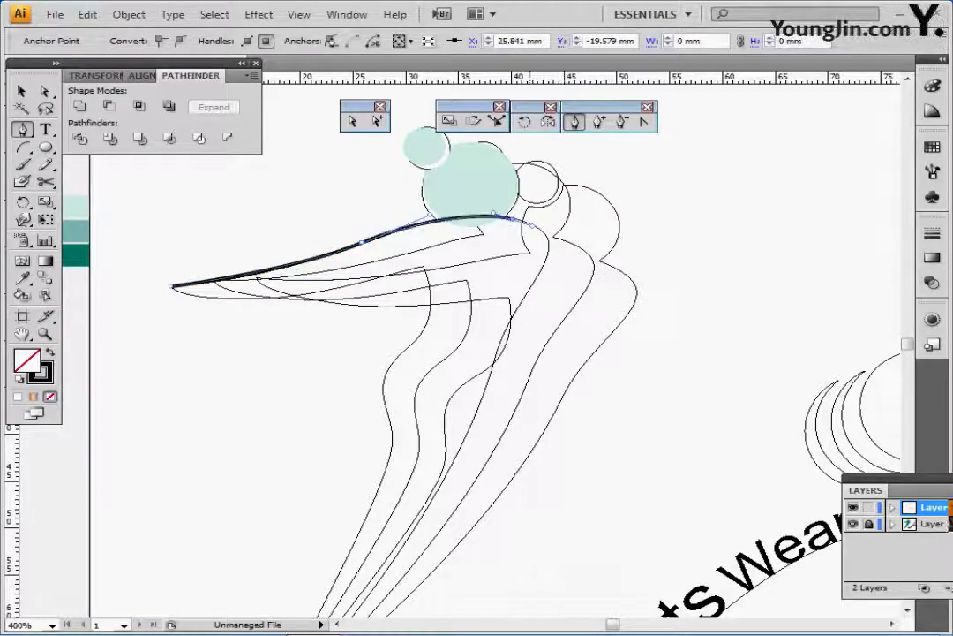
Continue the path around the shoulder and down the figure's back to the pointed foot, removing the outgoing handle at the foot tip.
mouse_move(529, 291)
left_mouse_down()
mouse_move(491, 357)
mouse_move(480, 310)
mouse_move(462, 381)
mouse_move(520, 276)
mouse_move(521, 255)
left_mouse_up()
key("space")
key("space")
key("ctrl+minus")
left_click_drag(344, 481, 290, 552)
key("space")
left_click(367, 484, "ctrl+alt")
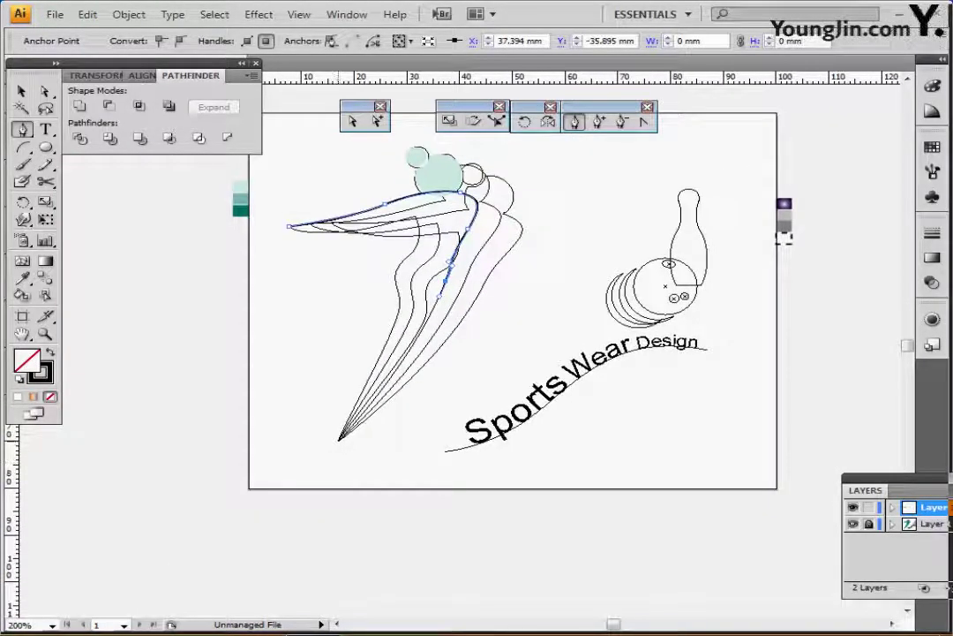
left_click_drag(340, 439, 283, 506)
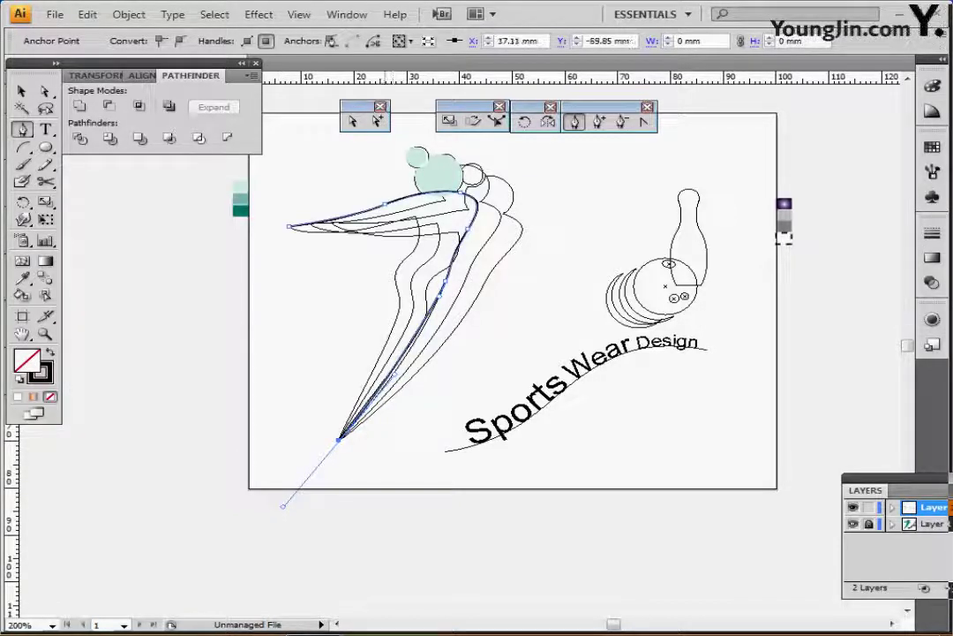
left_click_drag(394, 374, 405, 368)
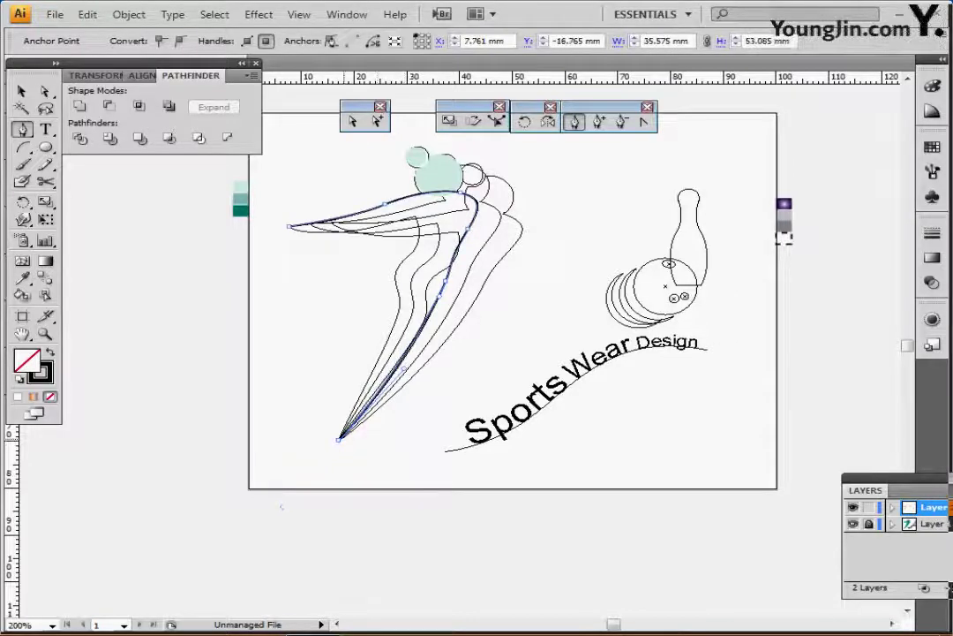
left_click(339, 439)
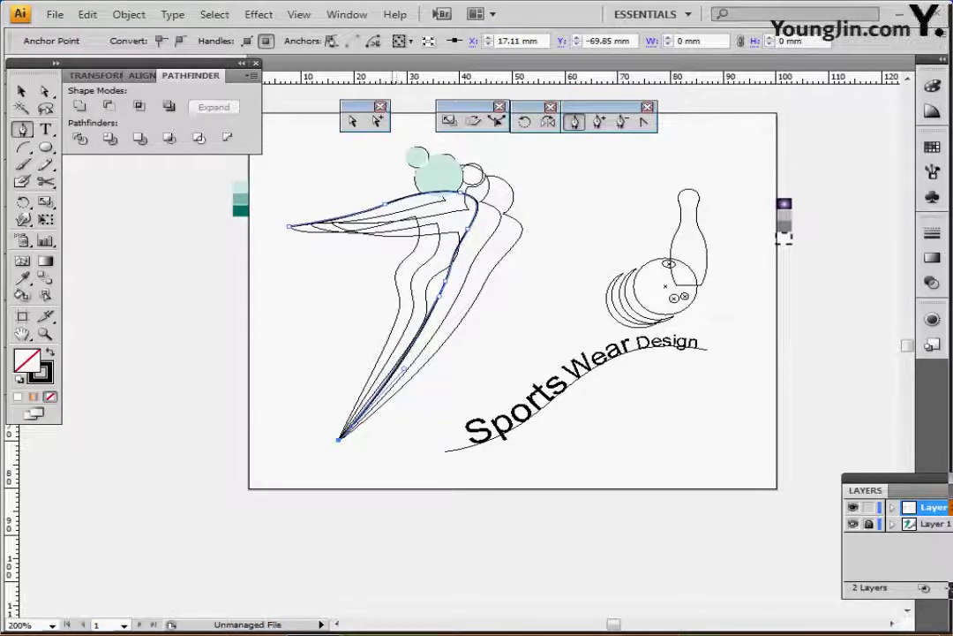
Trace the front of the leg and torso upward from the foot tip to a corner point at the armpit.
left_click_drag(391, 329, 392, 267)
key("ctrl+plus")
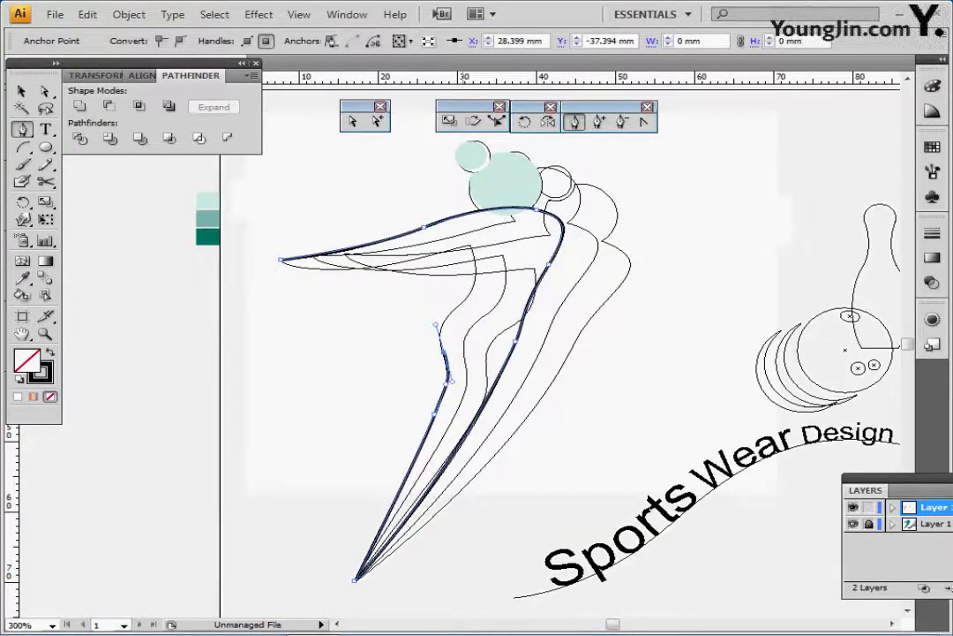
key("ctrl+equal")
left_click_drag(439, 298, 464, 270)
left_click_drag(447, 227, 441, 216)
left_click(446, 227)
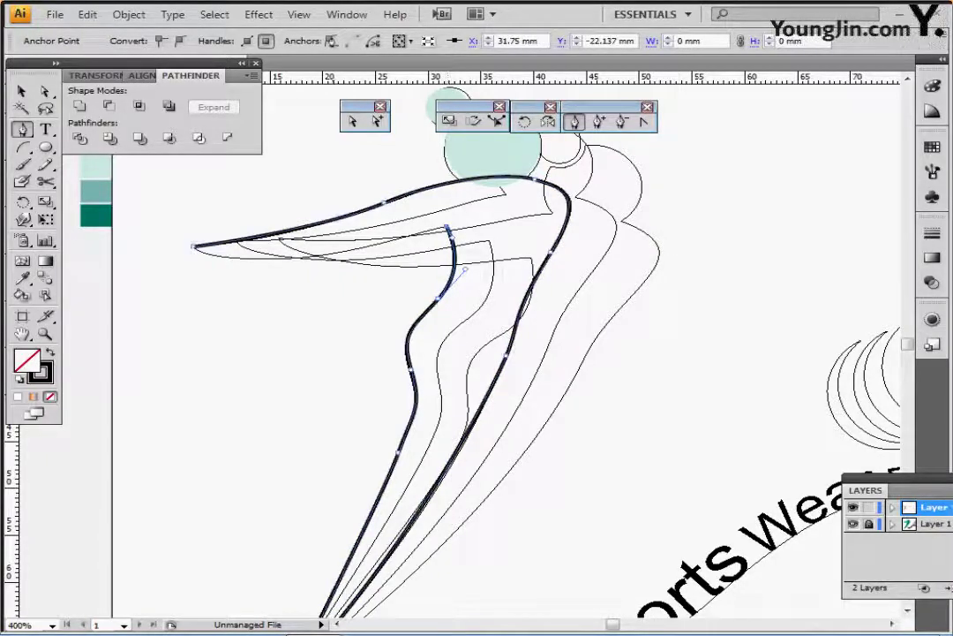
Close the body path with a curve along the lower edge of the arm, ending at the hand tip.
scroll(603, 444, "down", 1)
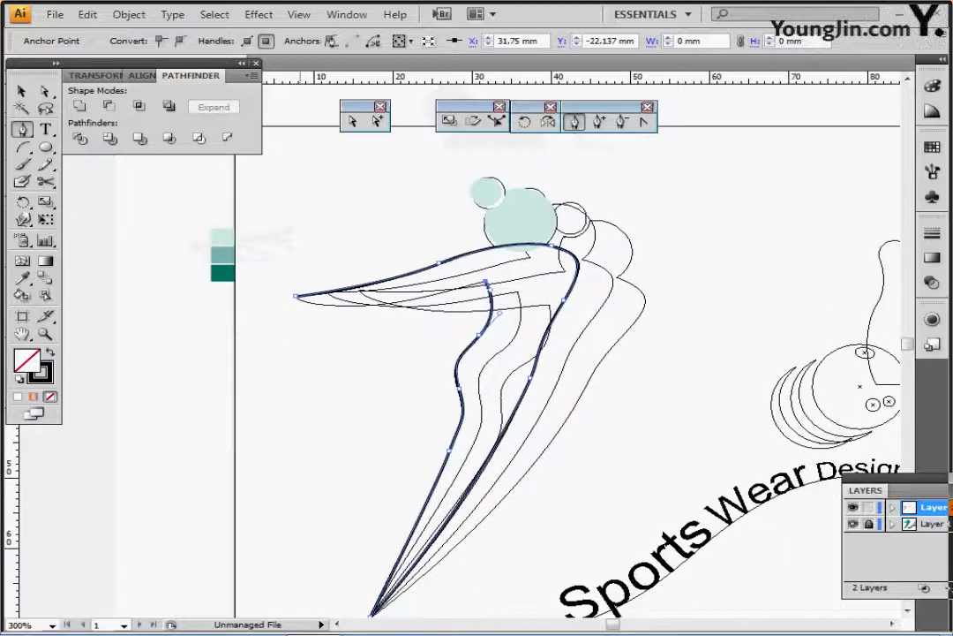
left_click_drag(296, 295, 339, 325)
key("ctrl+minus")
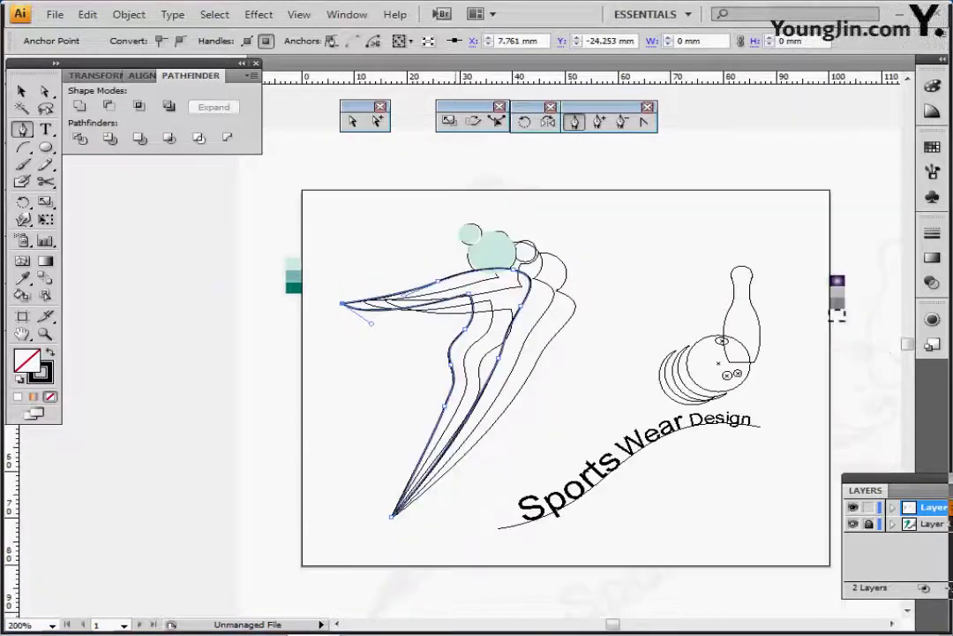
left_click_drag(566, 377, 477, 330)
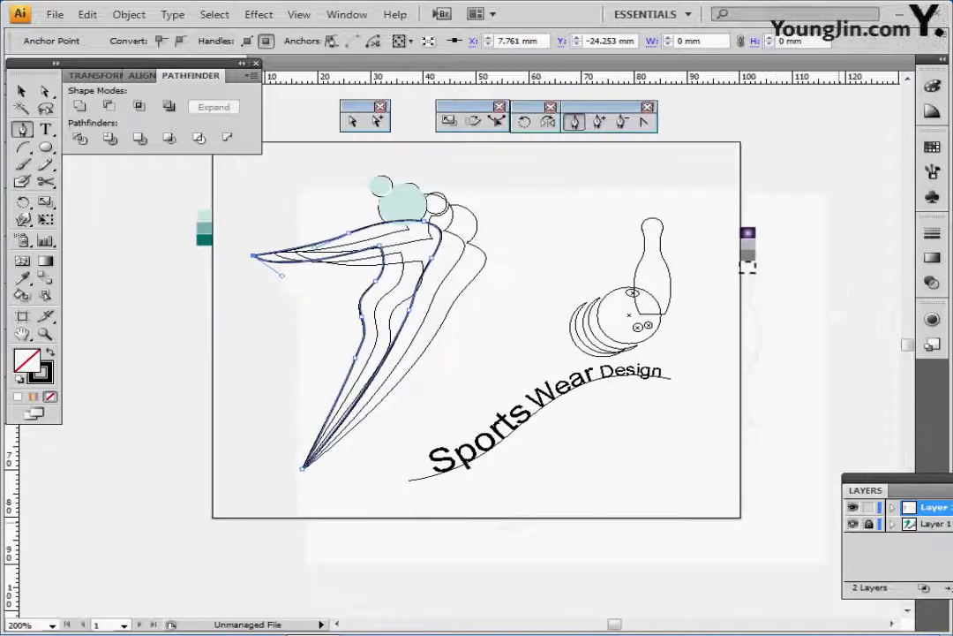
Hide the Layer 1 sketch and fill the body outline with the head's mint colour using the Eyedropper, then deselect it.
left_click(853, 524)
key("ctrl+plus")
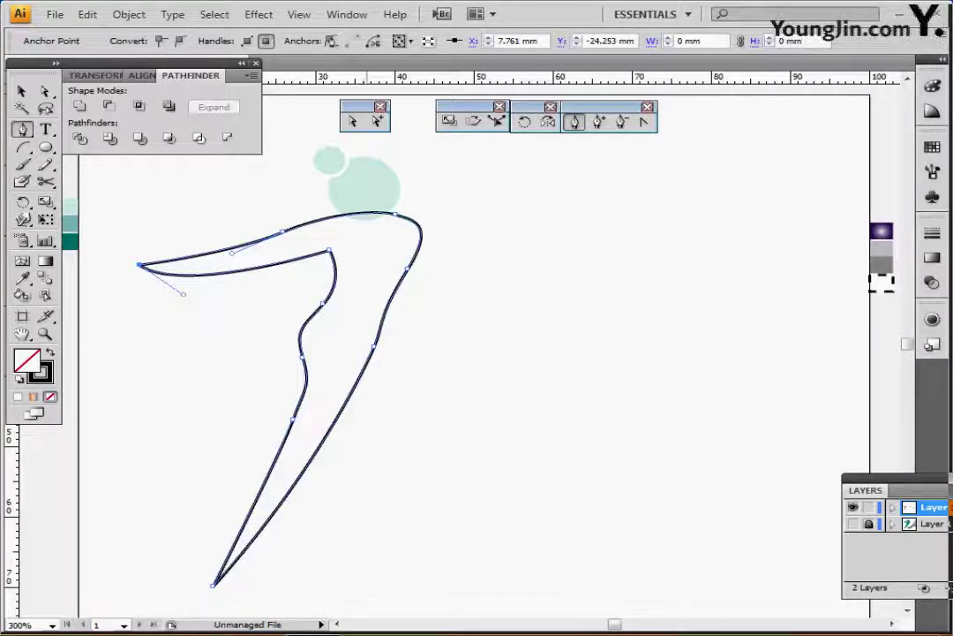
key("i")
left_click(368, 187)
key("ctrl+shift+a")
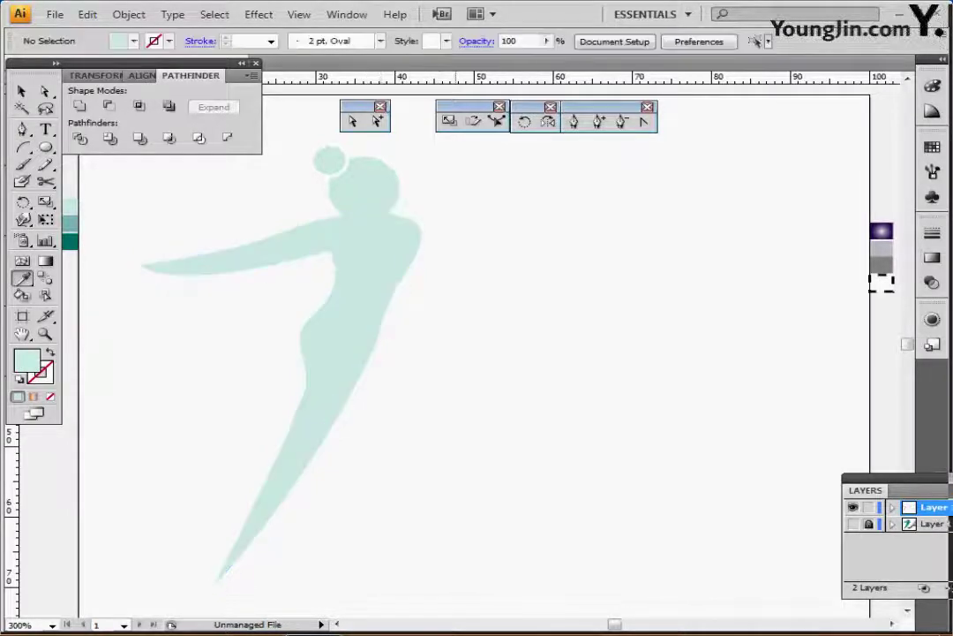
Select the head, bun and body shapes and merge them with the Unite Pathfinder operation.
left_click_drag(391, 141, 280, 237)
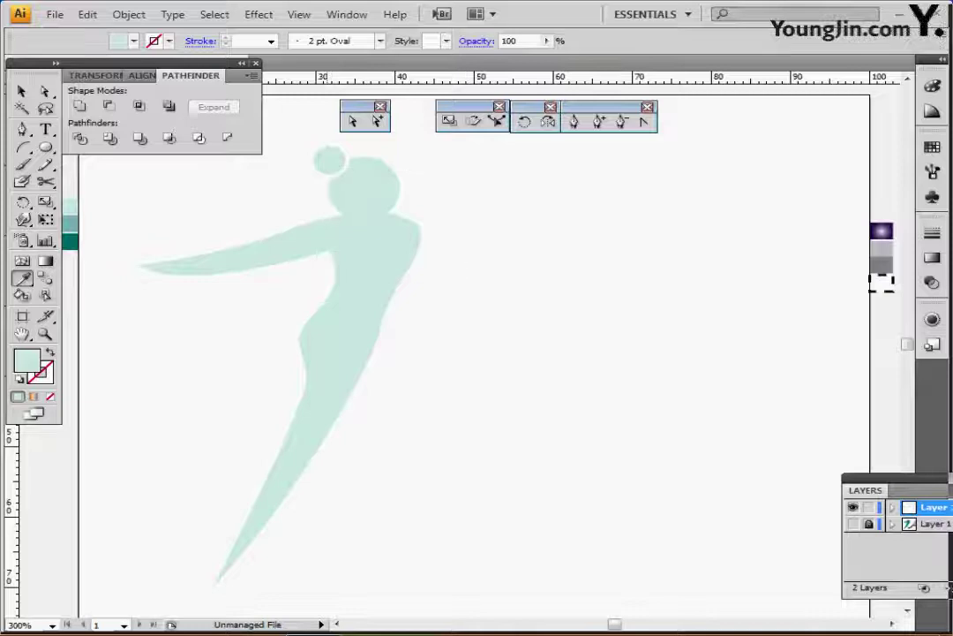
key("ctrl+a")
key("ctrl+shift+b")
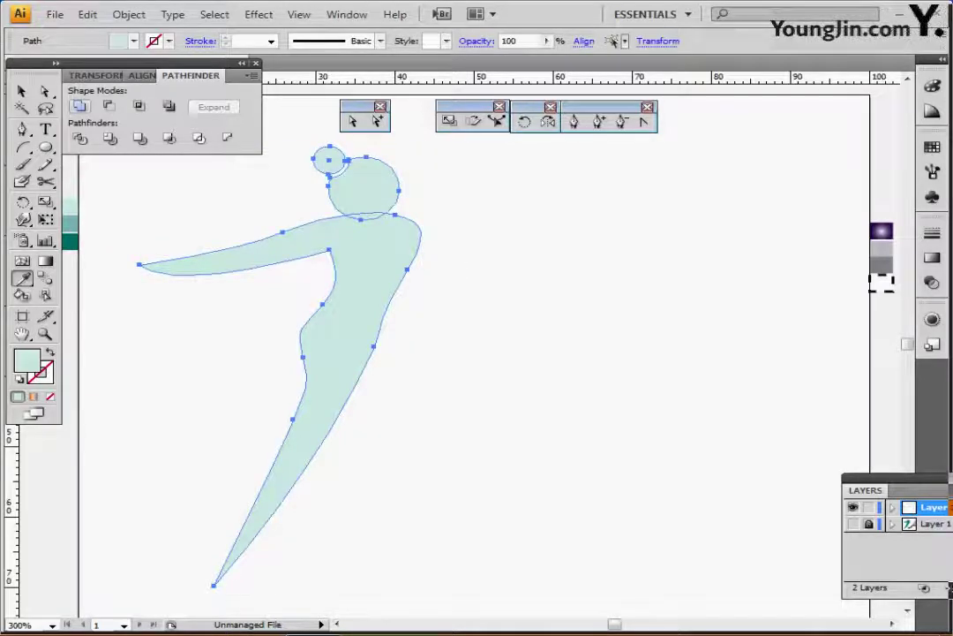
left_click(79, 106)
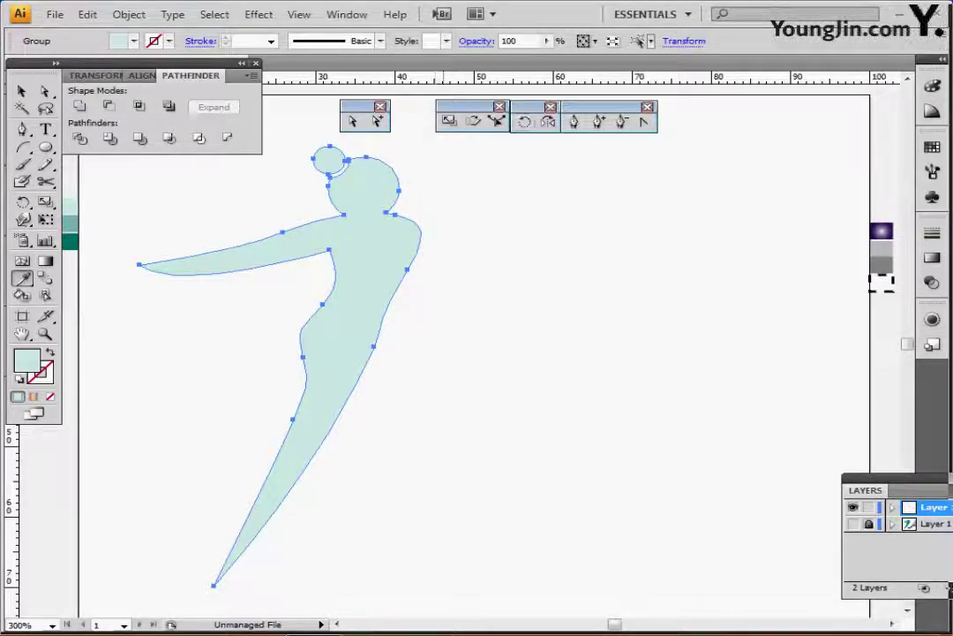
Make a copy of the figure rotated -5° about its foot tip, and repeat the transformation for a third figure.
key("r")
key("ctrl+minus")
left_click_drag(358, 348, 296, 331)
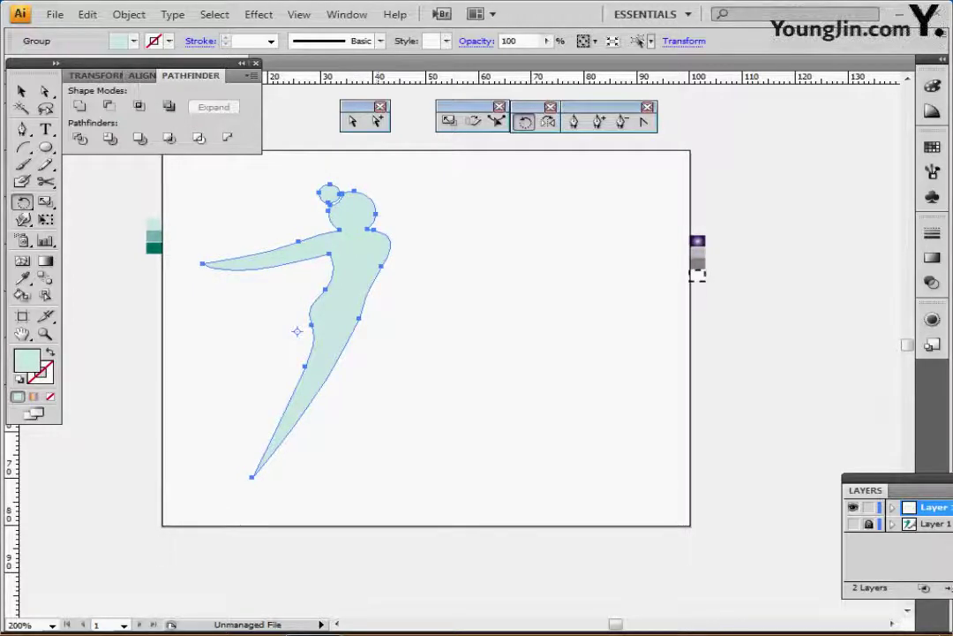
key("ctrl")
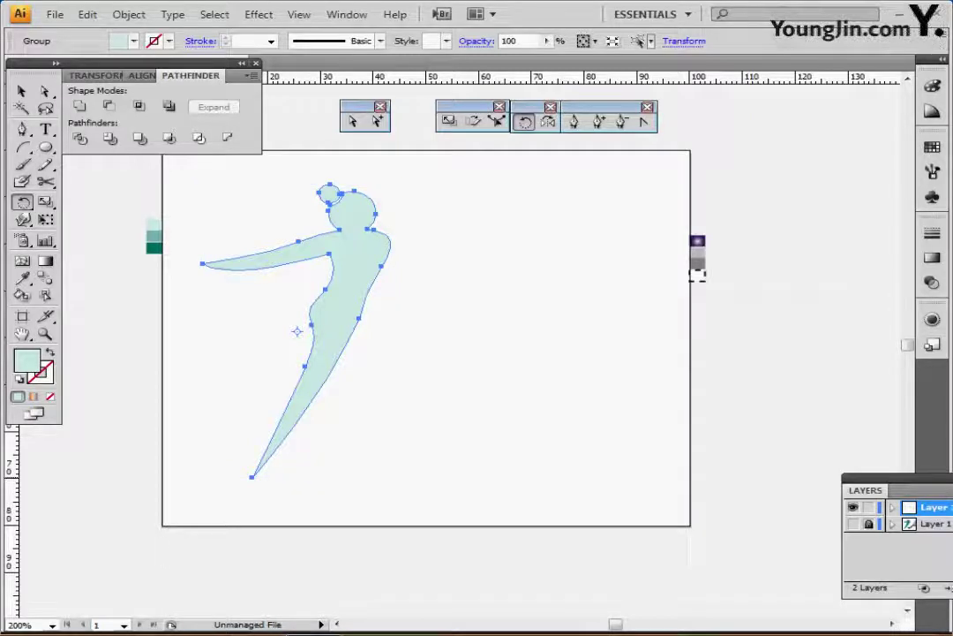
left_click(252, 477, "alt")
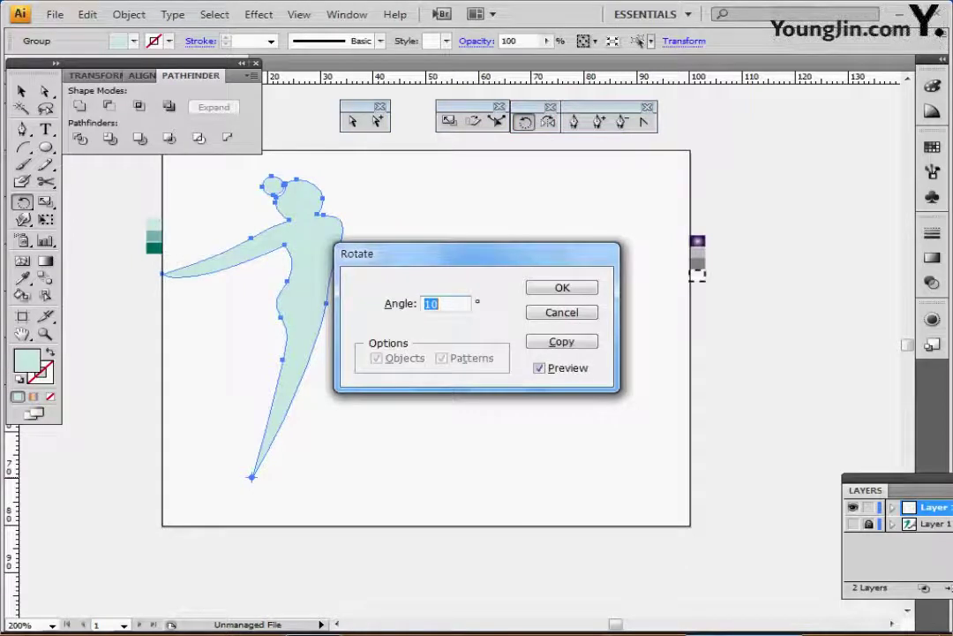
left_click_drag(432, 254, 487, 246)
key("BackSpace")
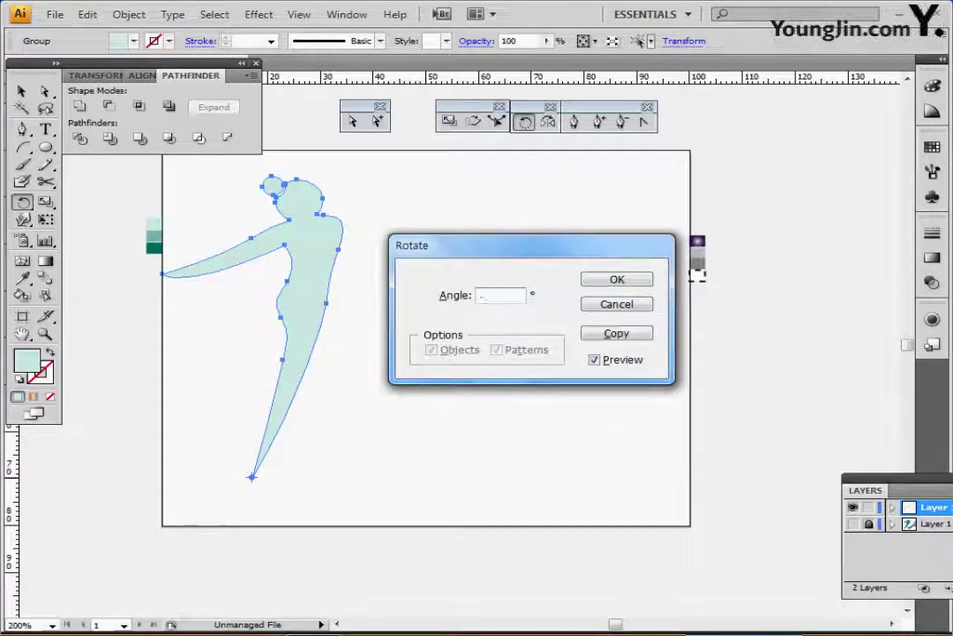
type("-5")
left_click(616, 333)
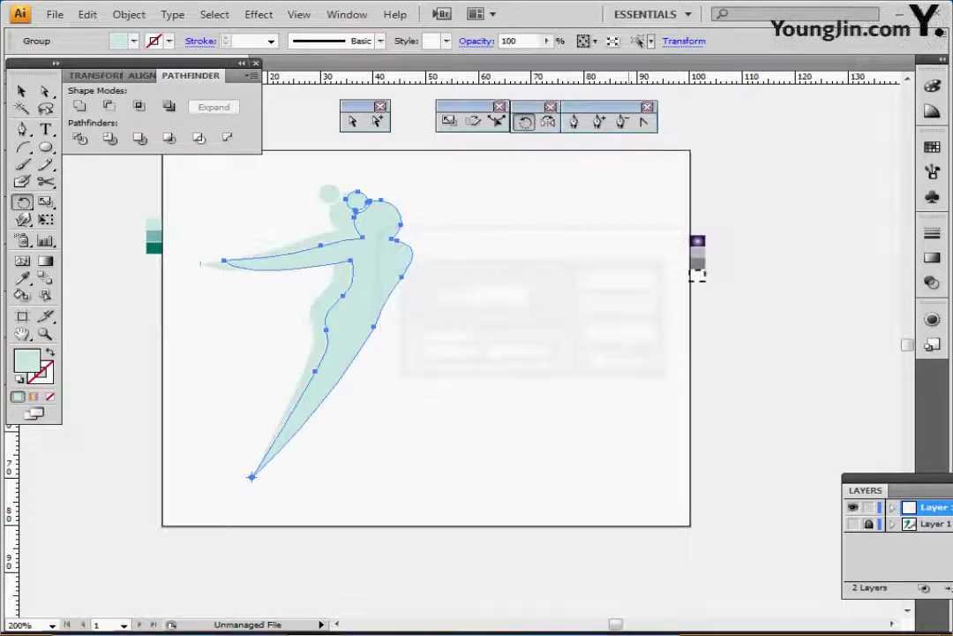
key("ctrl+d")
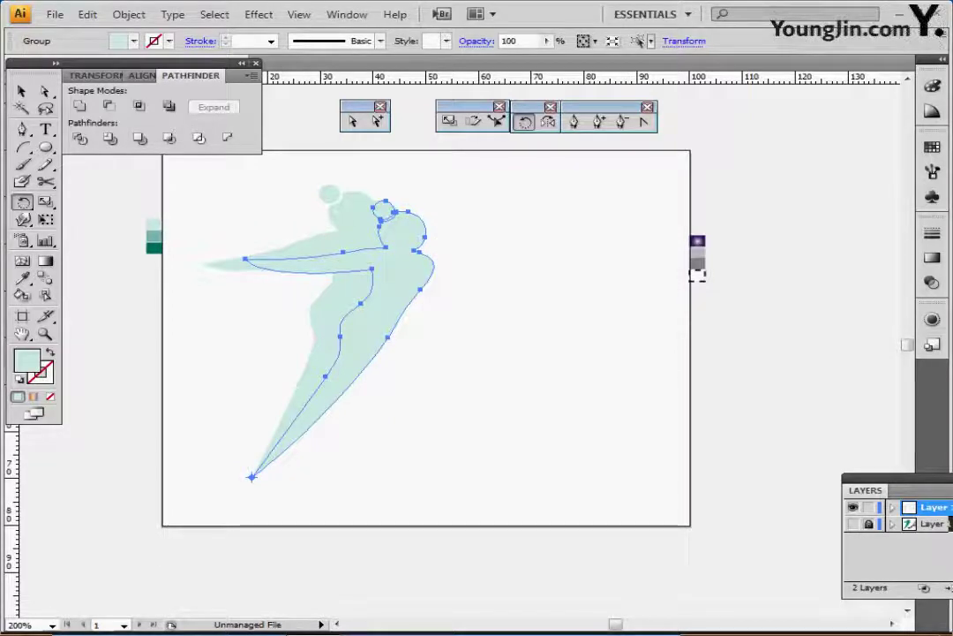
Recolour the frontmost figure dark green and the middle figure medium teal by sampling the swatches beside the artboard.
key("i")
left_click(154, 248)
left_click(356, 287, "ctrl")
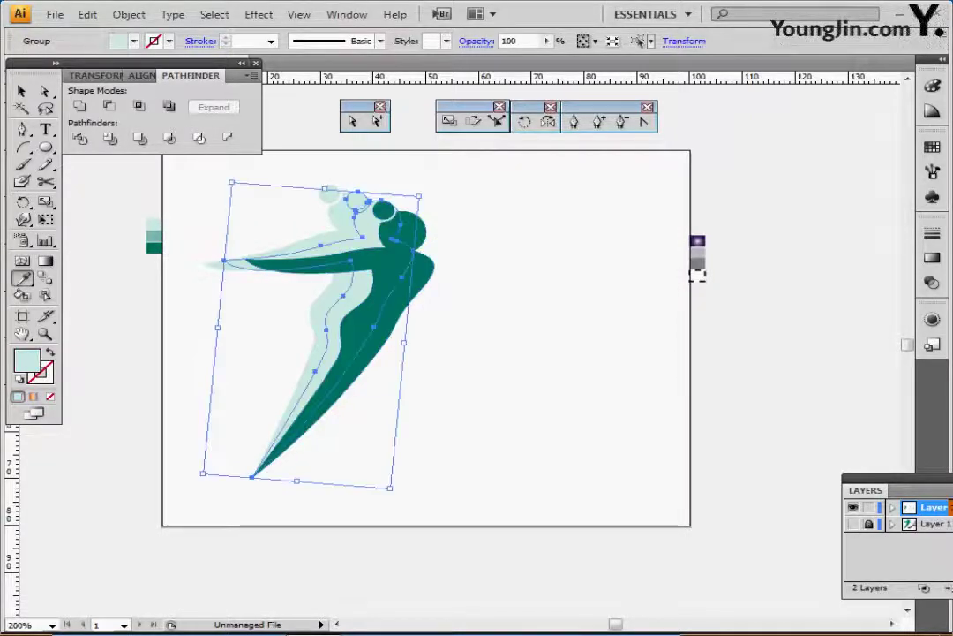
left_click(154, 236)
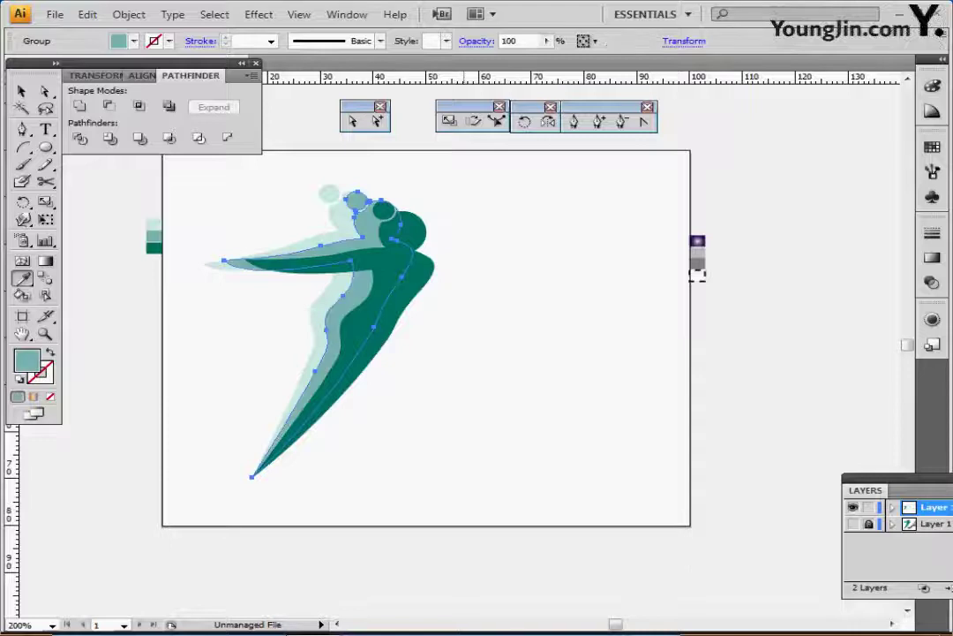
left_click(602, 353, "ctrl")
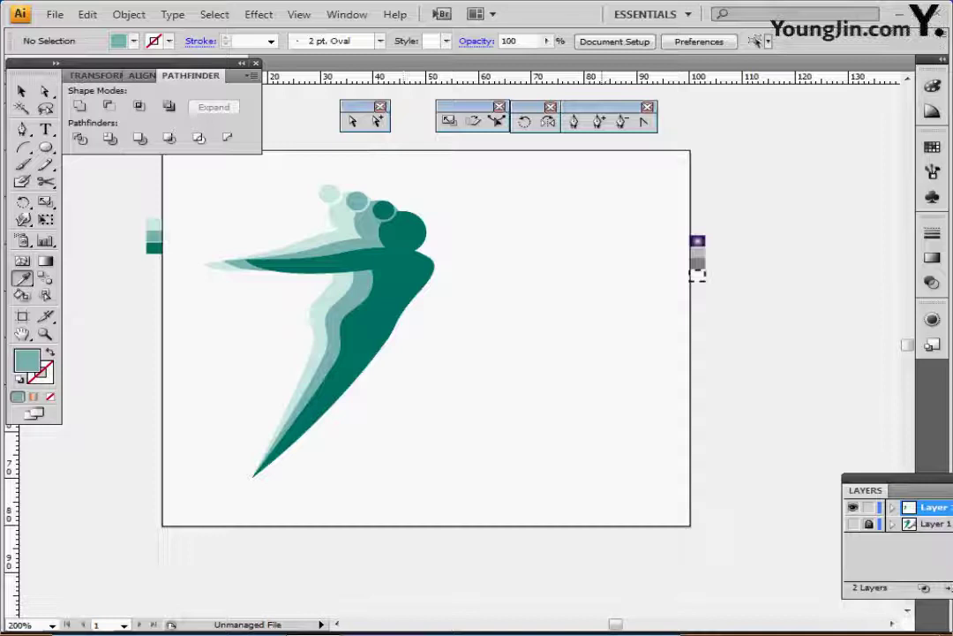
Detach the shape tools as a floating palette and place it beneath the Rotate and Pen tool palettes.
left_click(46, 148)
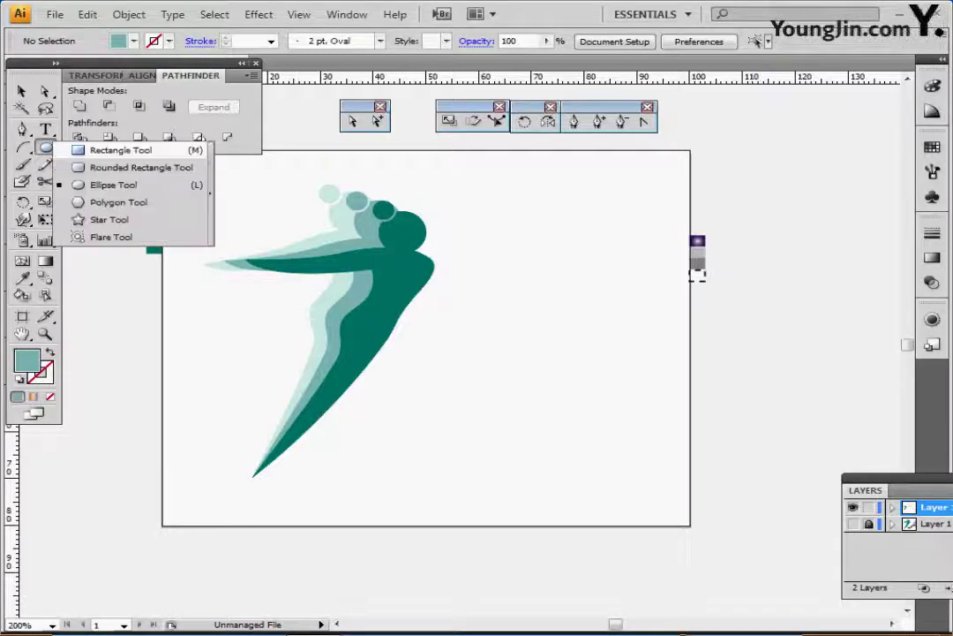
left_click(210, 194)
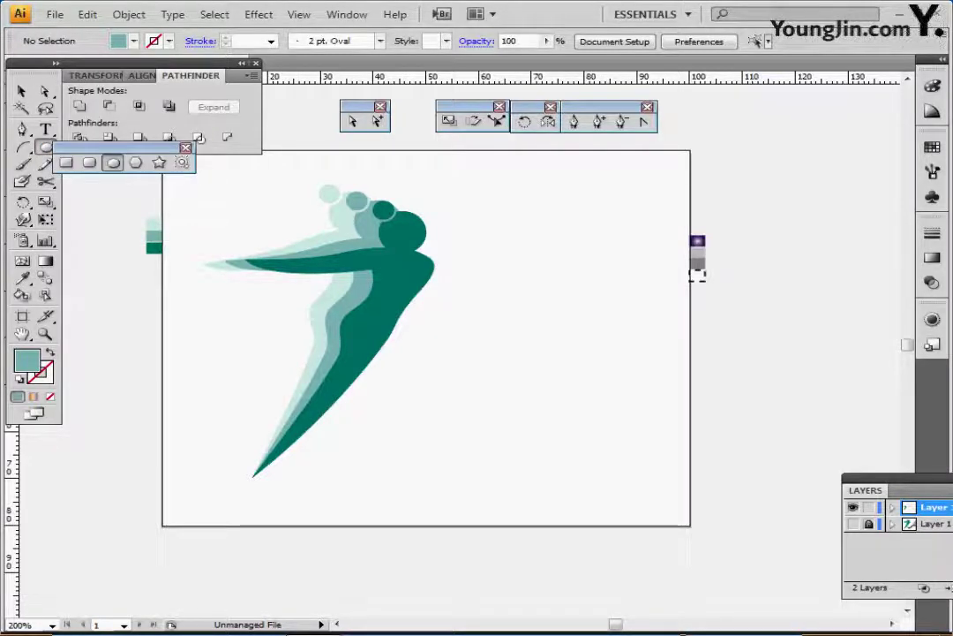
left_click_drag(115, 146, 575, 153)
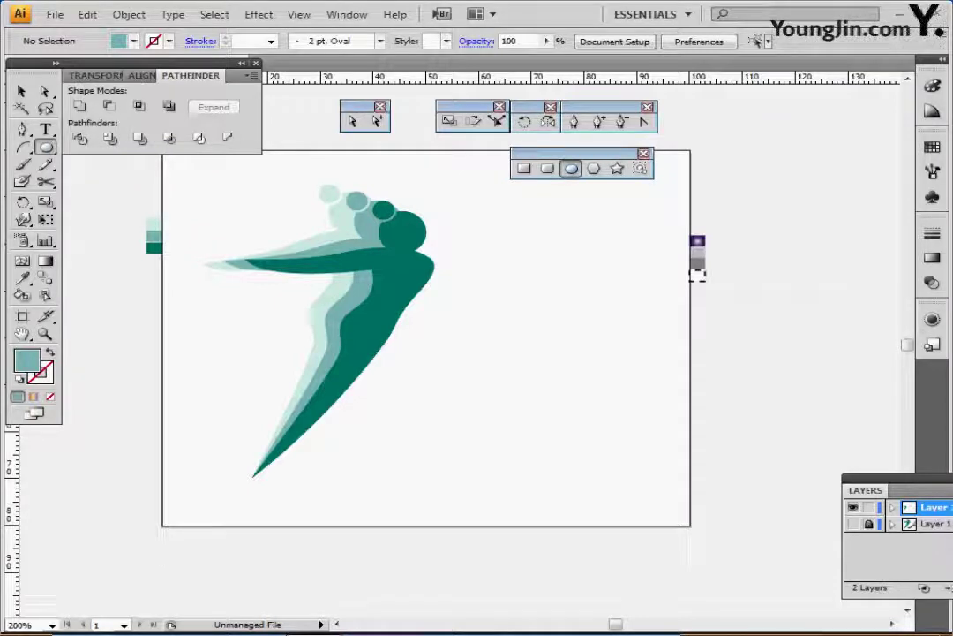
Create a 4 mm by 4 mm circle with the default white fill and black stroke on the empty part of the artboard.
key("d")
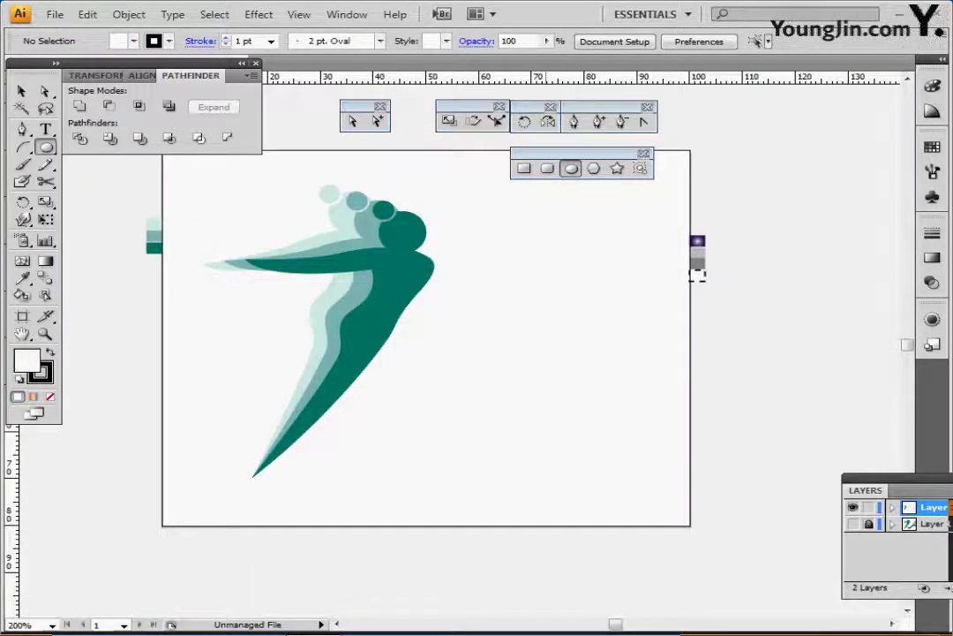
left_click(697, 274)
type("4")
key("Tab")
type("4")
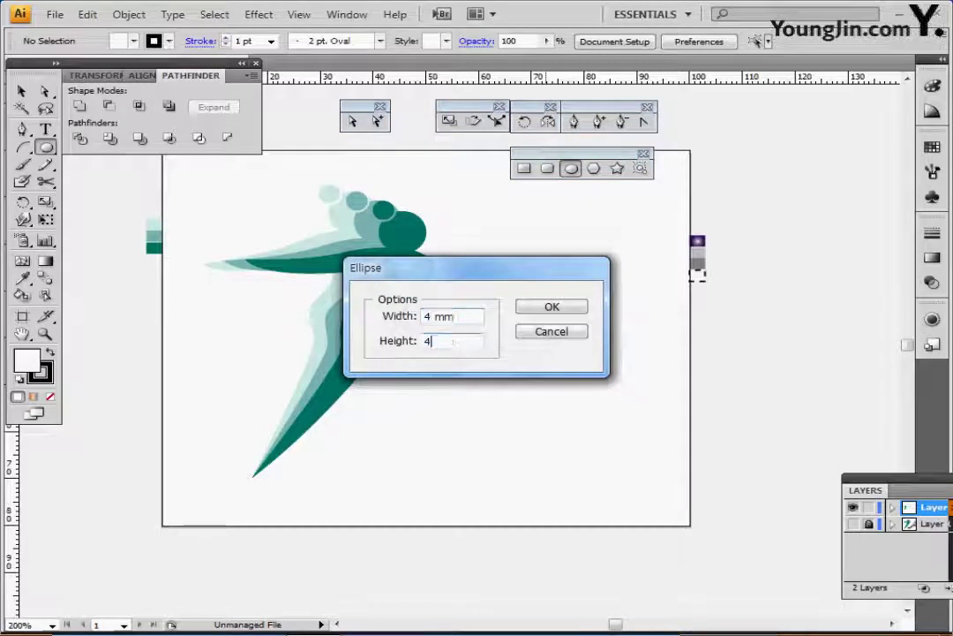
key("Return")
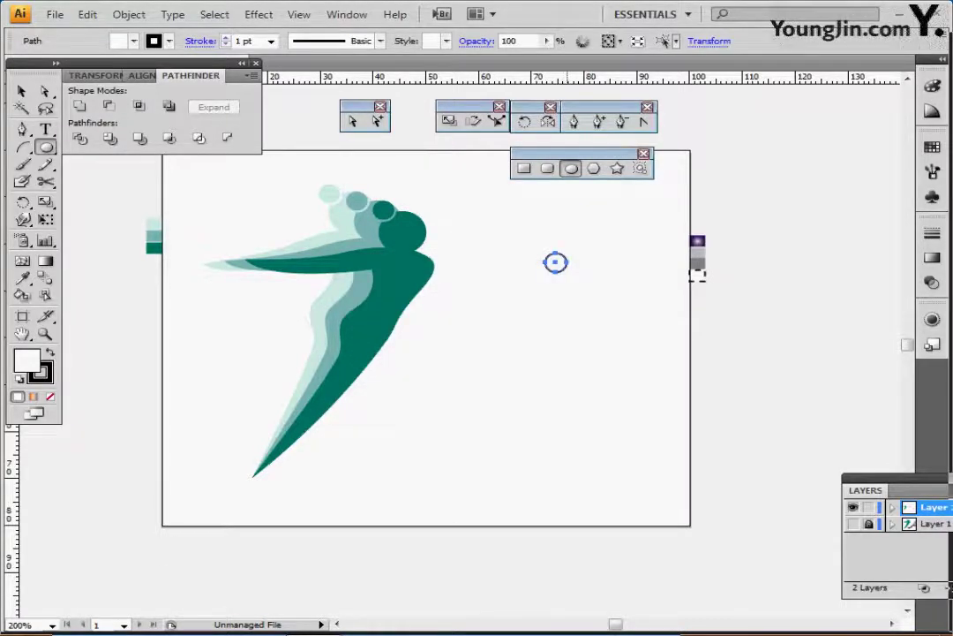
Move the small circle up and closer to the purple and gray swatches beside the artboard.
key("ctrl+plus")
key("ctrl+plus")
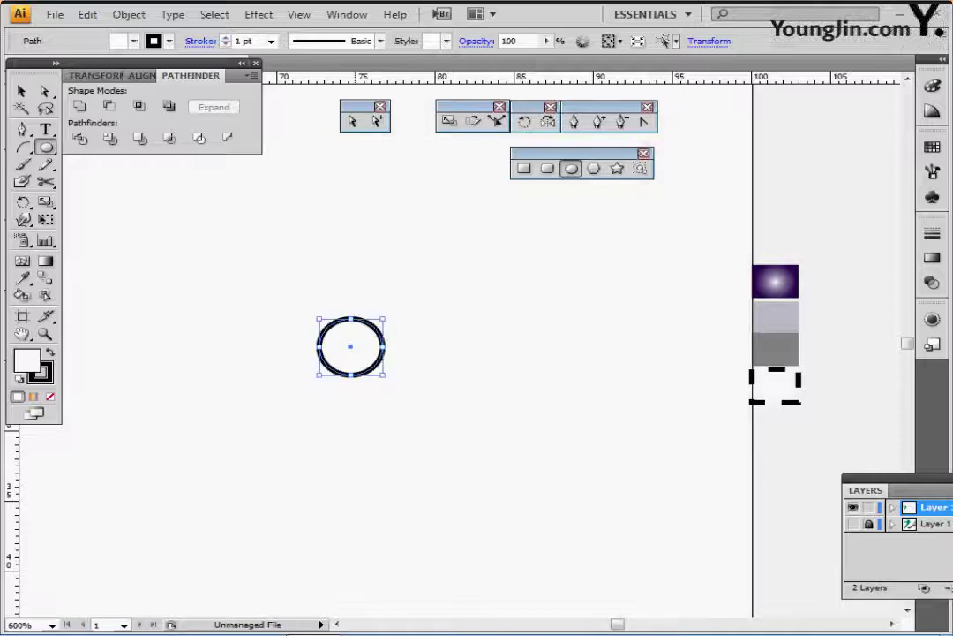
left_click_drag(352, 347, 367, 235)
key("ctrl+plus")
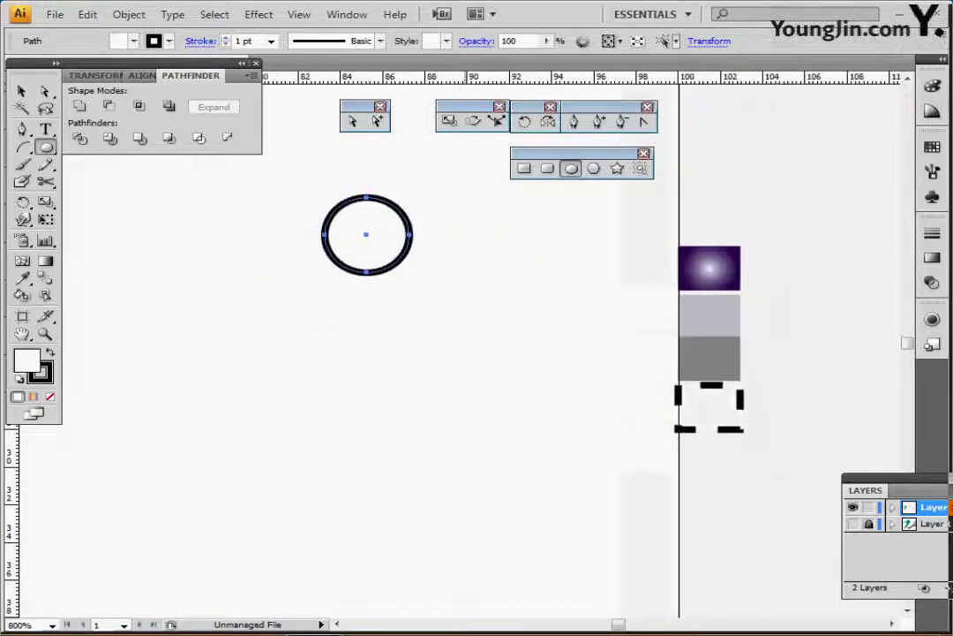
Create a 7 mm by 15 mm ellipse and place it centered directly below the small circle.
left_click(366, 235)
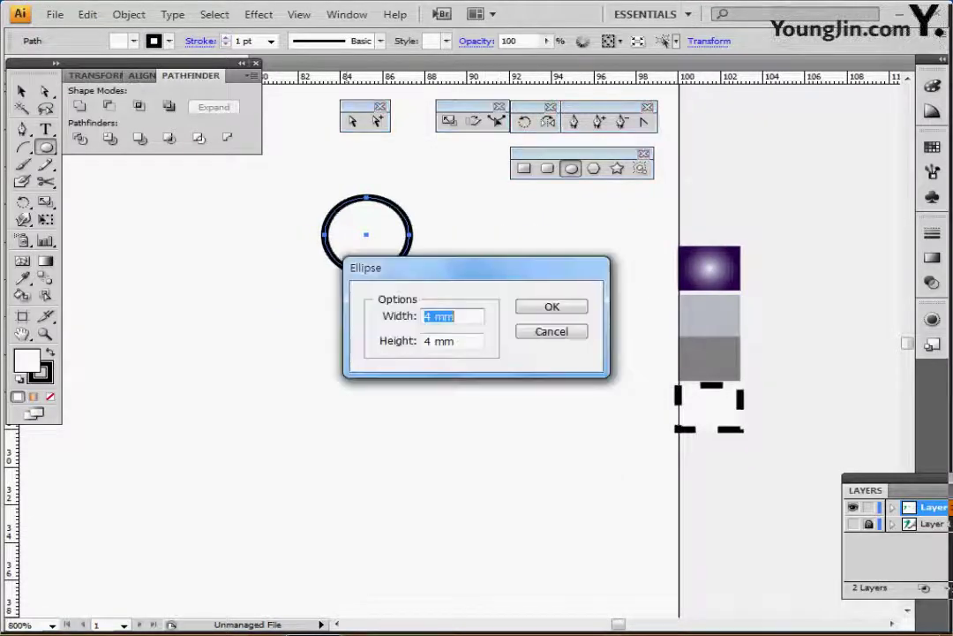
type("7")
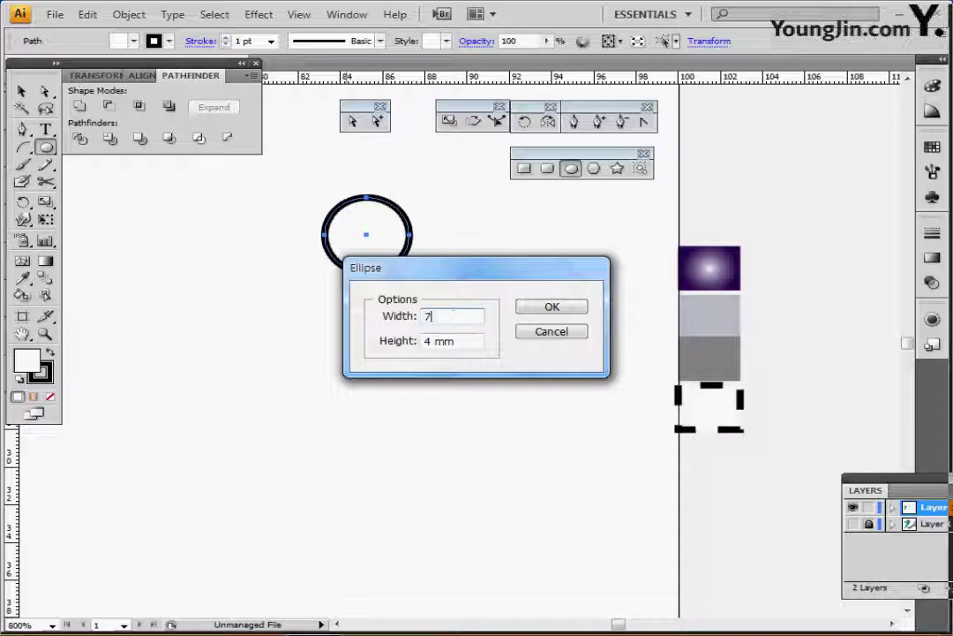
key("Tab")
type("15")
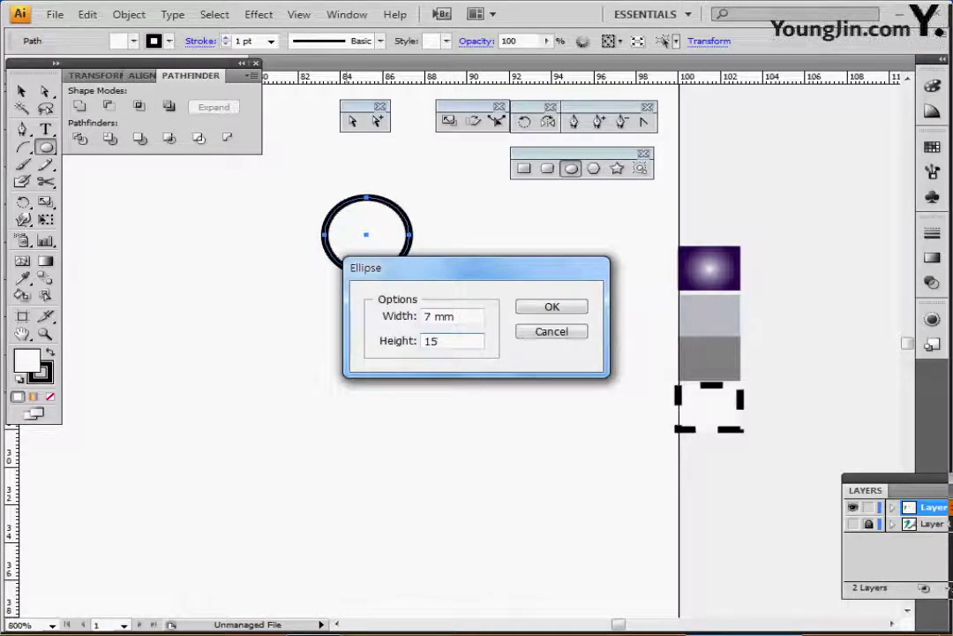
key("Return")
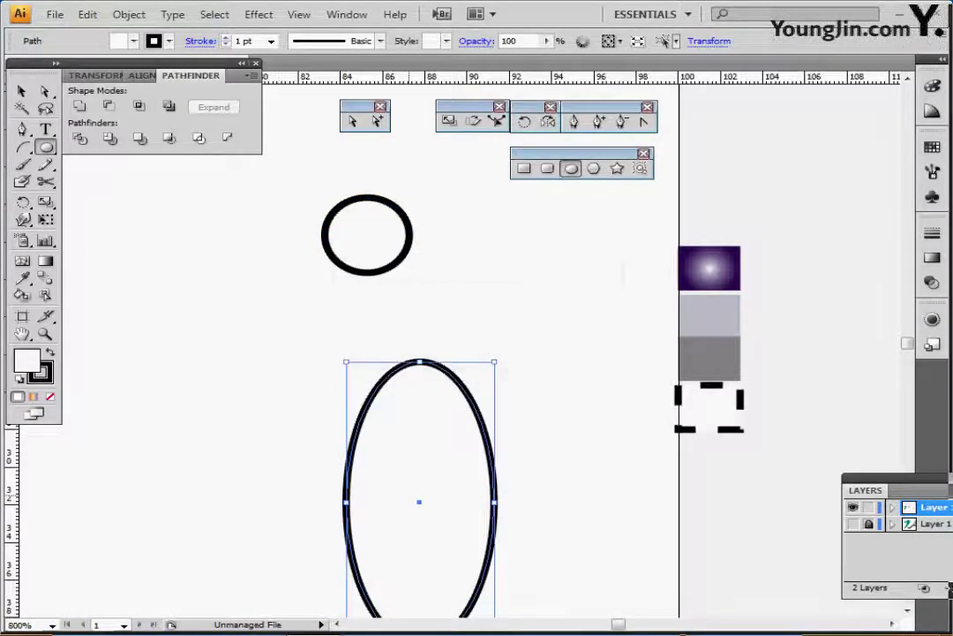
left_click_drag(419, 501, 369, 466)
key("ctrl+shift+a")
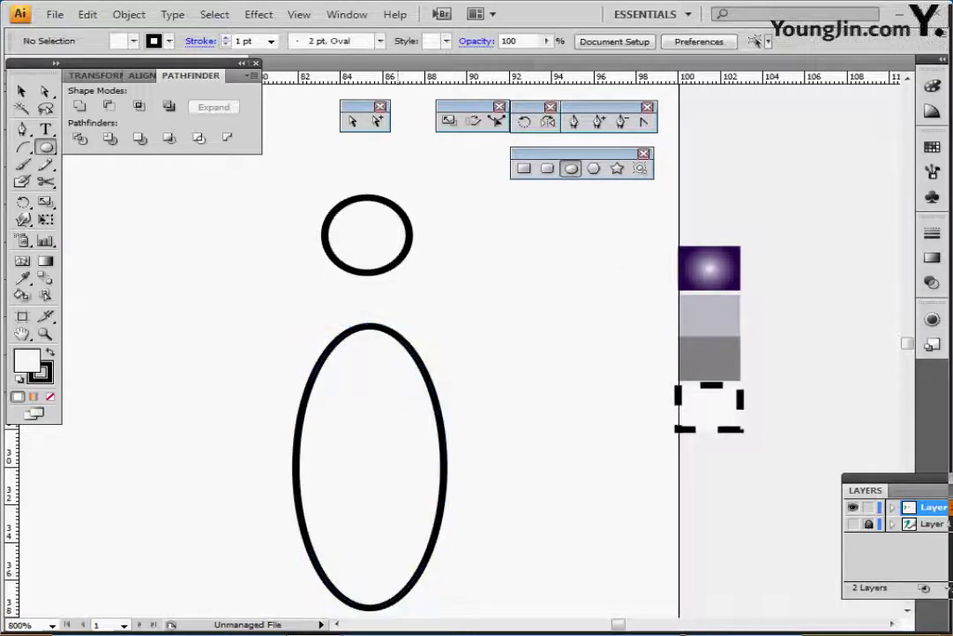
Show the template layer, move the circle and ellipse together onto its bowling pin outline, and hide the template layer again.
key("ctrl+minus")
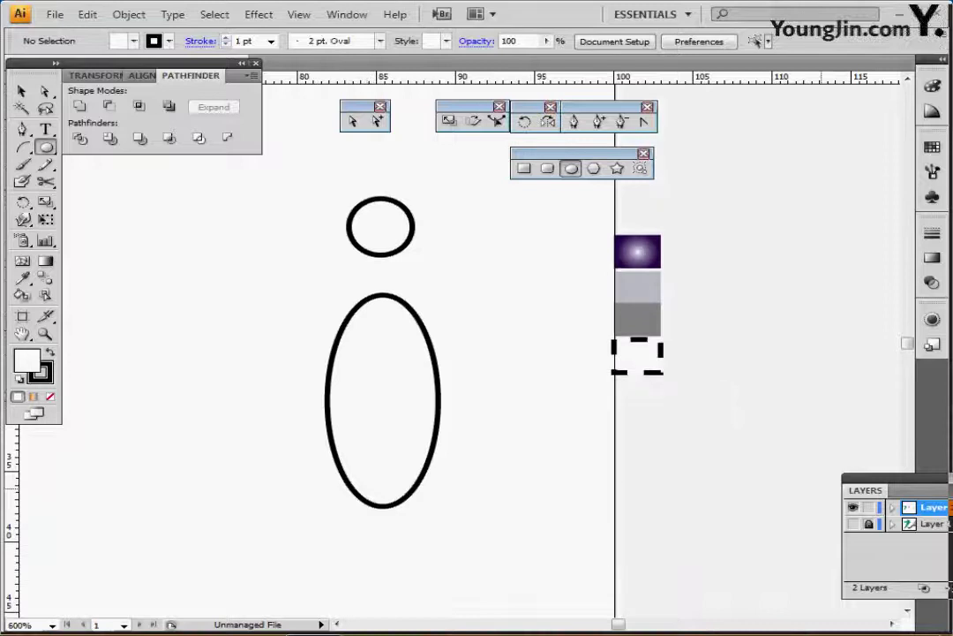
left_click(852, 524)
key("ctrl+y")
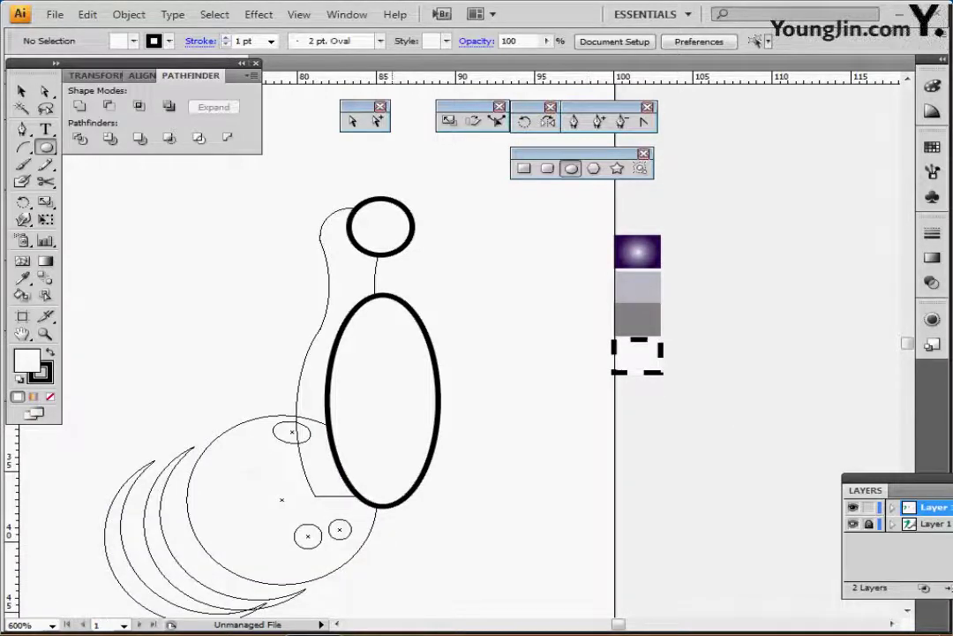
key("ctrl+a")
left_click_drag(404, 400, 376, 410)
key("ctrl+shift+a")
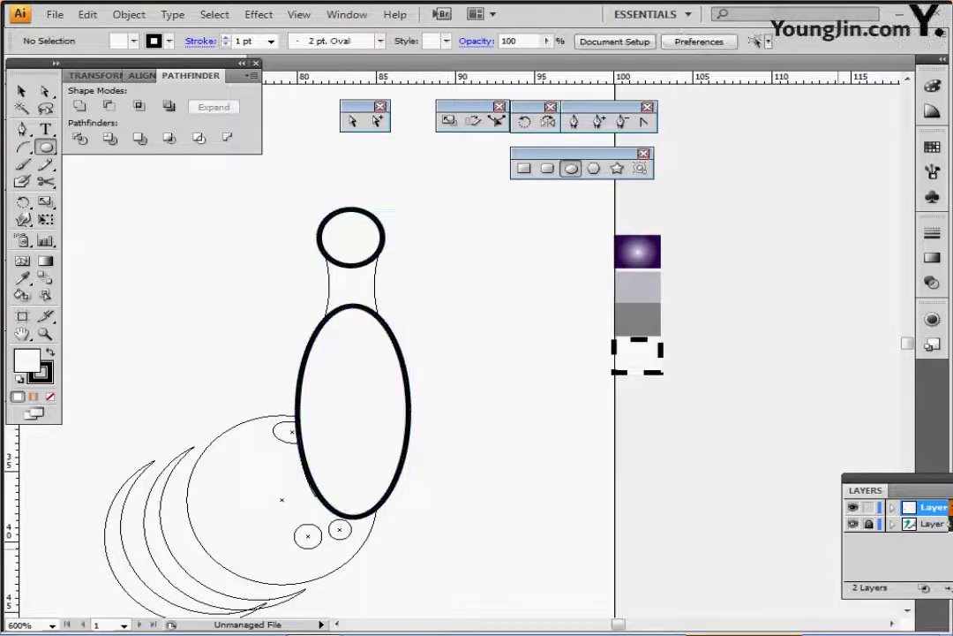
left_click(853, 523)
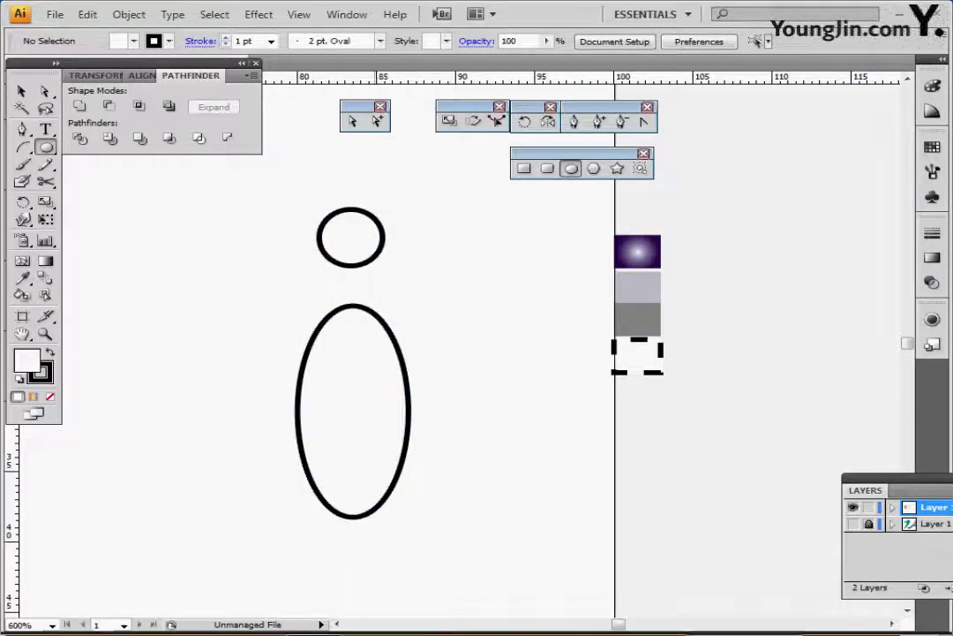
Create a 4 mm by 8 mm rectangle as the pin's neck, running from the circle's middle into the ellipse.
left_click(526, 169)
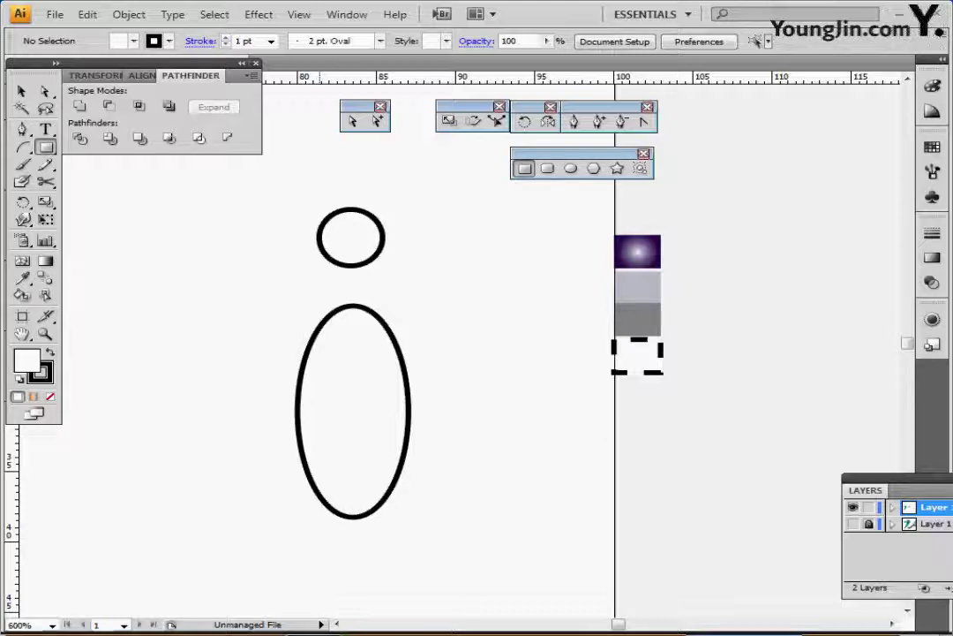
left_click(320, 284)
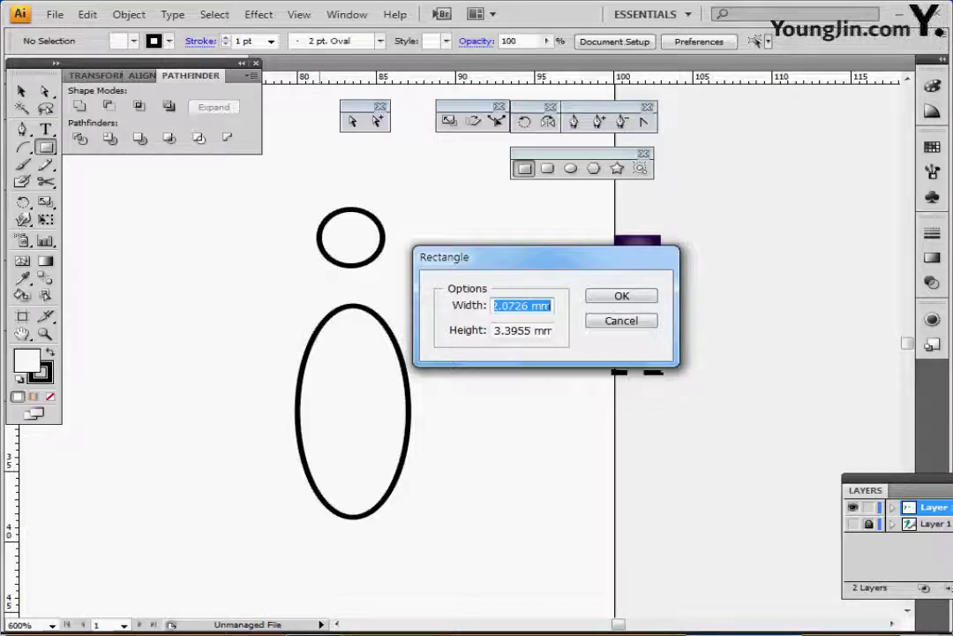
type("4")
key("Tab")
type("8")
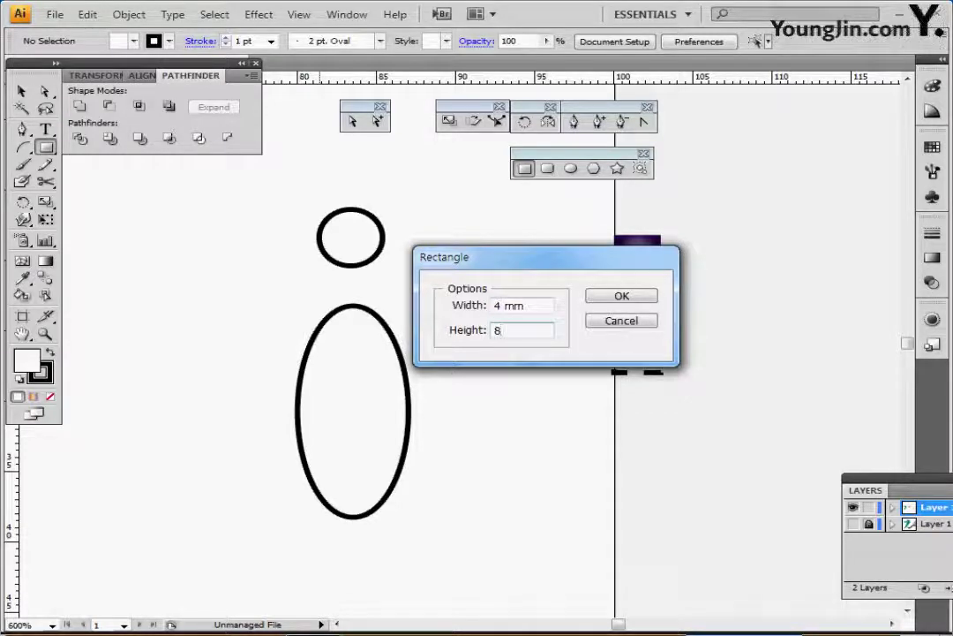
key("Return")
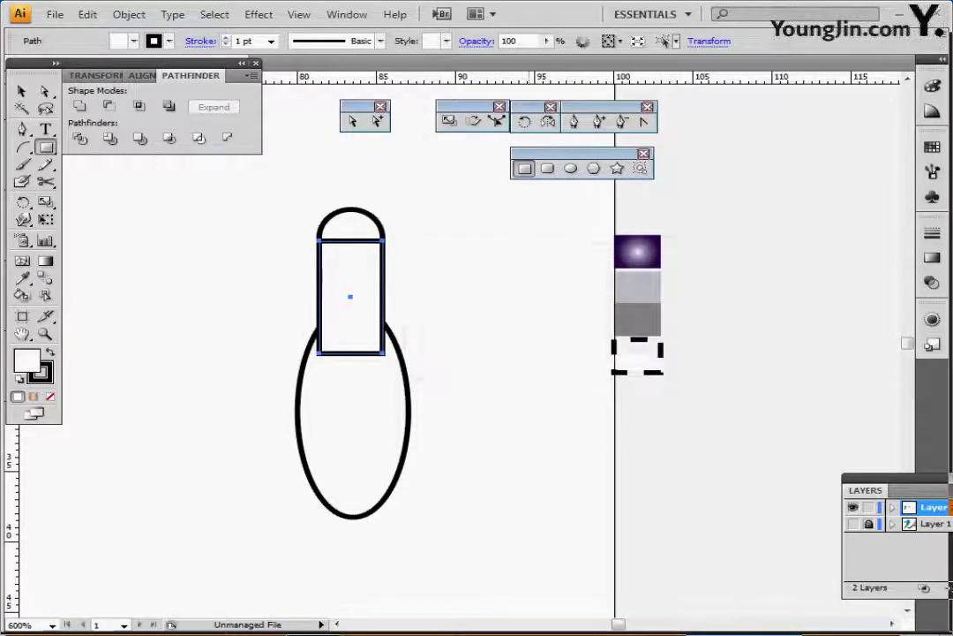
key("ctrl+shift+a")
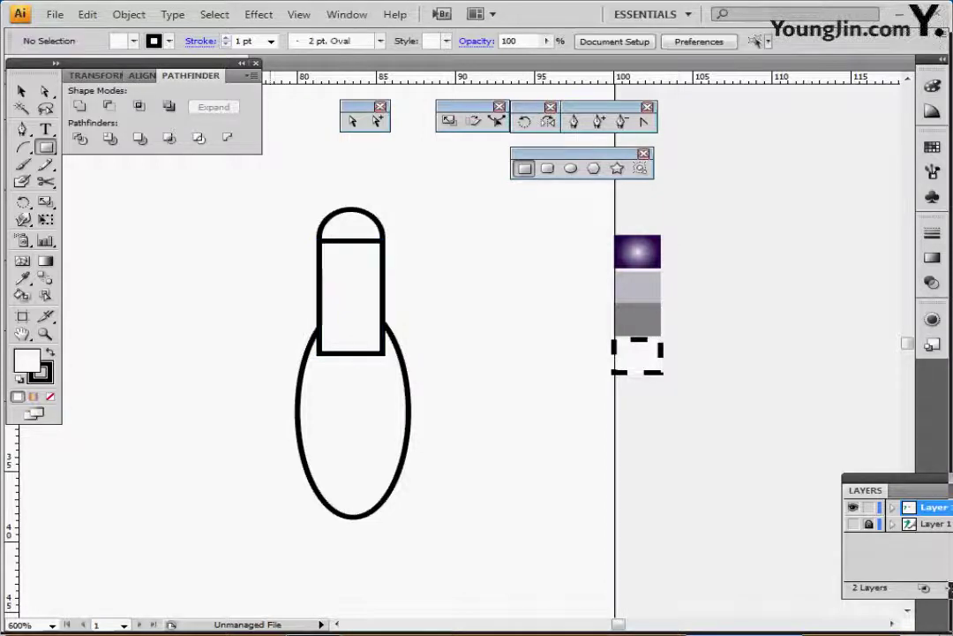
Align the circle, neck rectangle and large ellipse by their horizontal centers.
left_click_drag(276, 207, 404, 393)
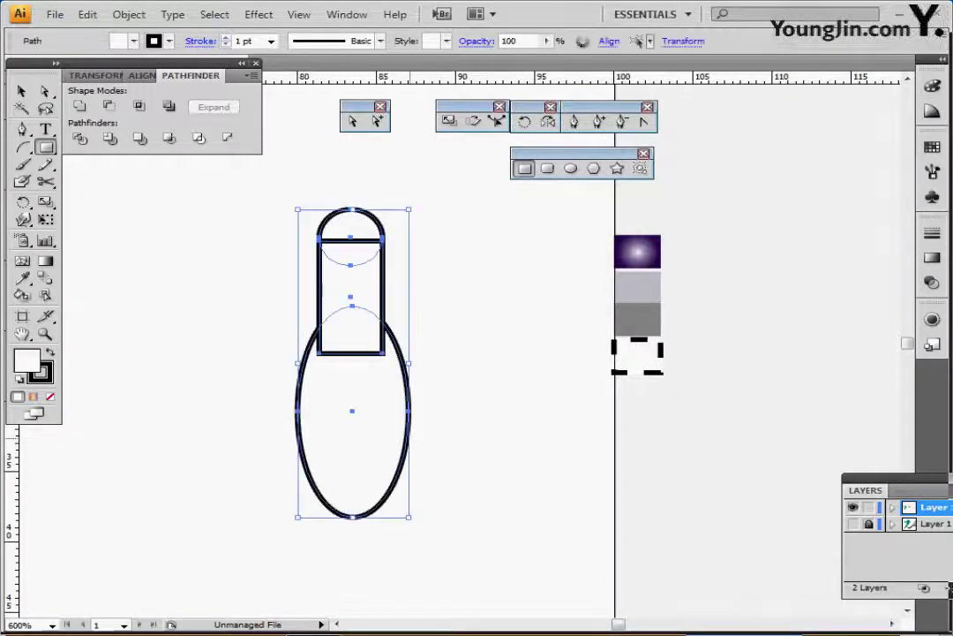
left_click(141, 76)
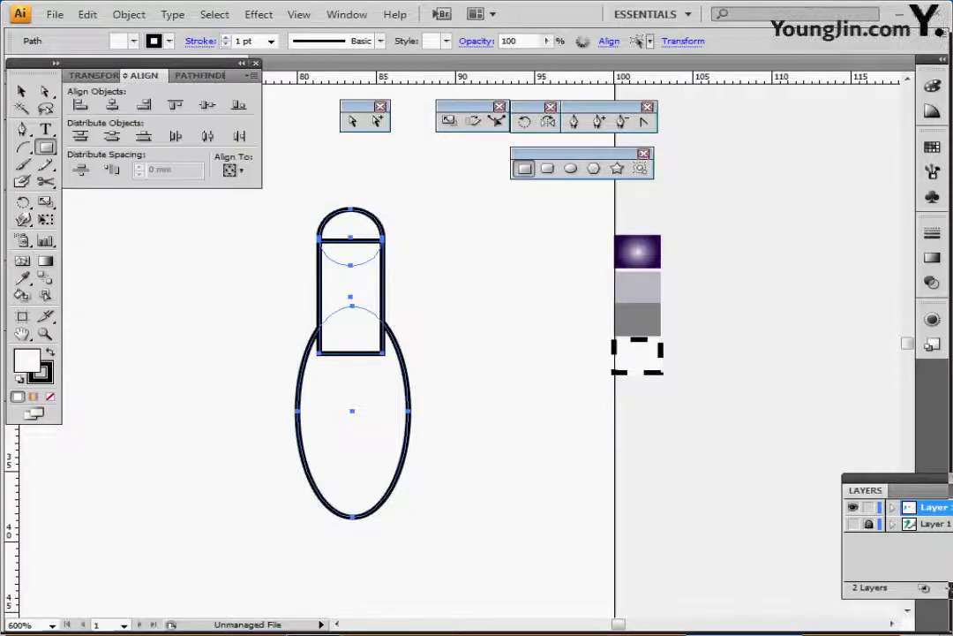
left_click(112, 105)
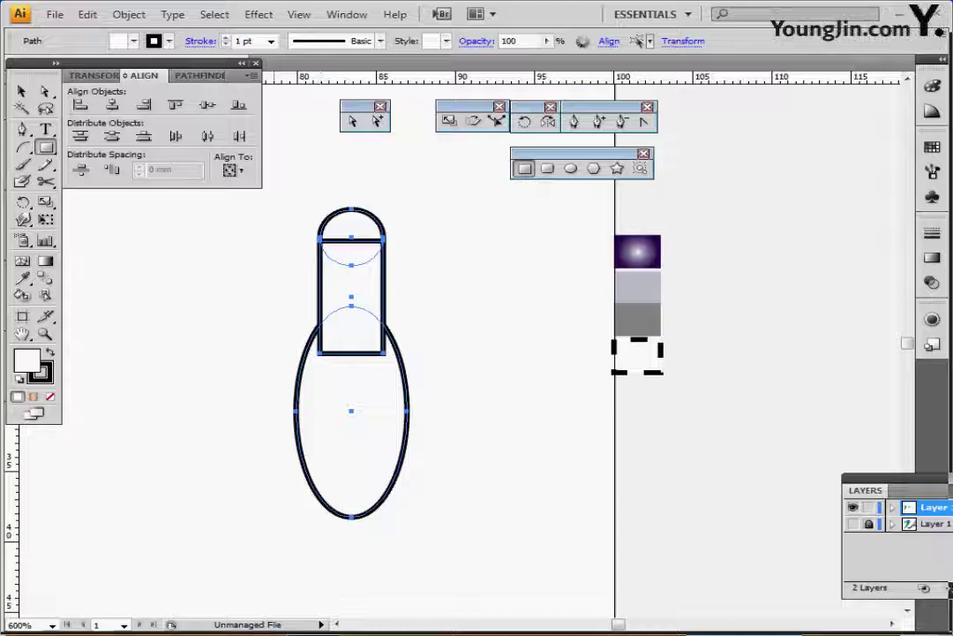
Remove the fill from the three pin shapes, keeping their black strokes, and deselect them.
key("ctrl")
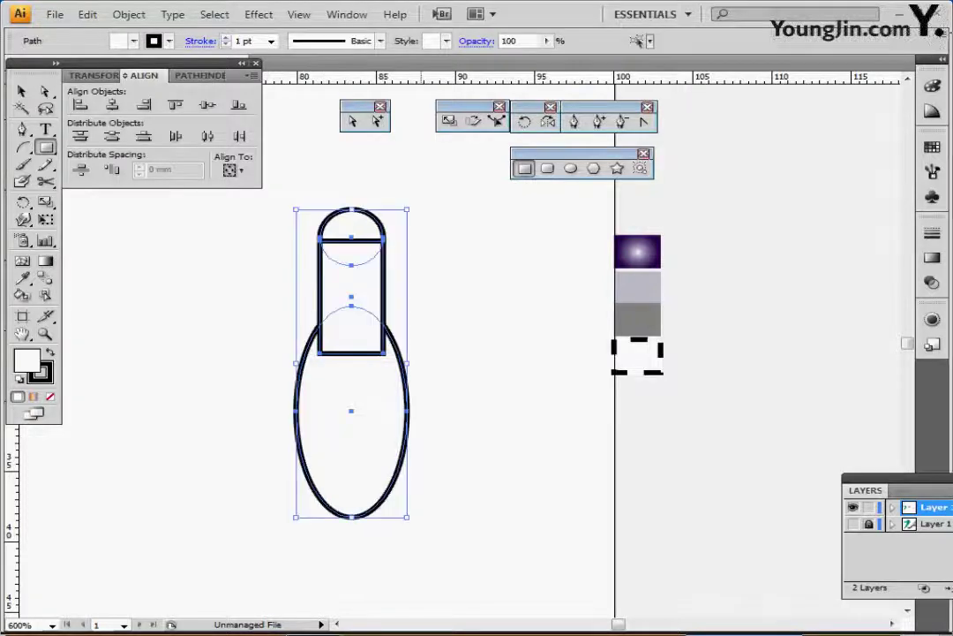
key("a")
key("F6")
key("/")
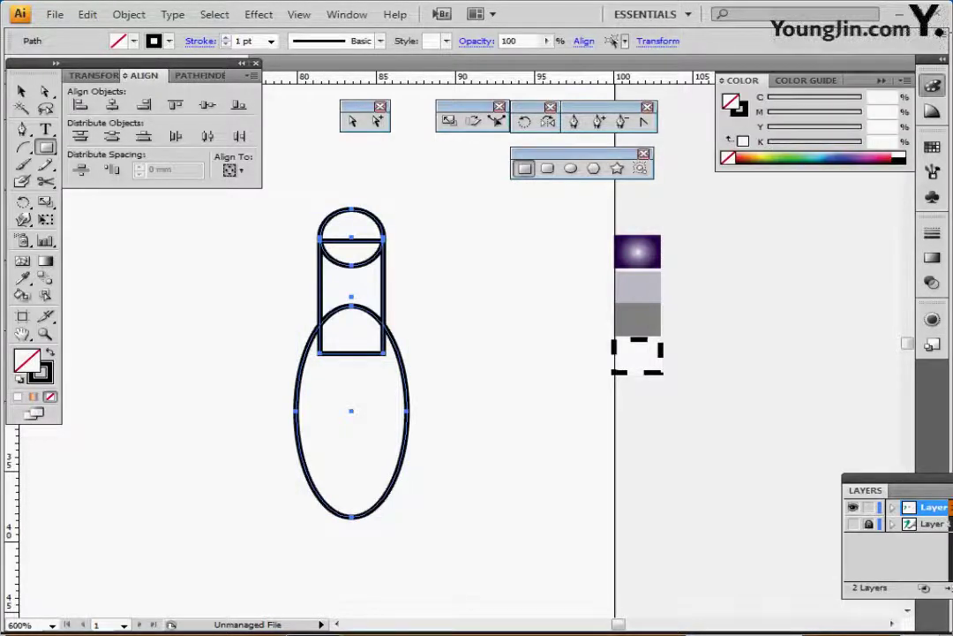
key("ctrl+shift+a")
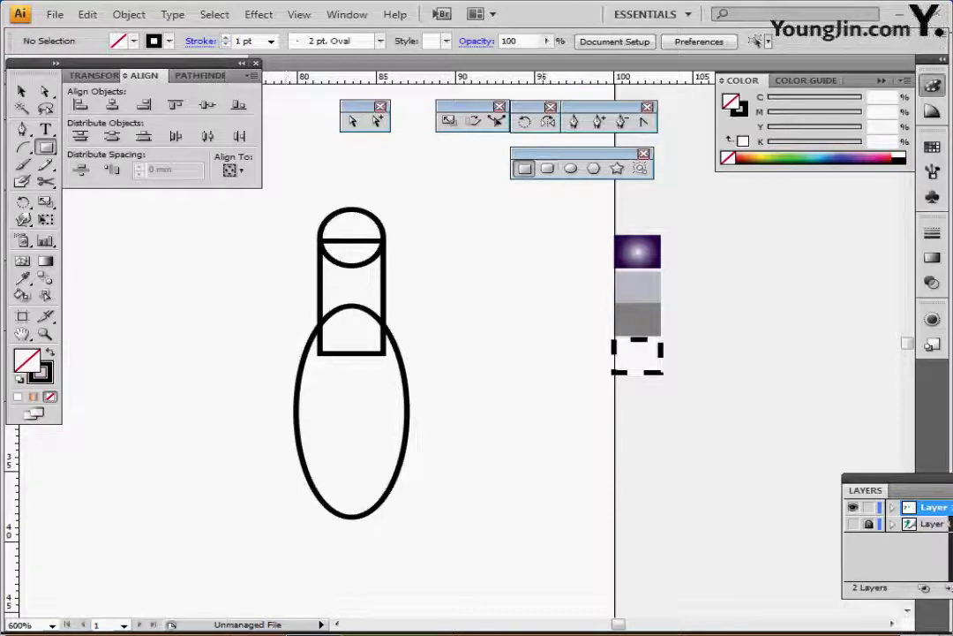
Draw an upright ellipse against the left side of the pin's neck and display the artwork in Outline view.
key("l")
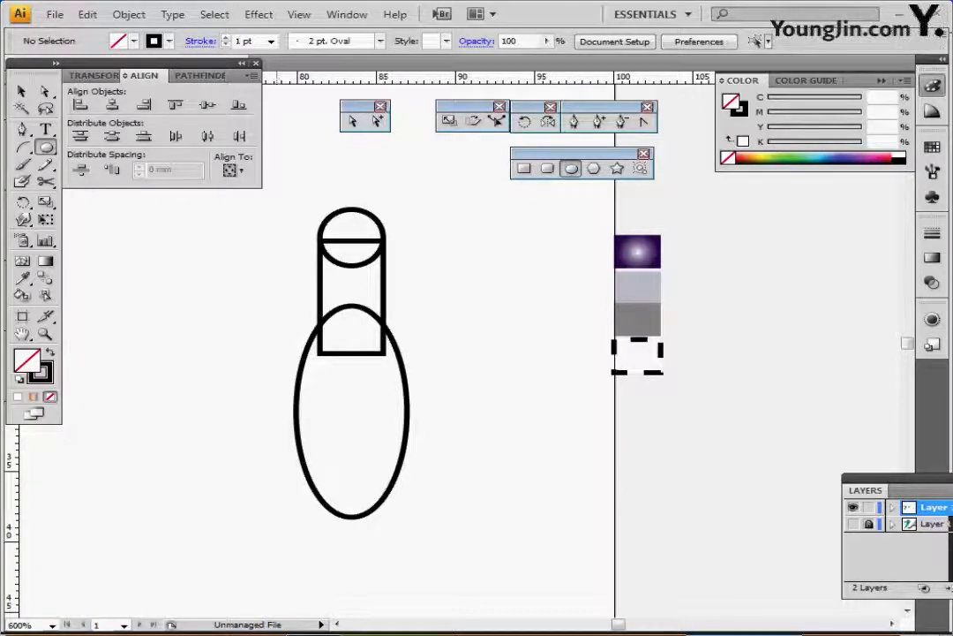
left_click_drag(222, 213, 325, 364)
key("ctrl+y")
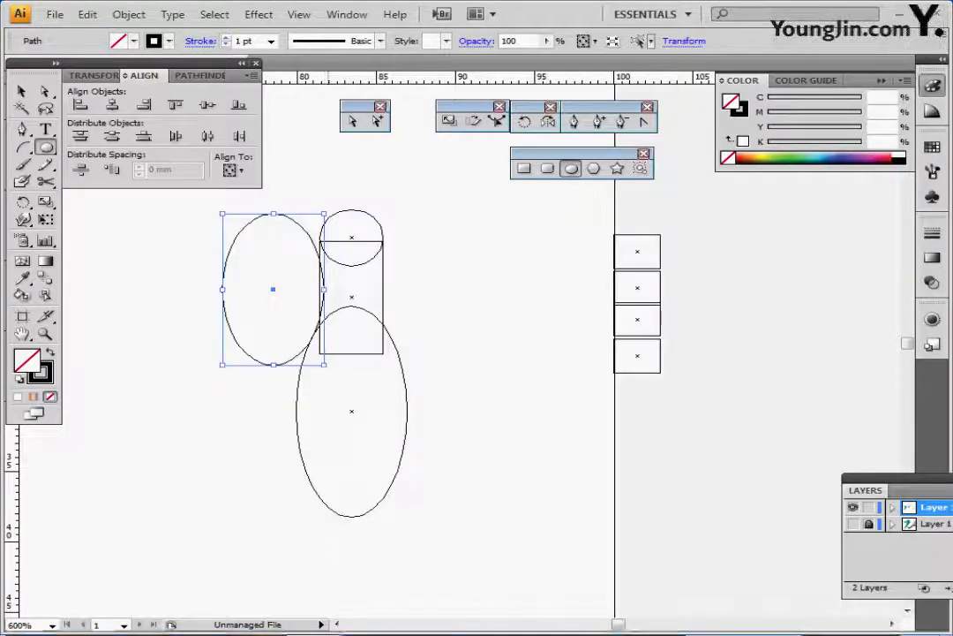
Position the side ellipse so its edge crosses the neck rectangle's upper-left corner and touches the body ellipse, and hide the bounding box.
key("ctrl+plus")
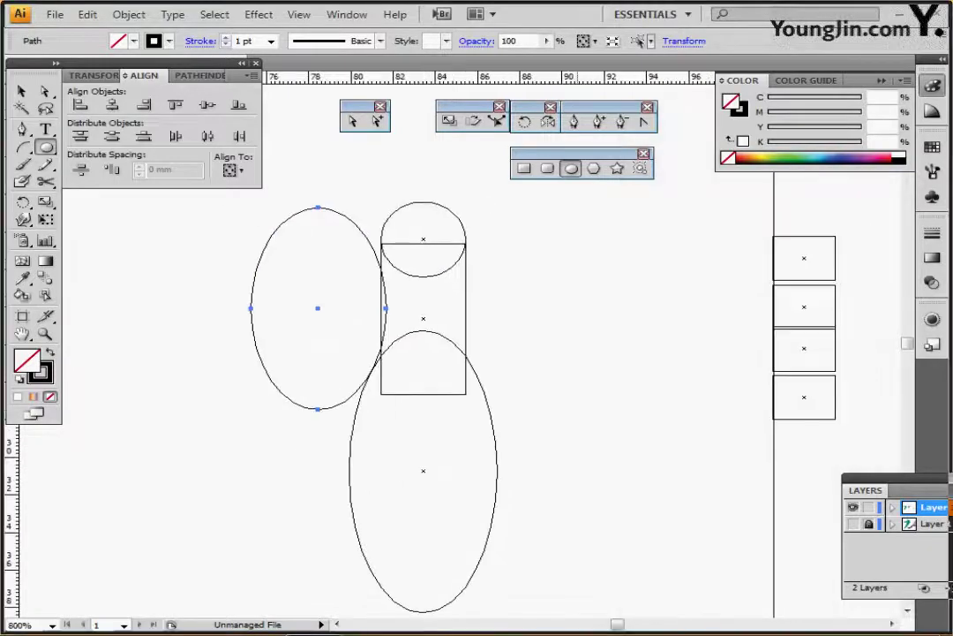
key("Right")
key("Right")
key("Up")
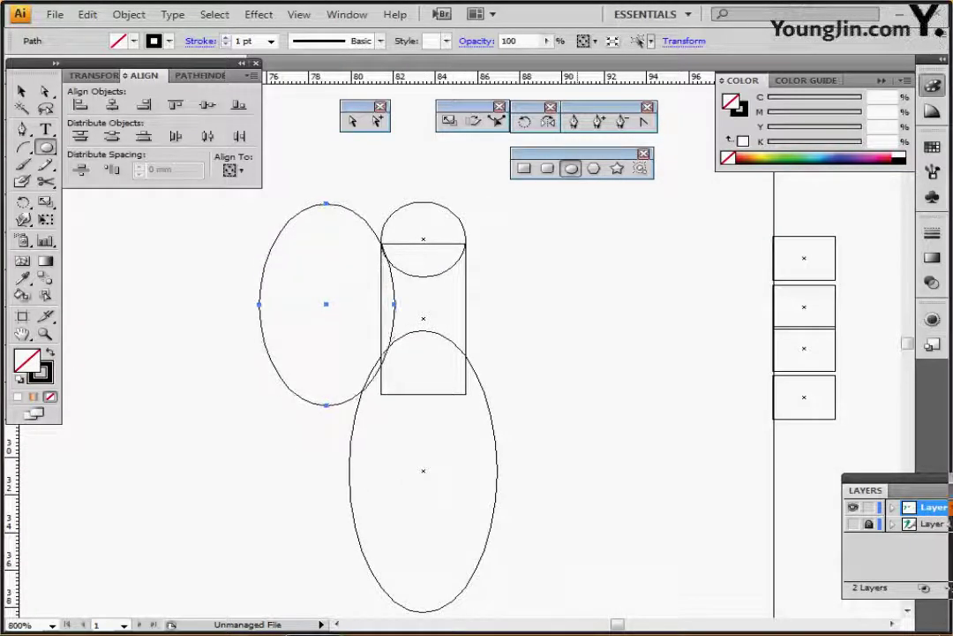
key("Left")
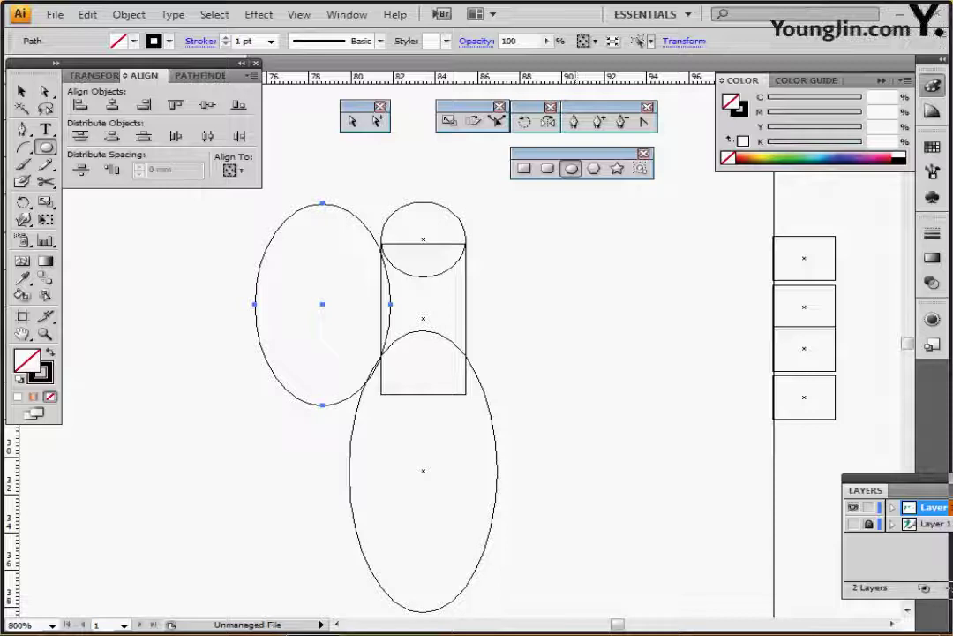
left_click_drag(322, 304, 324, 301)
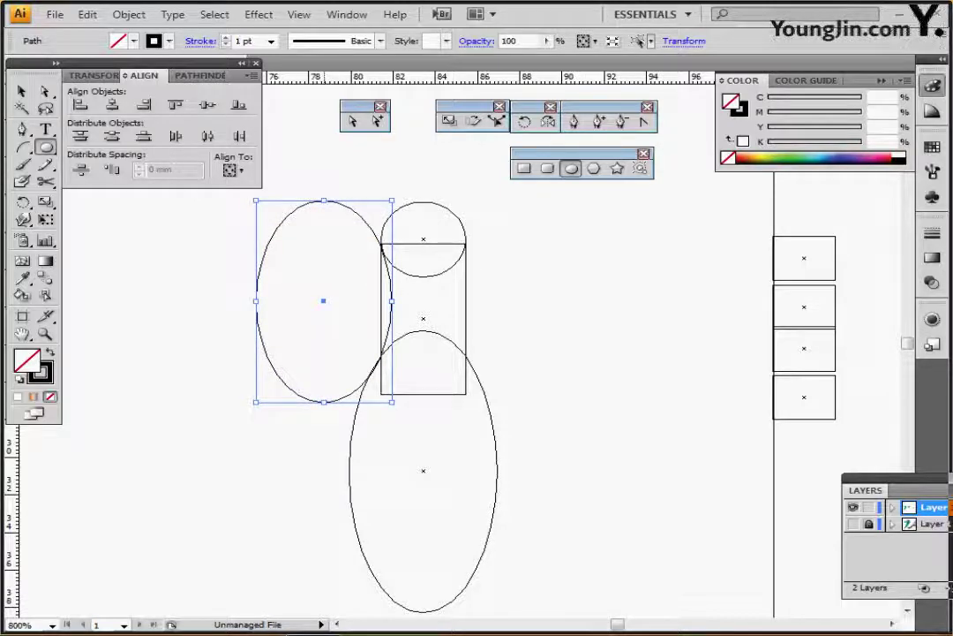
key("ctrl+shift+b")
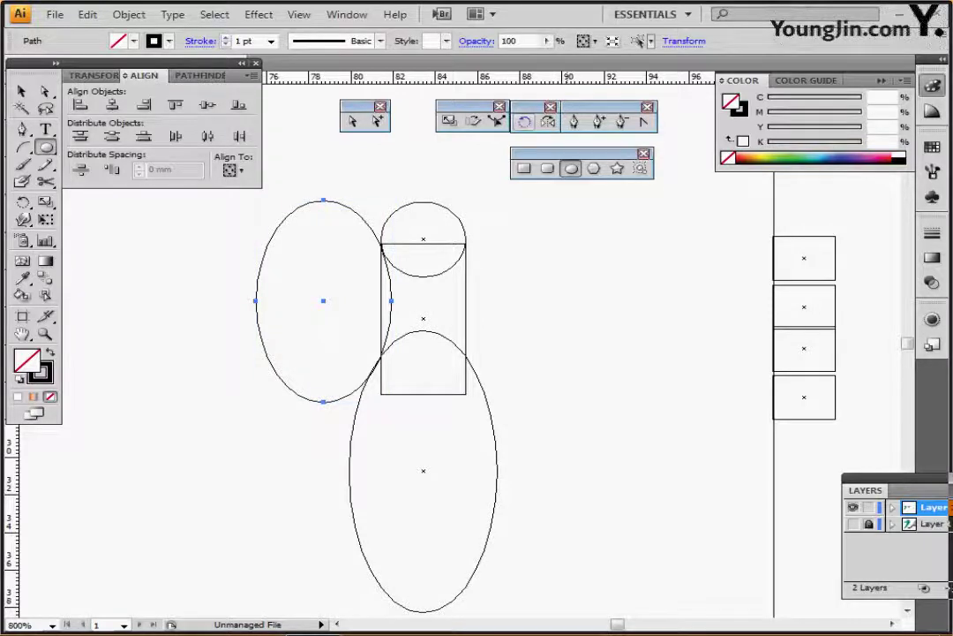
Rotate the side ellipse by 3° and nudge it up until it meets the neck's upper-left corner and the body ellipse.
double_click(525, 122)
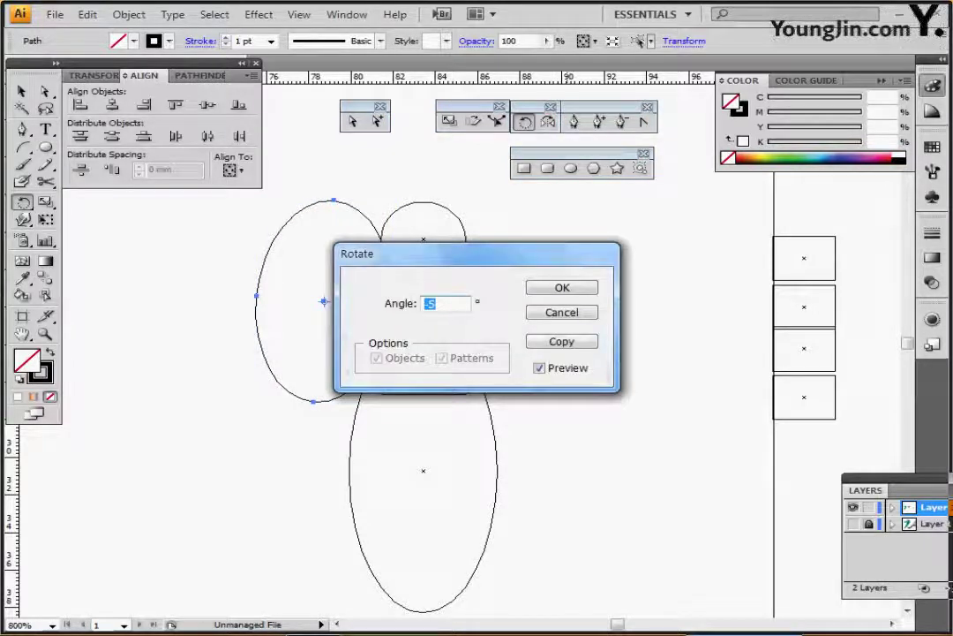
type("3")
key("Return")
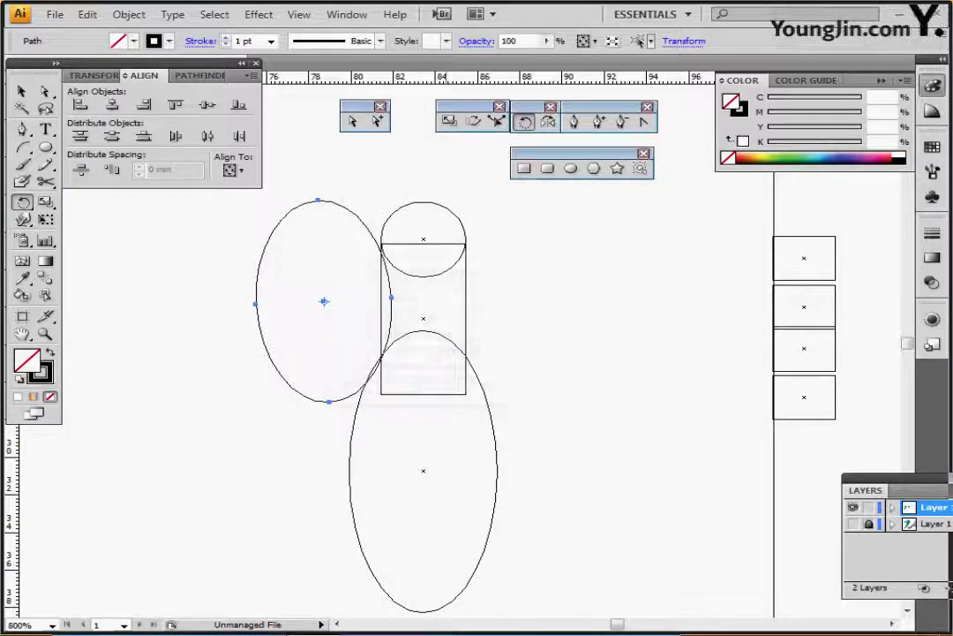
key("Up")
key("Up")
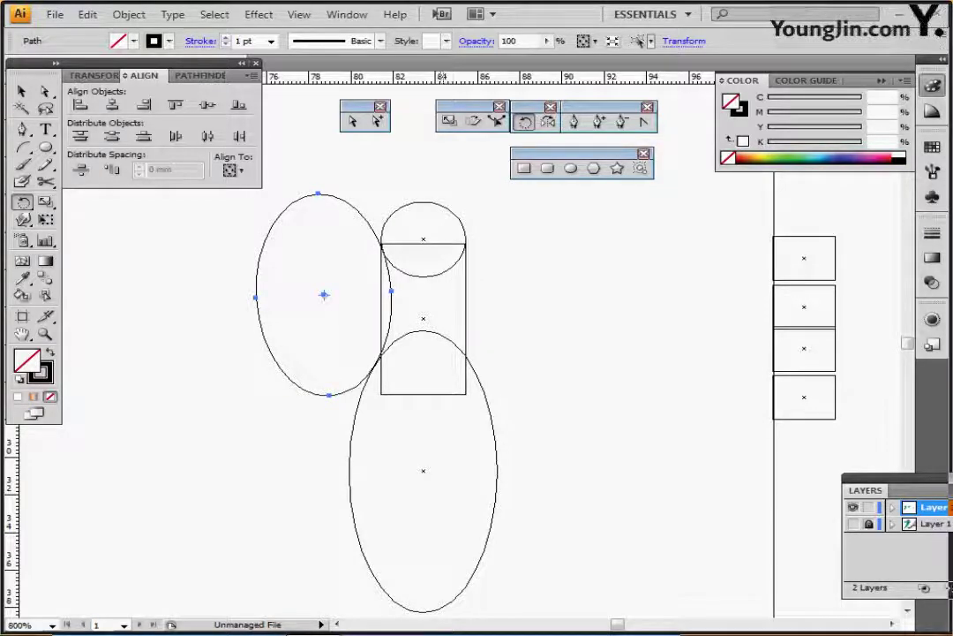
key("ctrl")
key("ctrl+shift+b")
Reflect a copy of the side ellipse across the vertical axis through the neck rectangle's centre, onto the pin's right side.
scroll(455, 335, "right", 3)
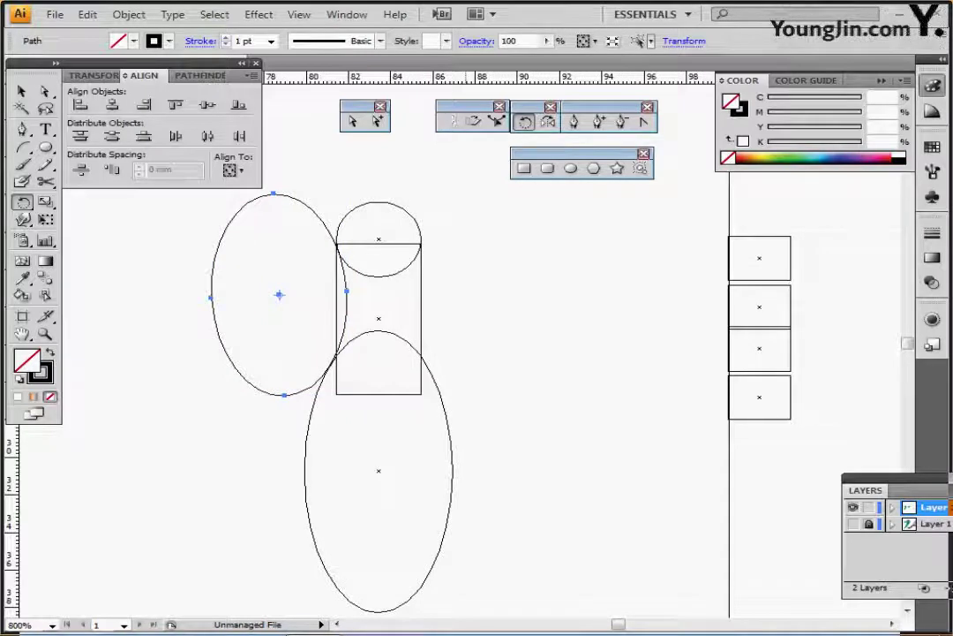
key("o")
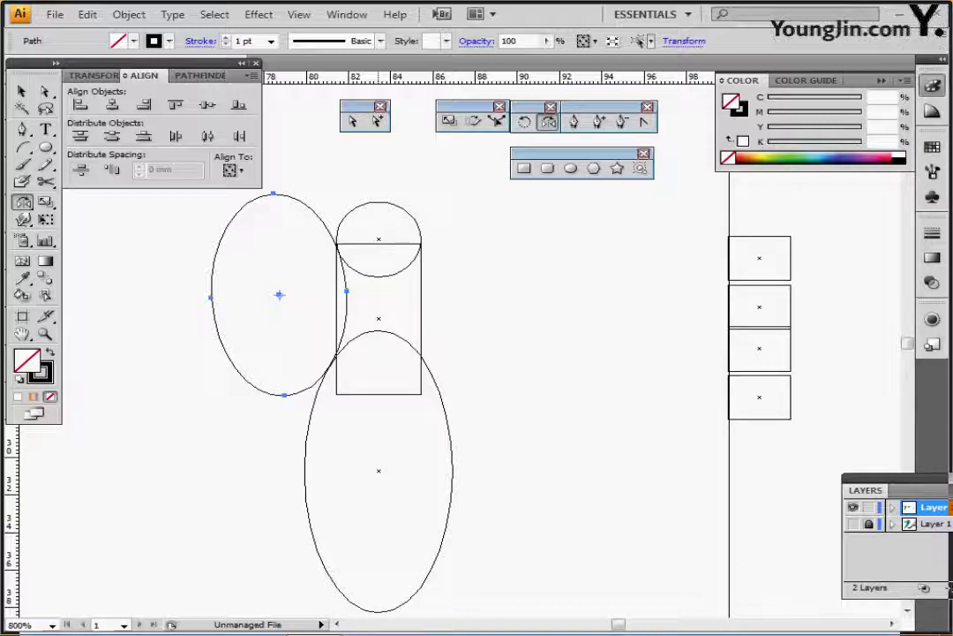
left_click(379, 319, "alt")
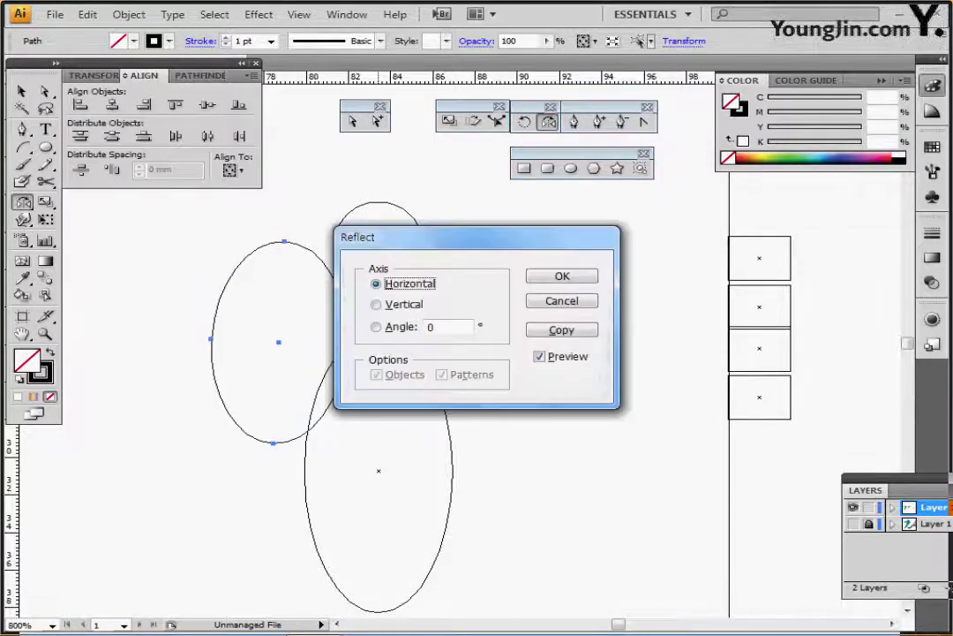
left_click(377, 305)
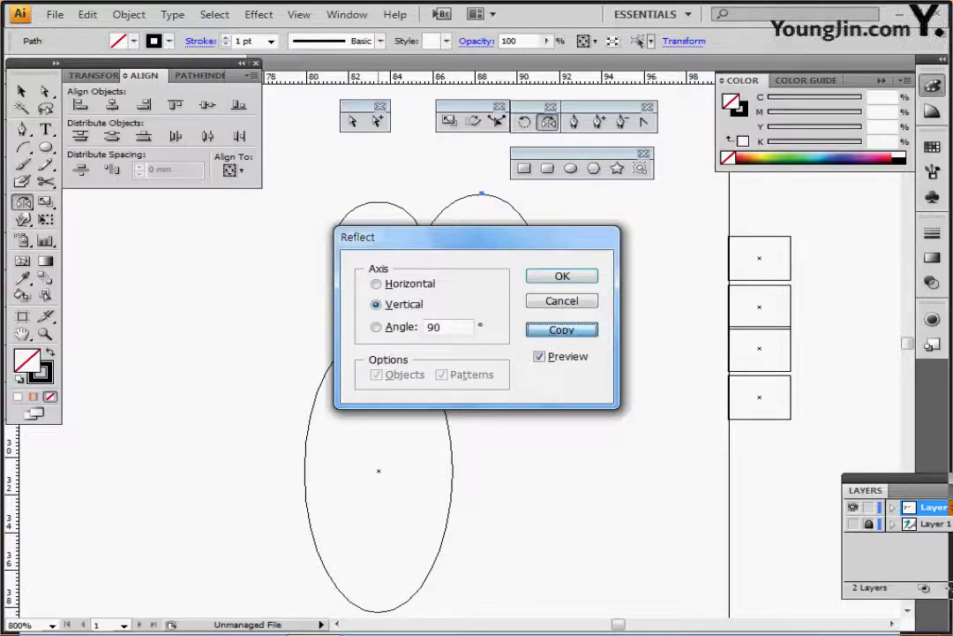
left_click(561, 329)
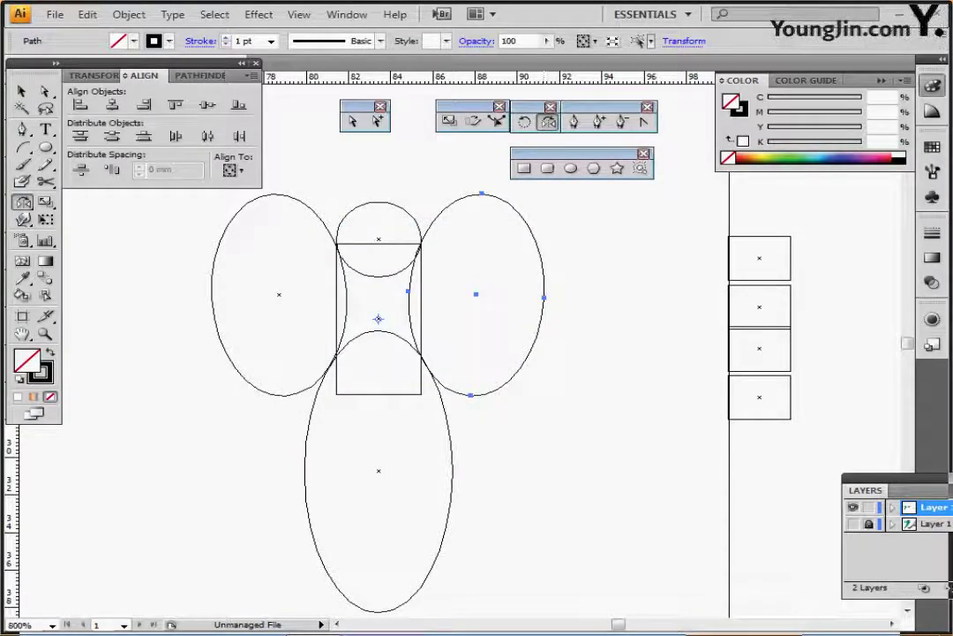
Return the artwork to Preview and subtract both side ellipses from the neck rectangle with Minus Front.
left_click_drag(159, 287, 522, 304)
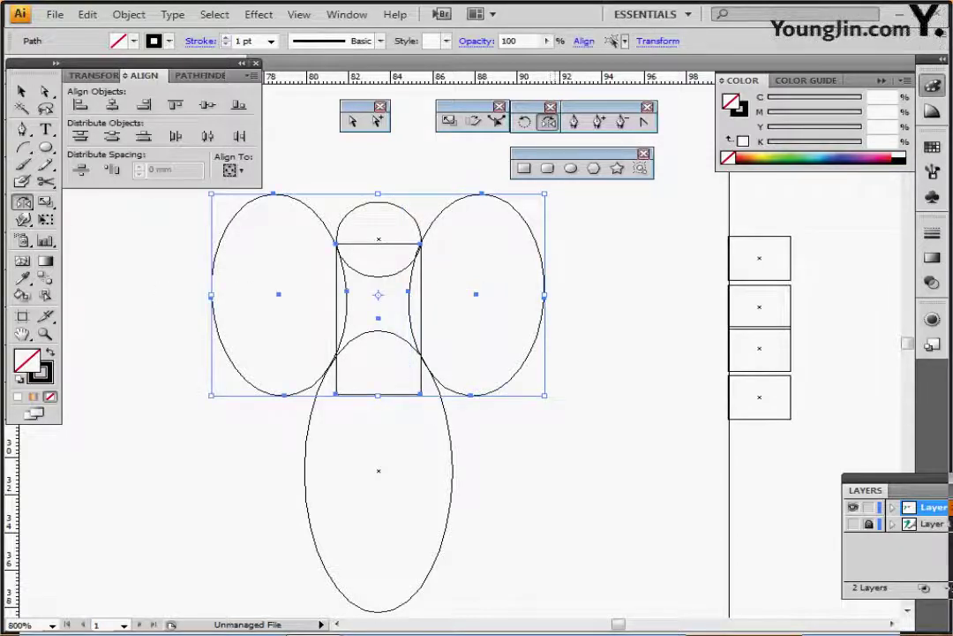
key("ctrl+y")
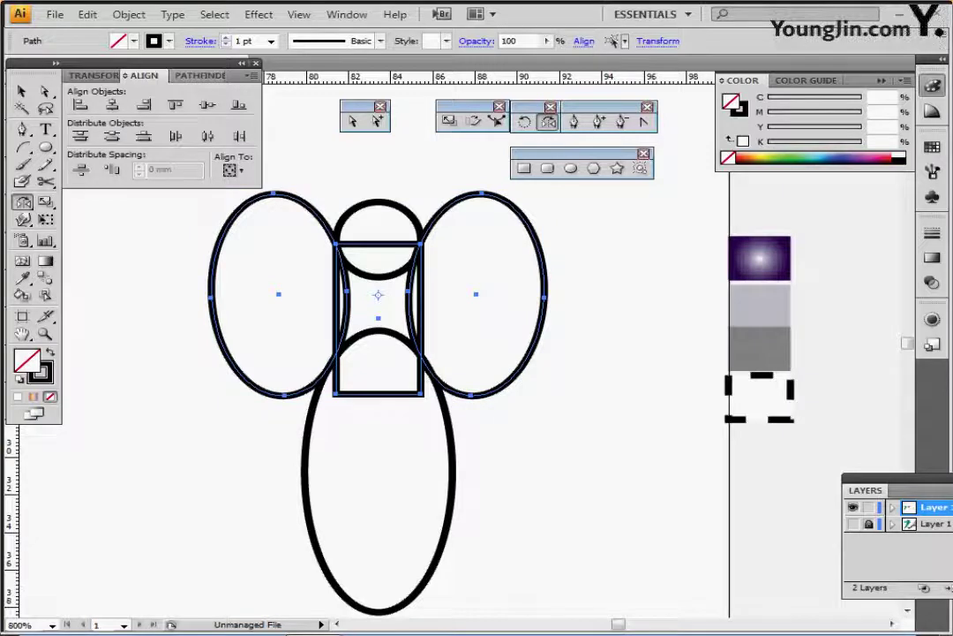
left_click(191, 75)
left_click(107, 106)
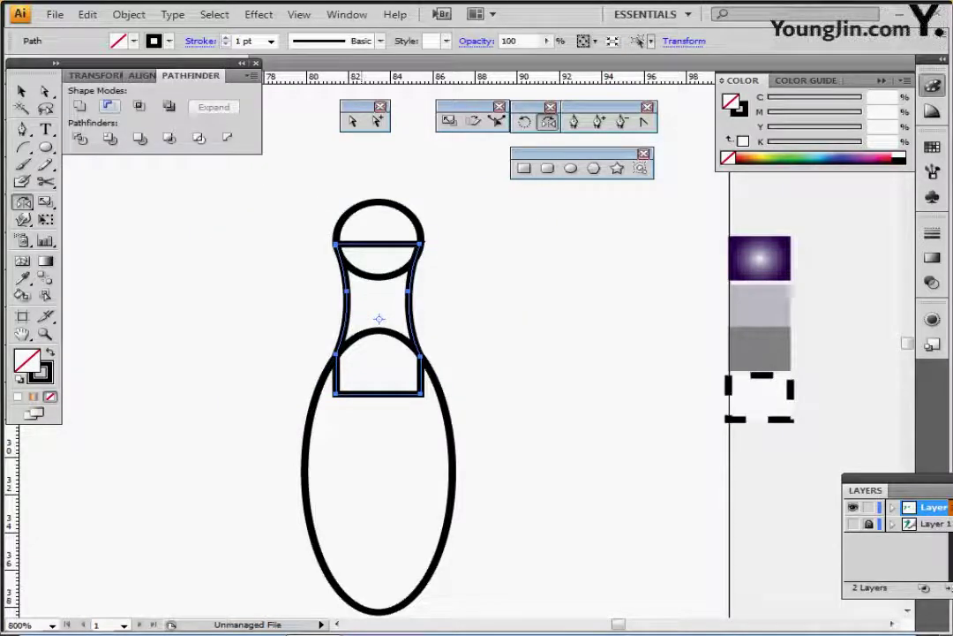
Unite the head circle, curved neck and body ellipse into a single pin outline.
key("ctrl")
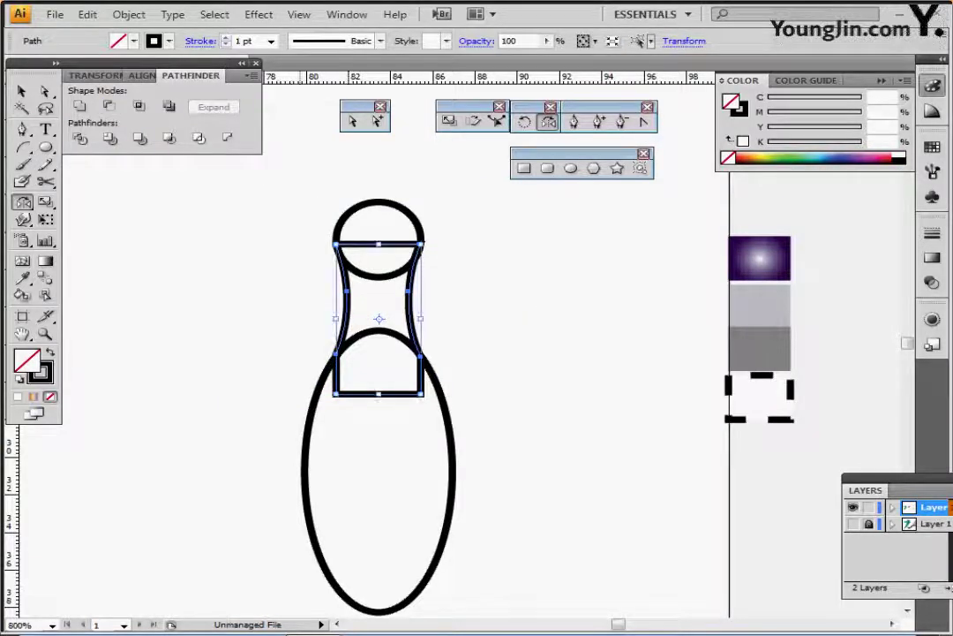
left_click_drag(300, 212, 433, 423)
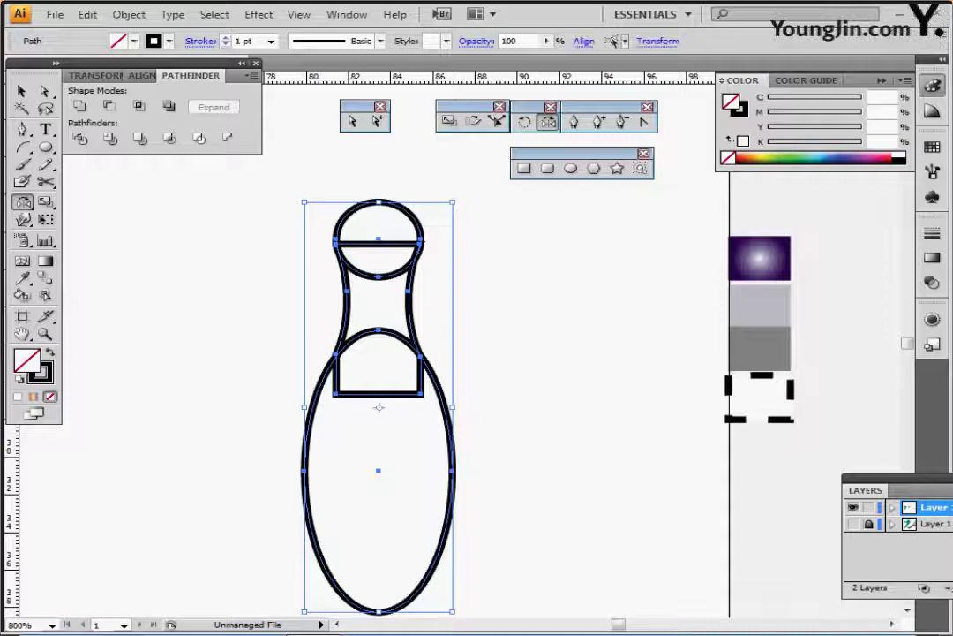
left_click(80, 106)
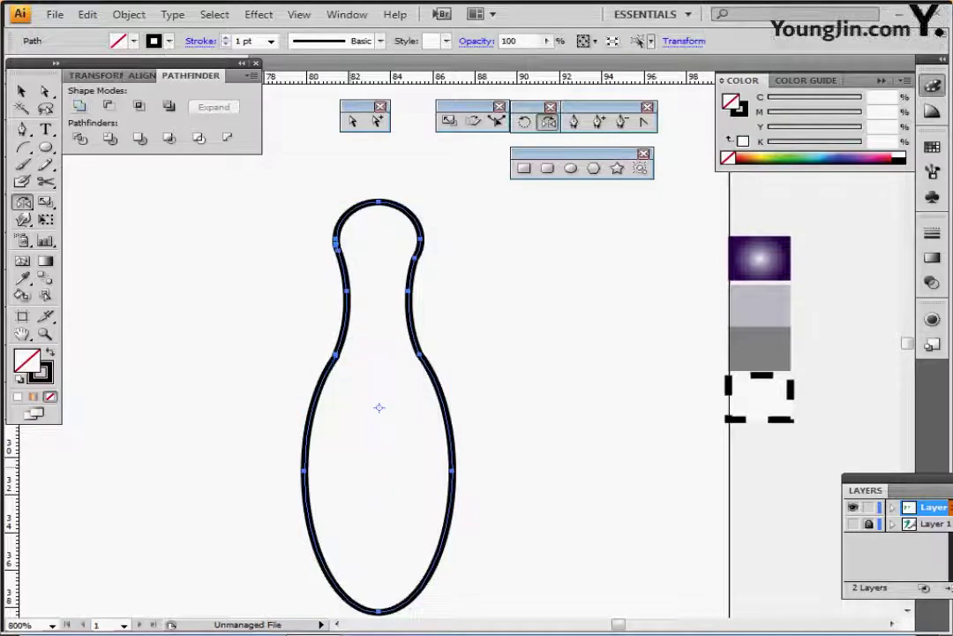
Draw a wide rectangle across the pin's lower end, nudge its upper edge to the template pin's base, and hide the template layer.
key("ctrl+minus")
left_click_drag(440, 423, 402, 424)
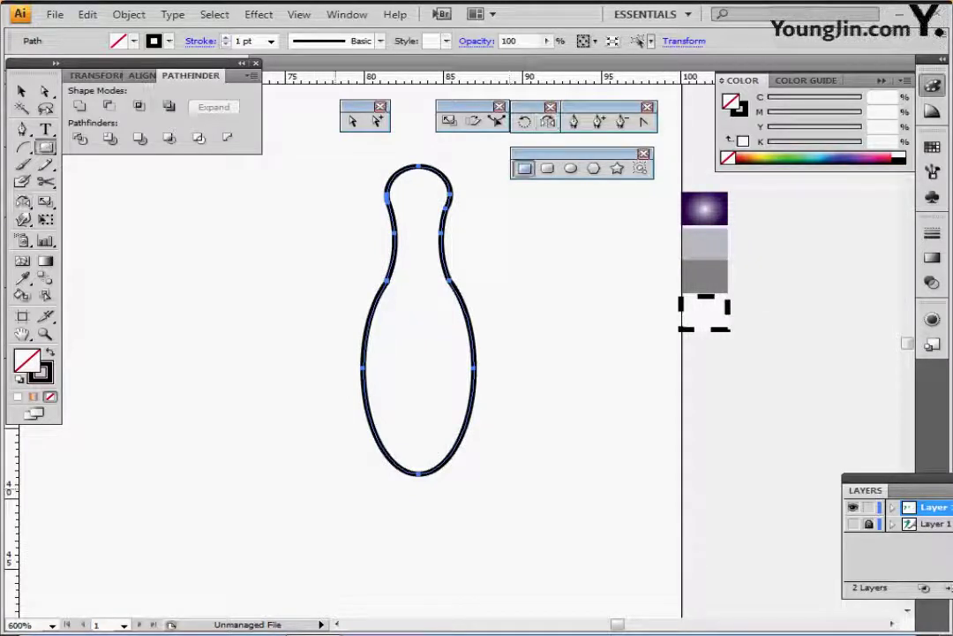
key("m")
left_click_drag(540, 453, 541, 449)
left_click(853, 523)
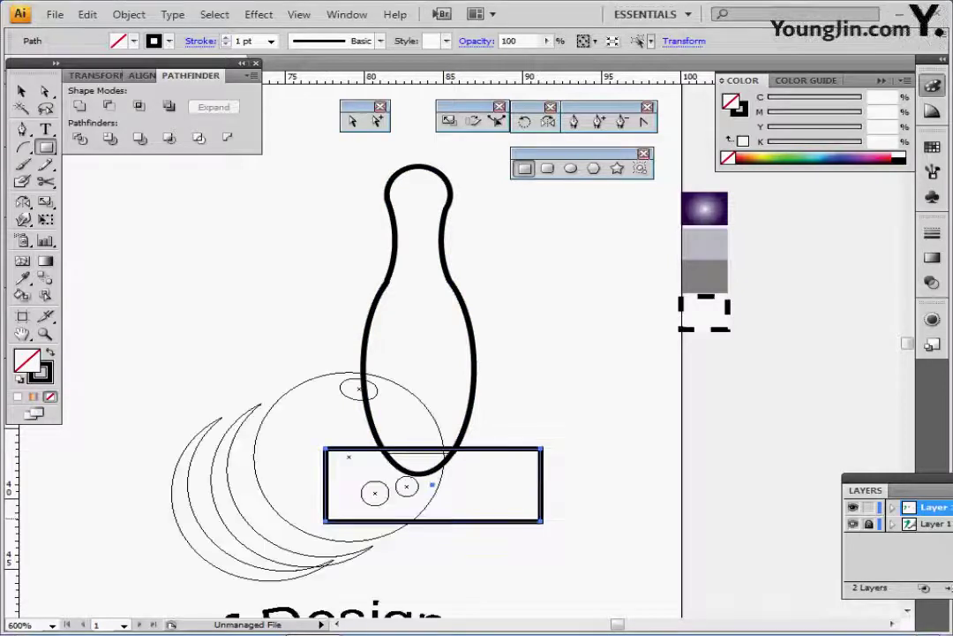
key("Down")
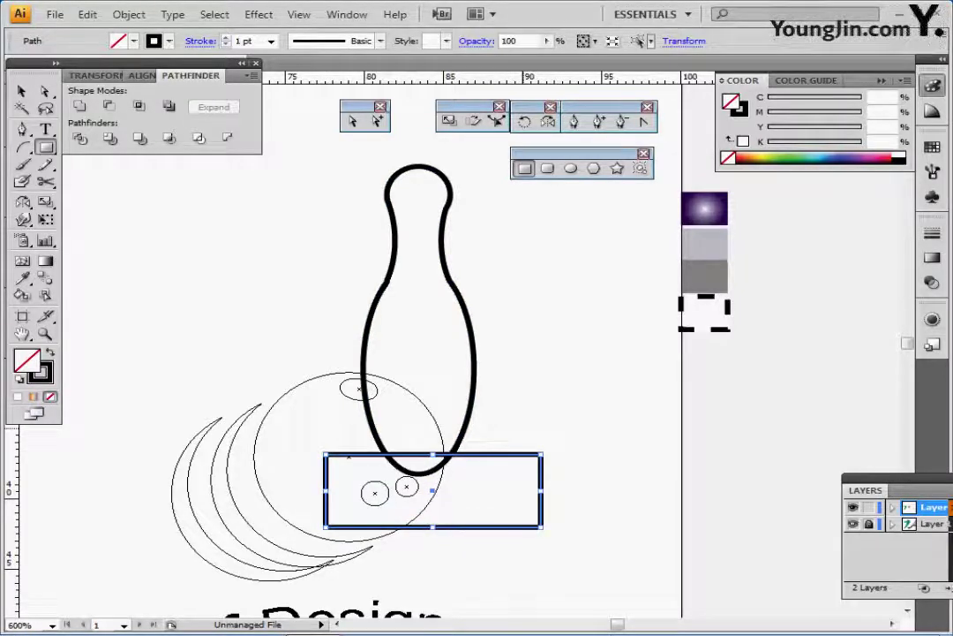
key("ctrl+y")
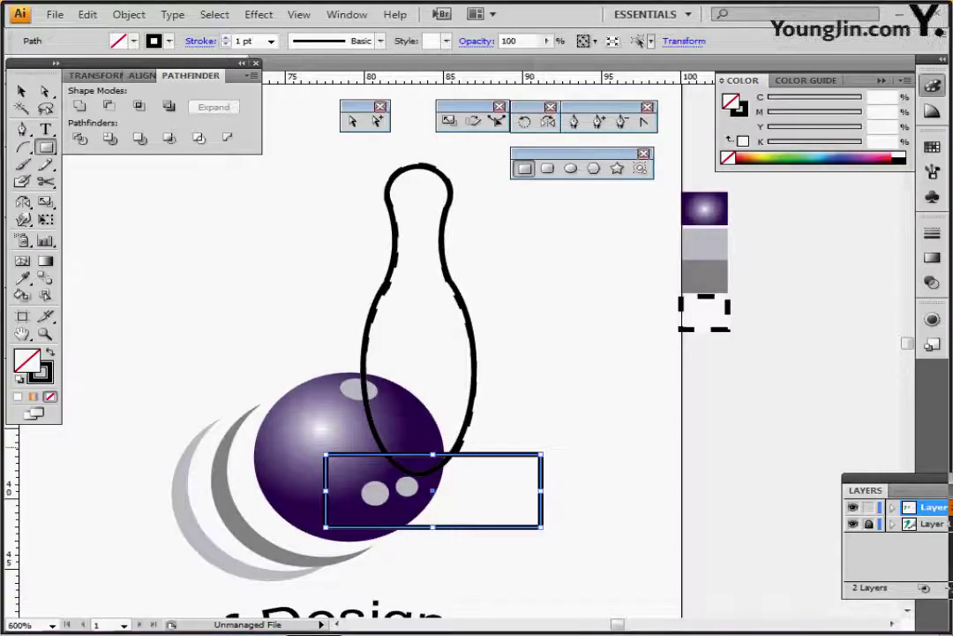
left_click(853, 523, "ctrl")
left_click(853, 523)
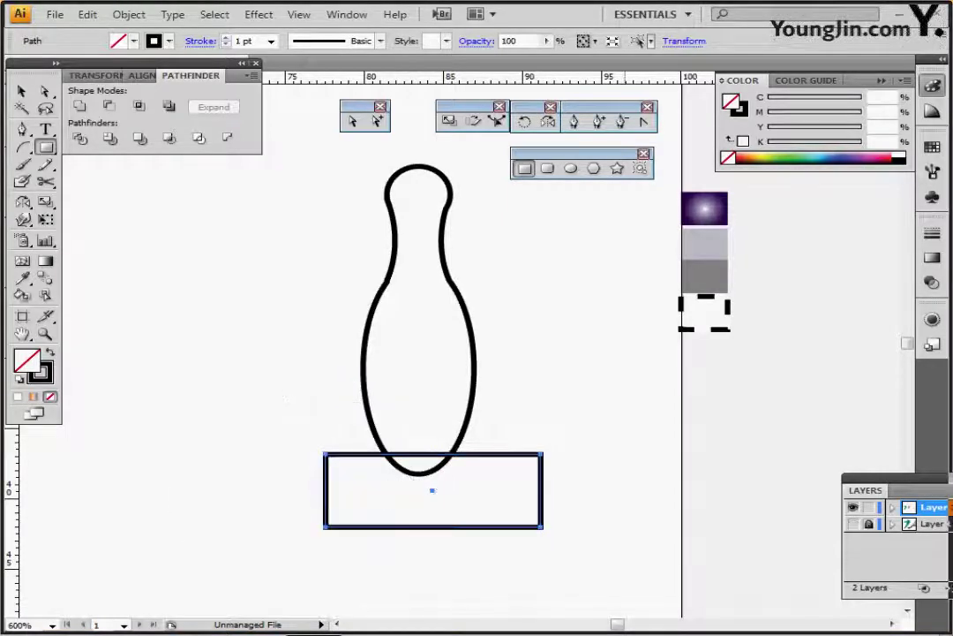
Subtract the rectangle from the pin outline with Minus Front to give it a flat base.
key("ctrl+a")
key("ctrl+shift+b")
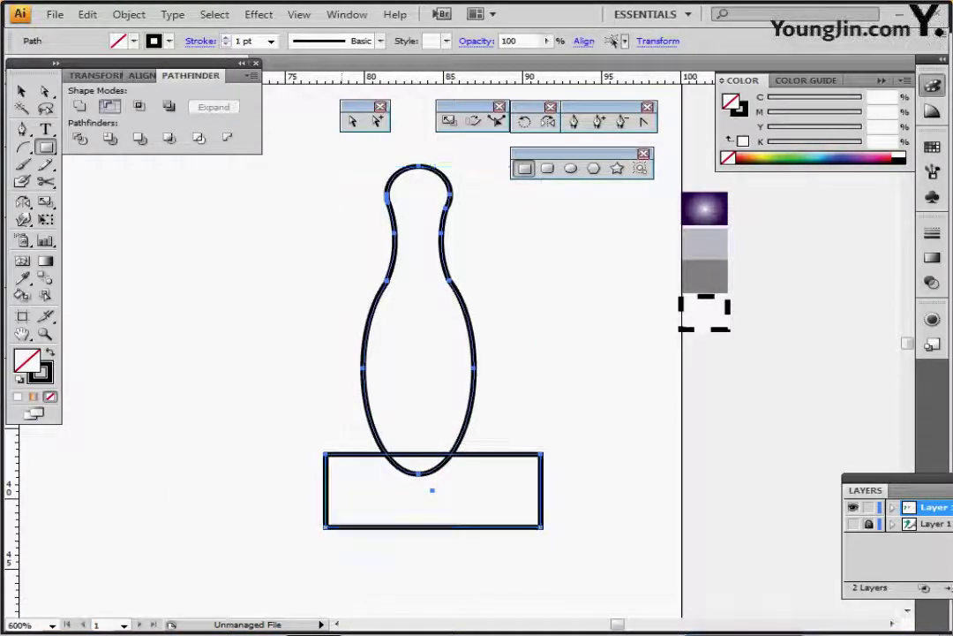
left_click(109, 107)
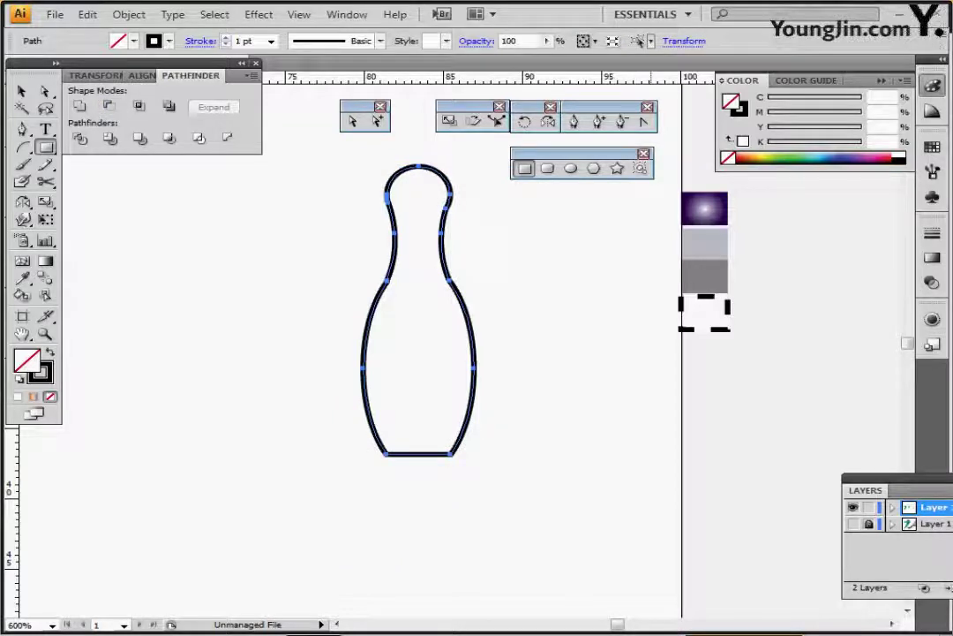
Apply the dashed swatch's white fill and 1 pt black dashed stroke to the pin with the Eyedropper, and deselect it.
key("i")
left_click(703, 313)
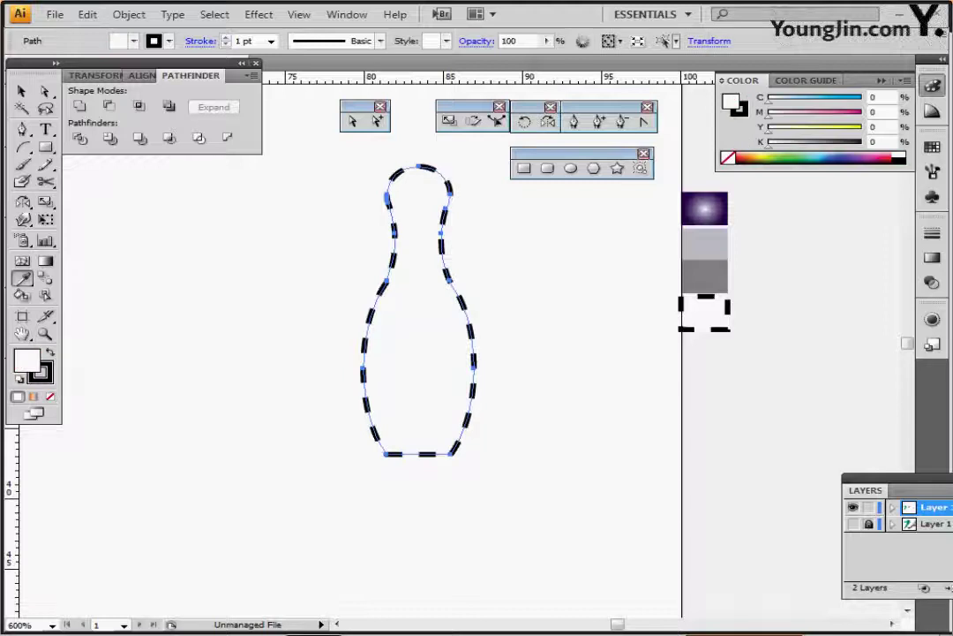
left_click(932, 233)
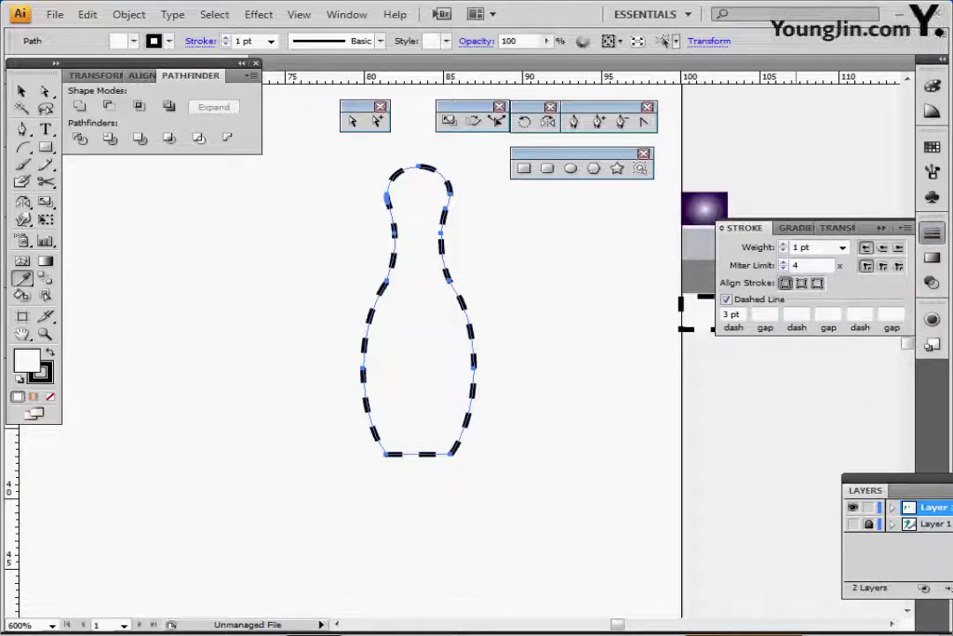
left_click(801, 247)
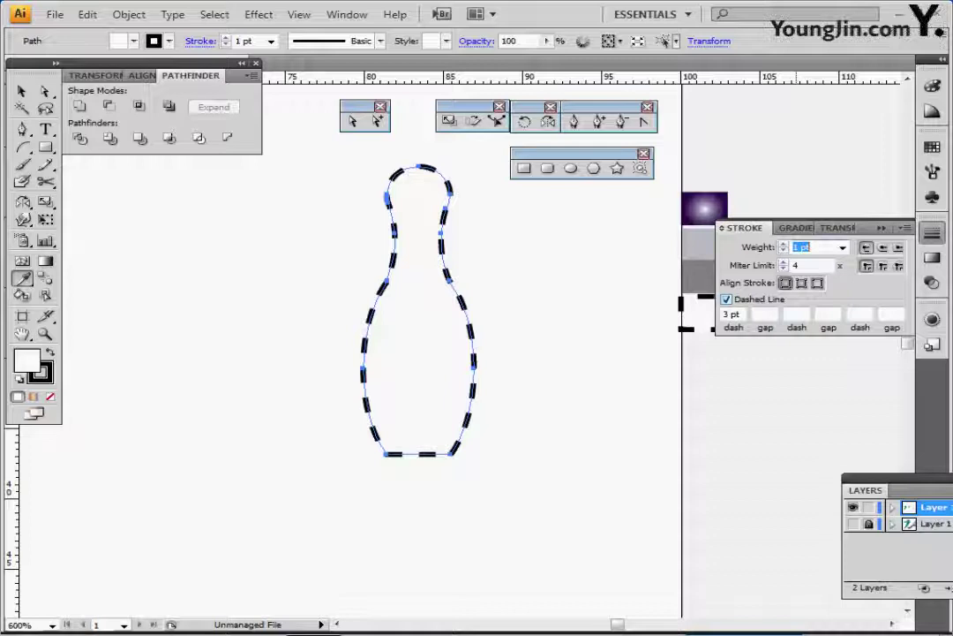
key("ctrl+shift+a")
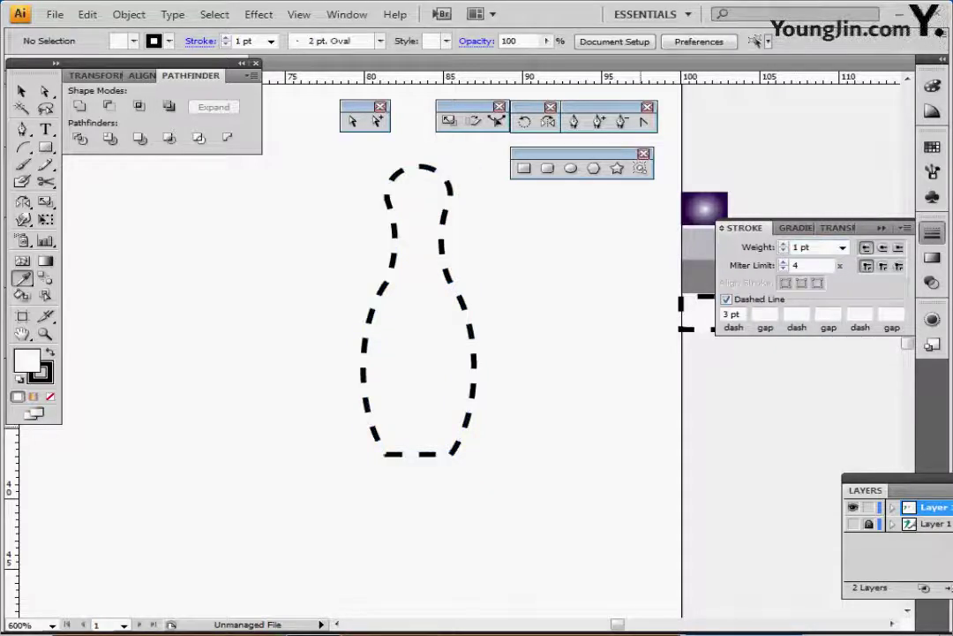
Create a 12 × 12 mm circle with the Ellipse tool over the pin's lower left side.
key("ctrl+minus")
mouse_move(504, 344)
left_mouse_down()
mouse_move(486, 344)
mouse_move(514, 378)
left_mouse_up()
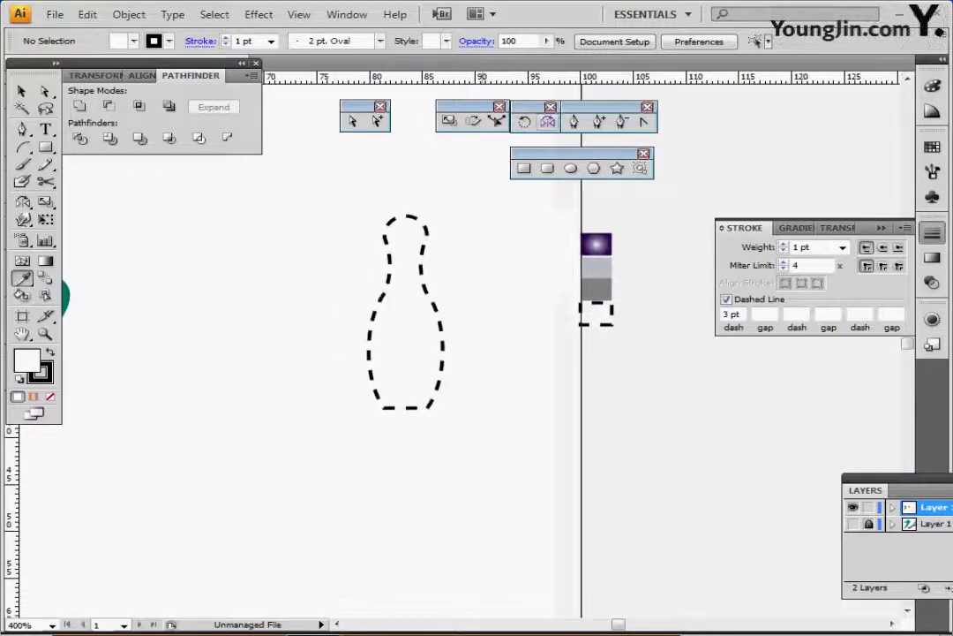
left_click(571, 168)
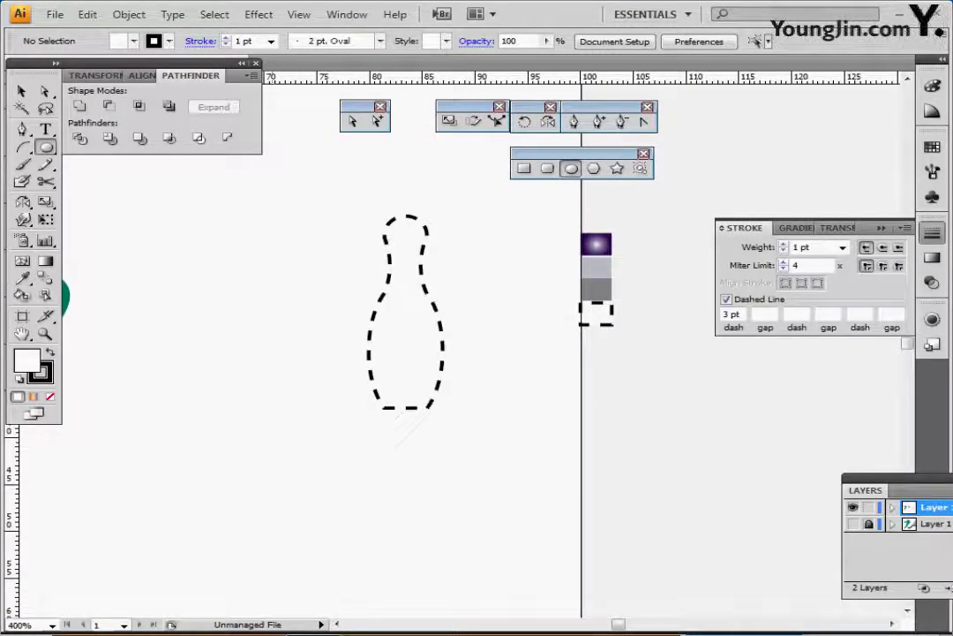
left_click(407, 432)
type("1")
key("Tab")
type("21")
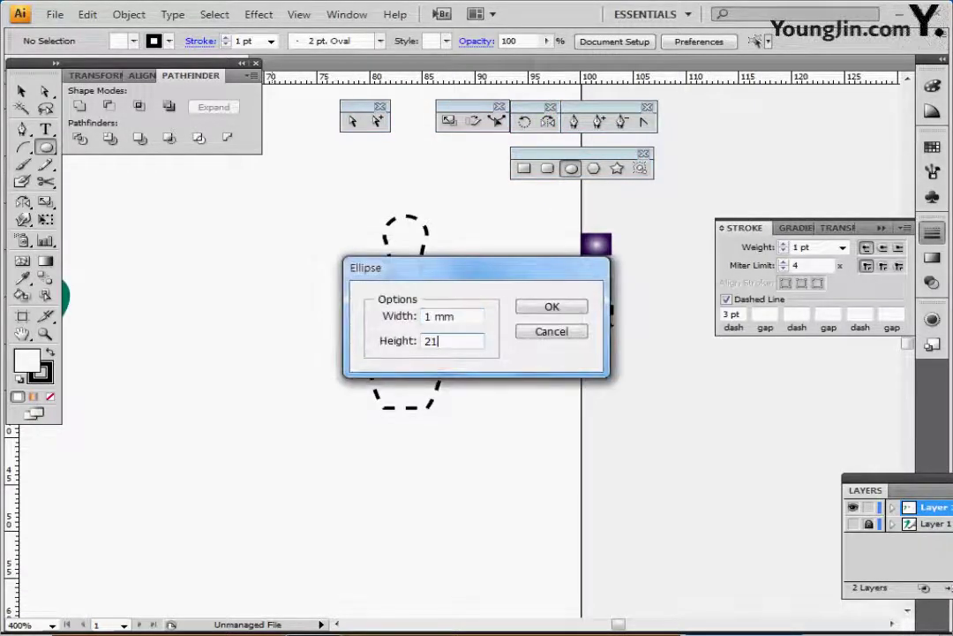
key("shift+Tab")
type("12")
key("Tab")
type("12")
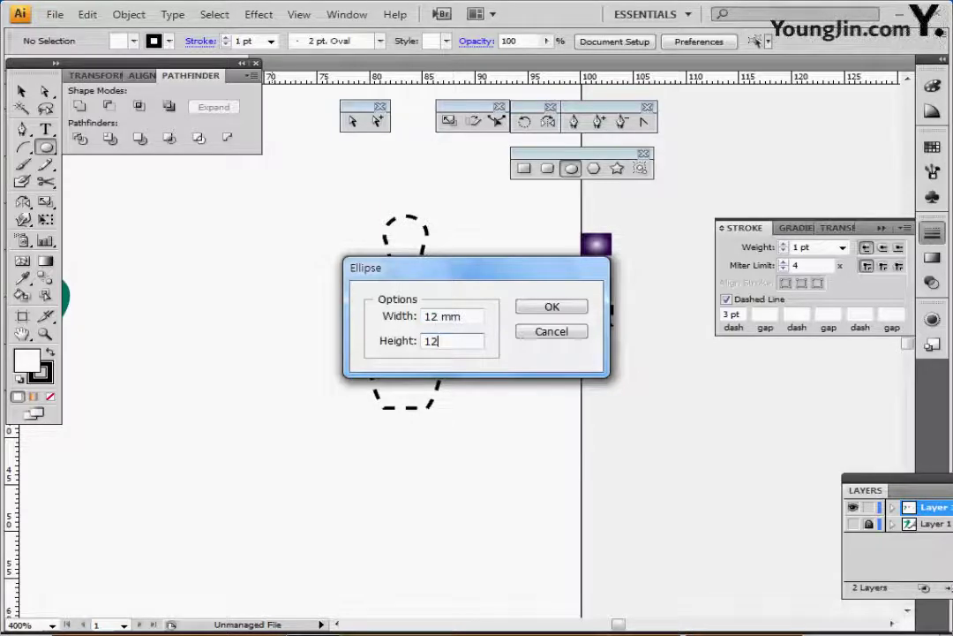
key("Return")
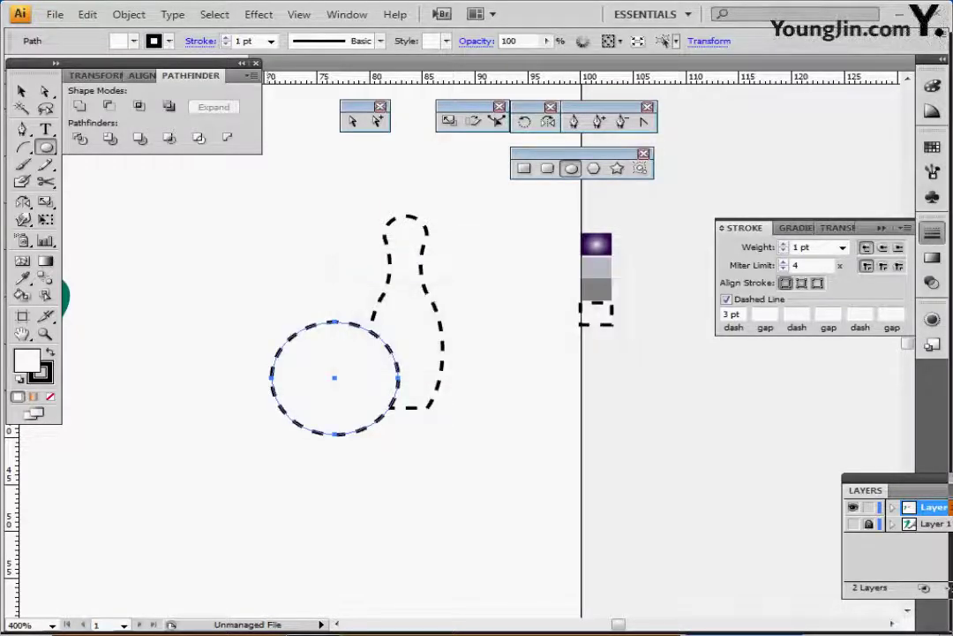
Turn off the dashed line on the circle's stroke and move the circle clear of the pin's left side.
left_click(728, 299)
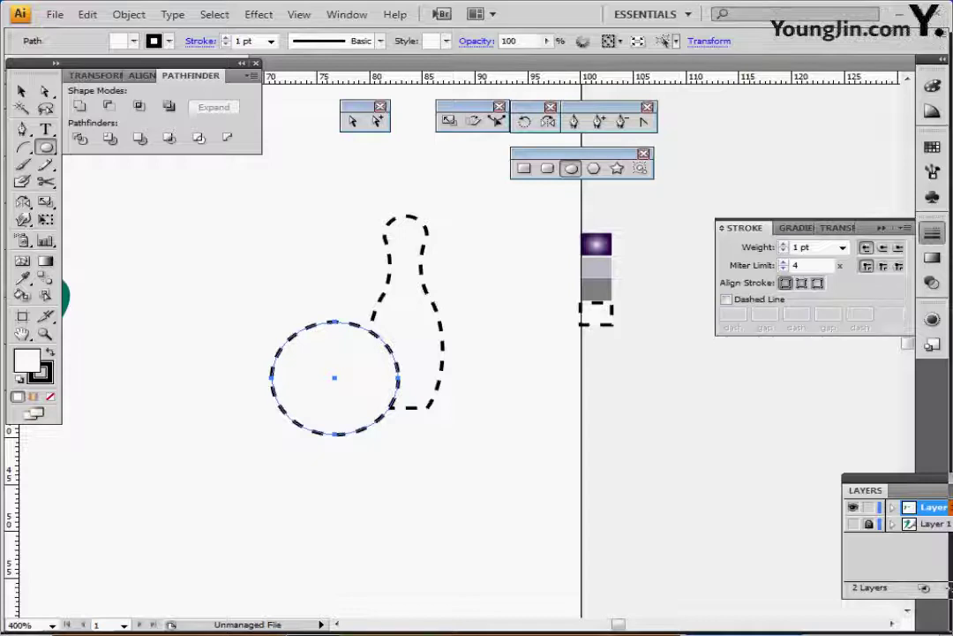
mouse_move(335, 378)
left_mouse_down()
mouse_move(288, 395)
mouse_move(282, 379)
left_mouse_up()
left_click(348, 405, "ctrl")
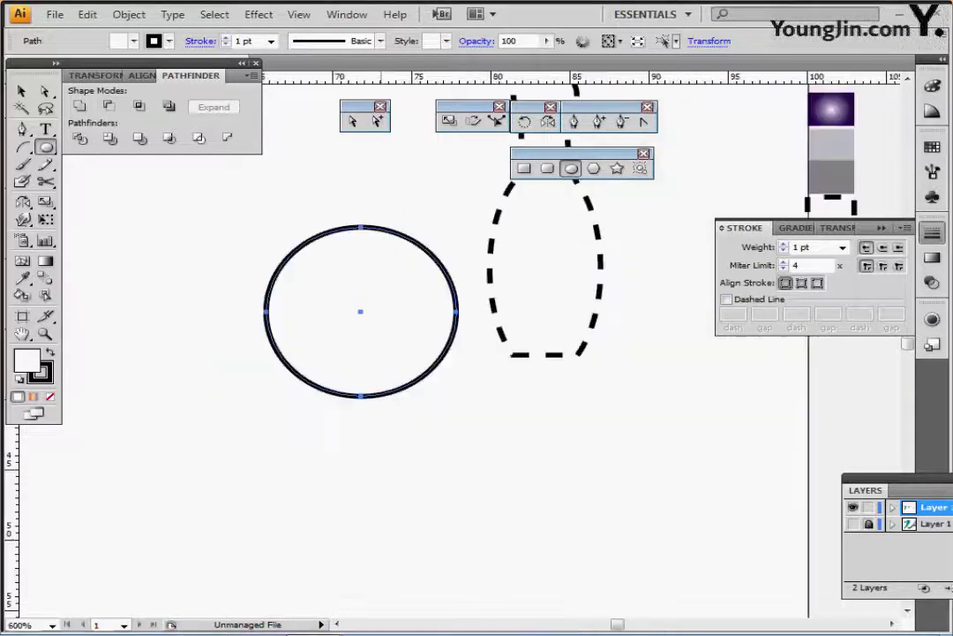
left_click_drag(378, 357, 323, 427)
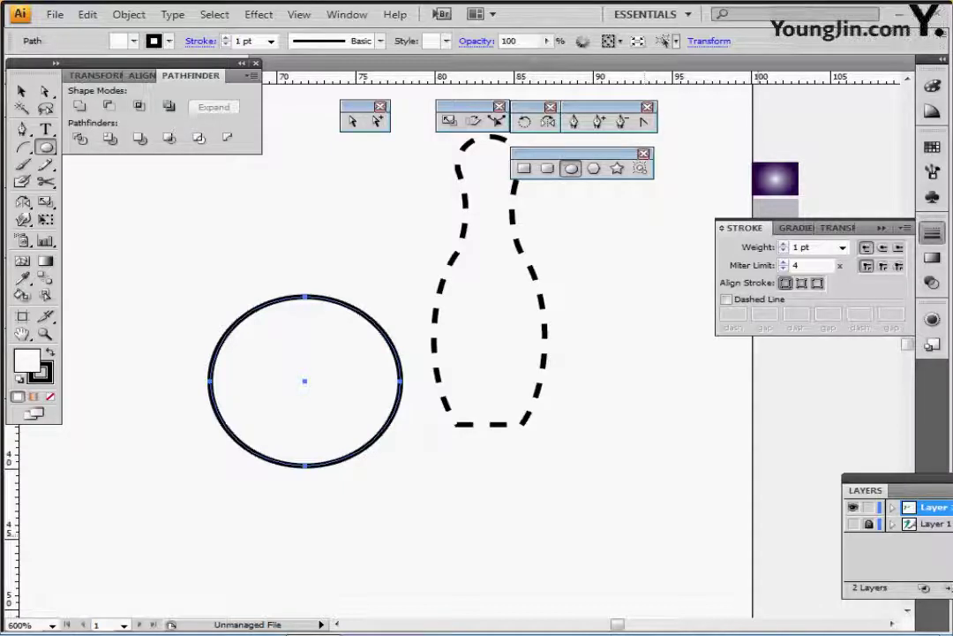
Show the template layer, move the circle onto the template's bowling ball, remove its fill, and display the template in Outline view.
left_click(853, 523)
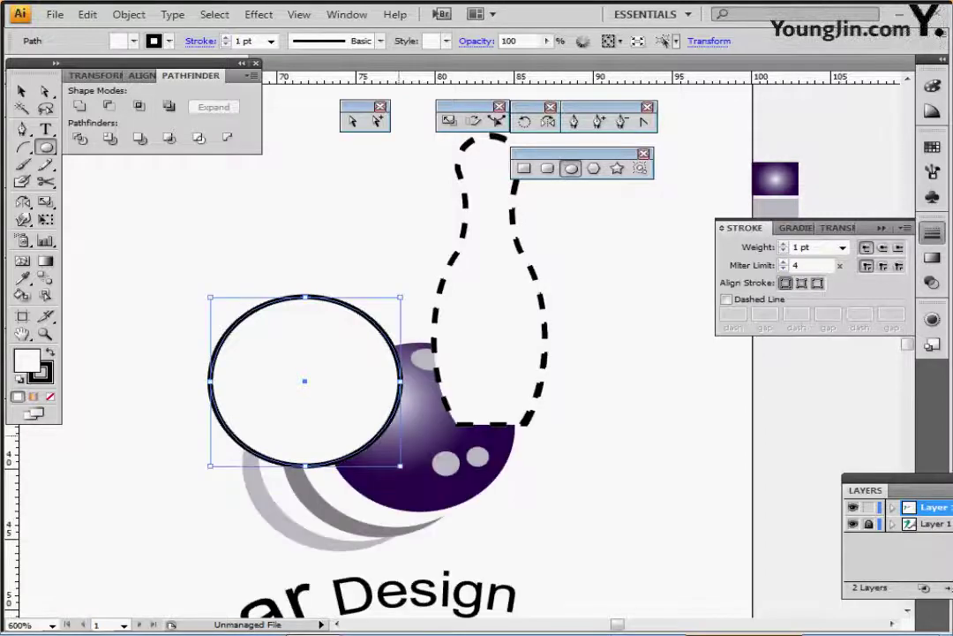
left_click_drag(311, 383, 426, 427)
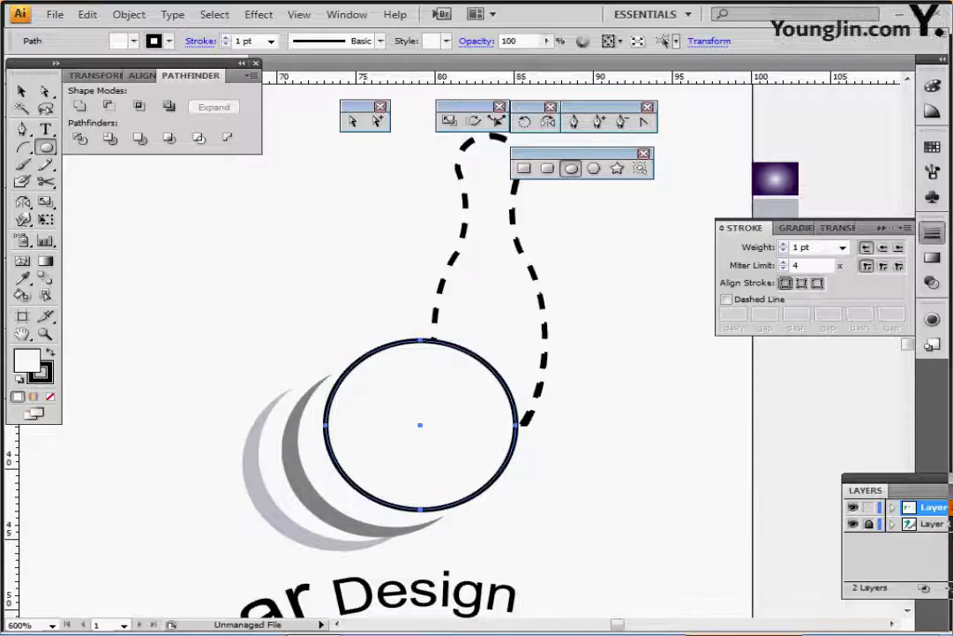
key("slash")
key("ctrl+plus")
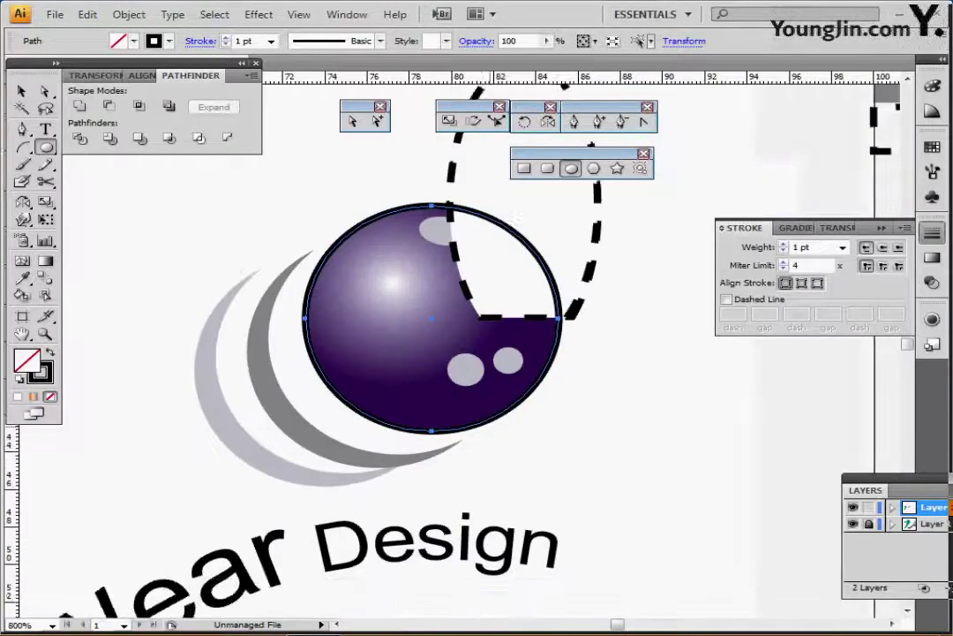
key("ctrl+y")
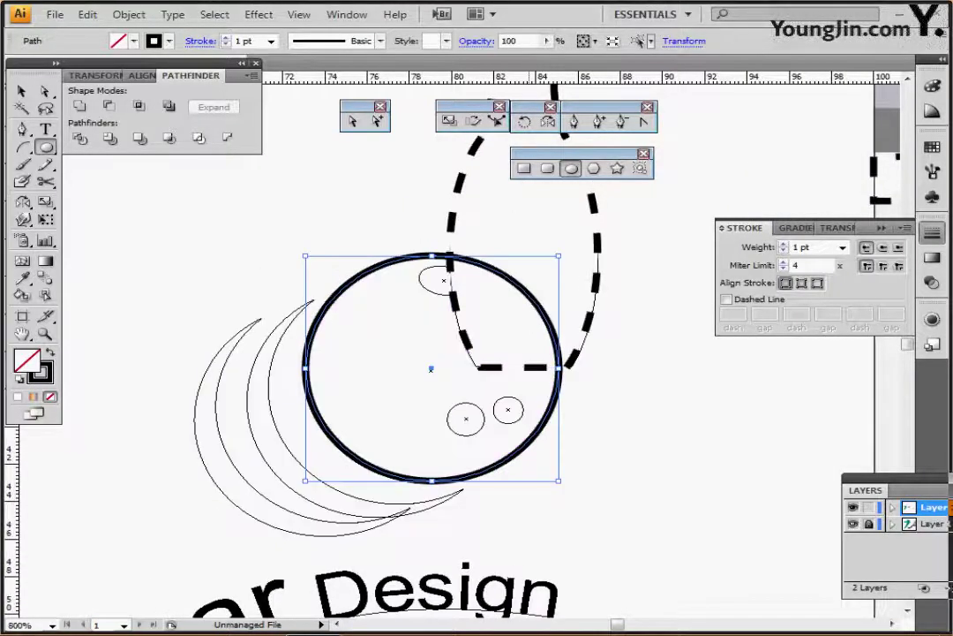
key("ctrl")
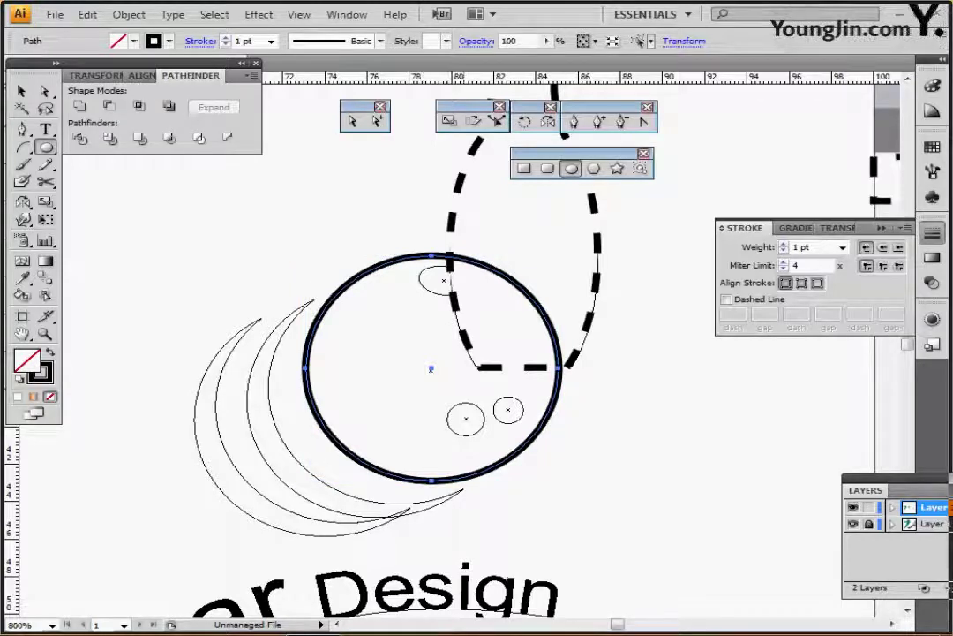
Trace the template's two small round holes and the flat oval near the ball's upper edge with the Ellipse tool.
left_click_drag(465, 418, 467, 422)
left_click(464, 419)
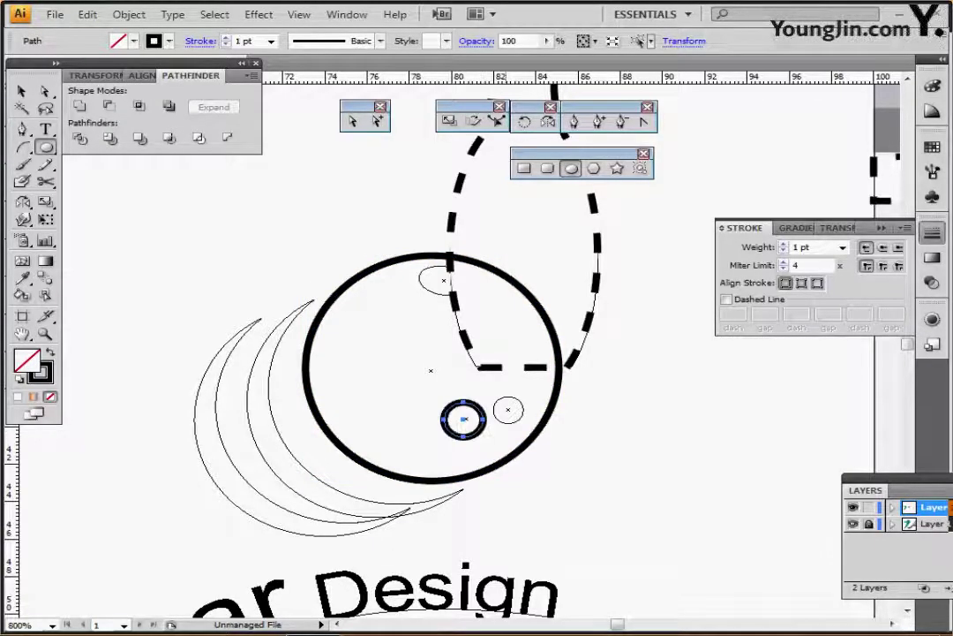
left_click_drag(508, 409, 522, 423)
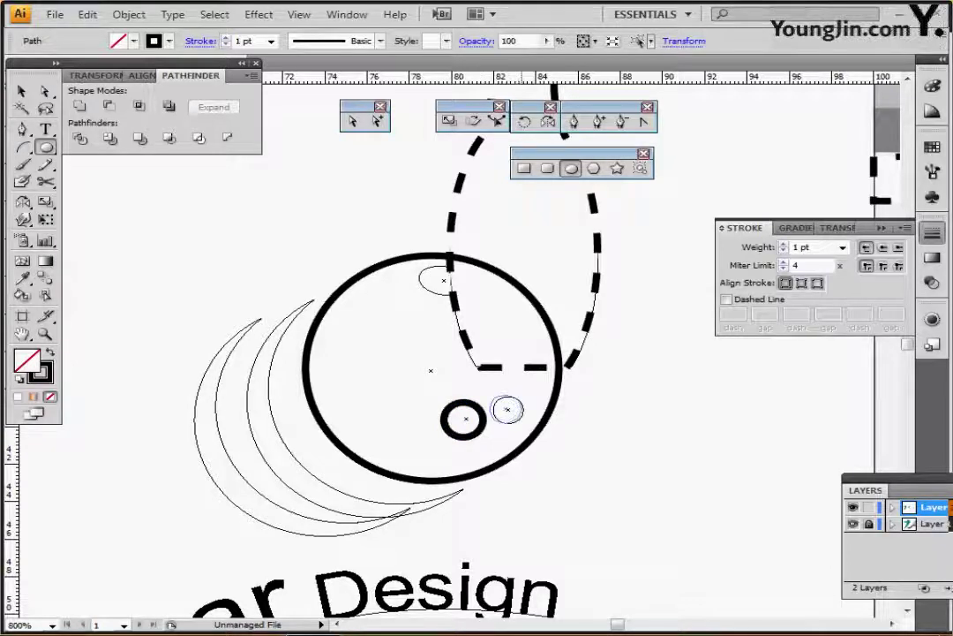
left_click(506, 409)
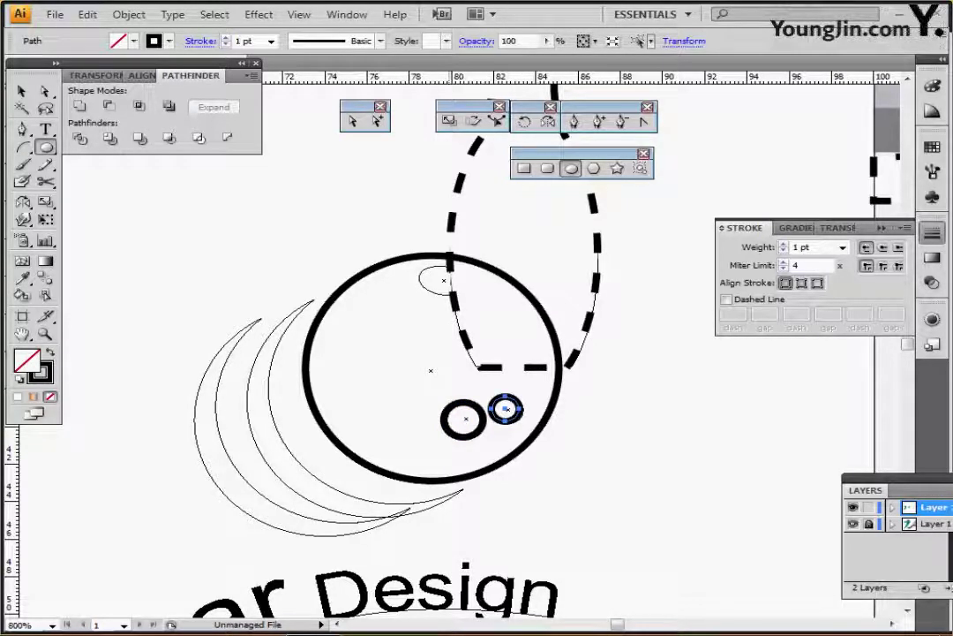
left_click(426, 346)
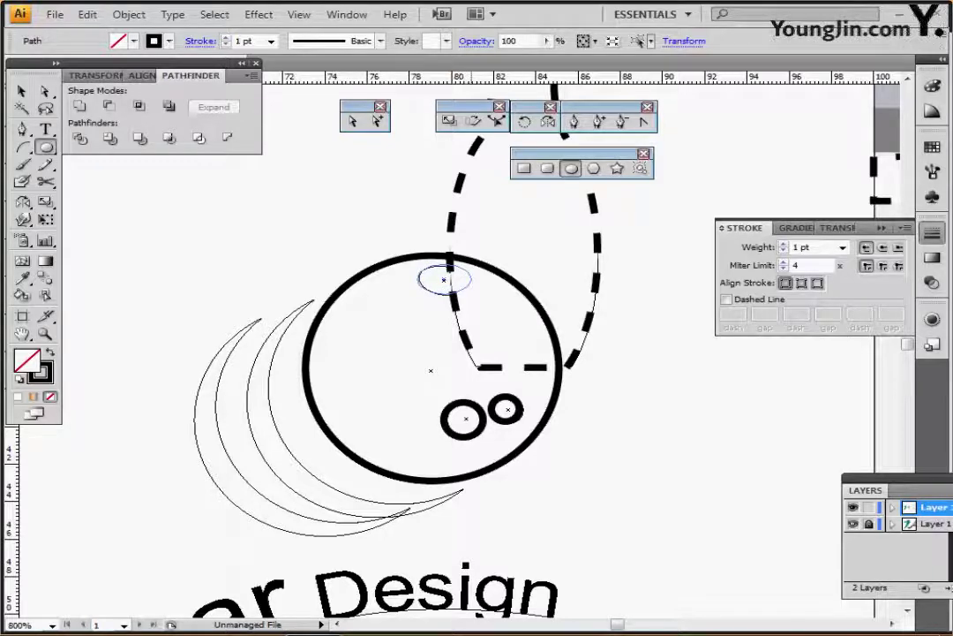
left_click(444, 280)
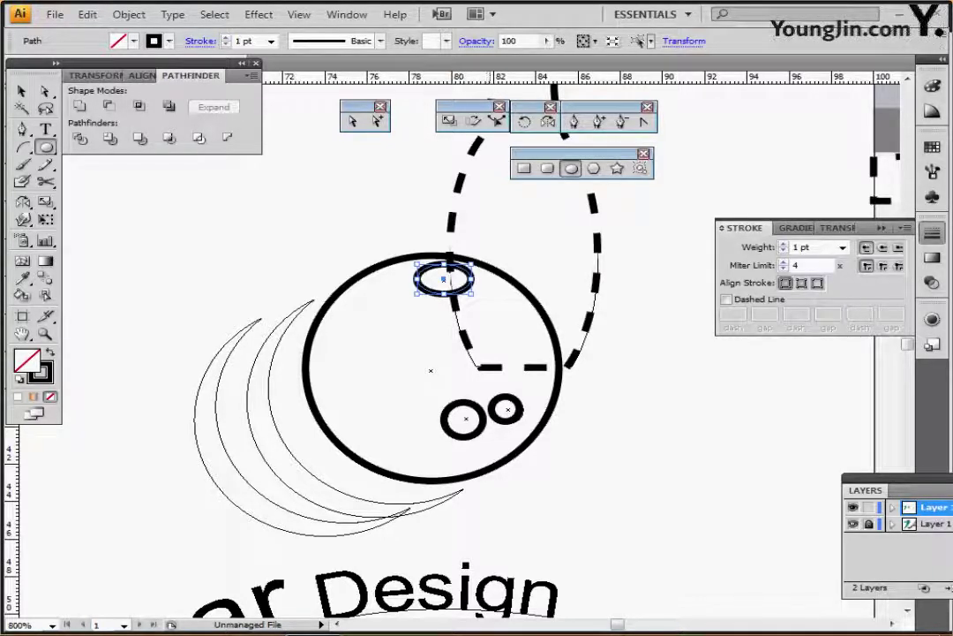
Rotate the flat oval near the ball's upper edge slightly clockwise.
key("ctrl")
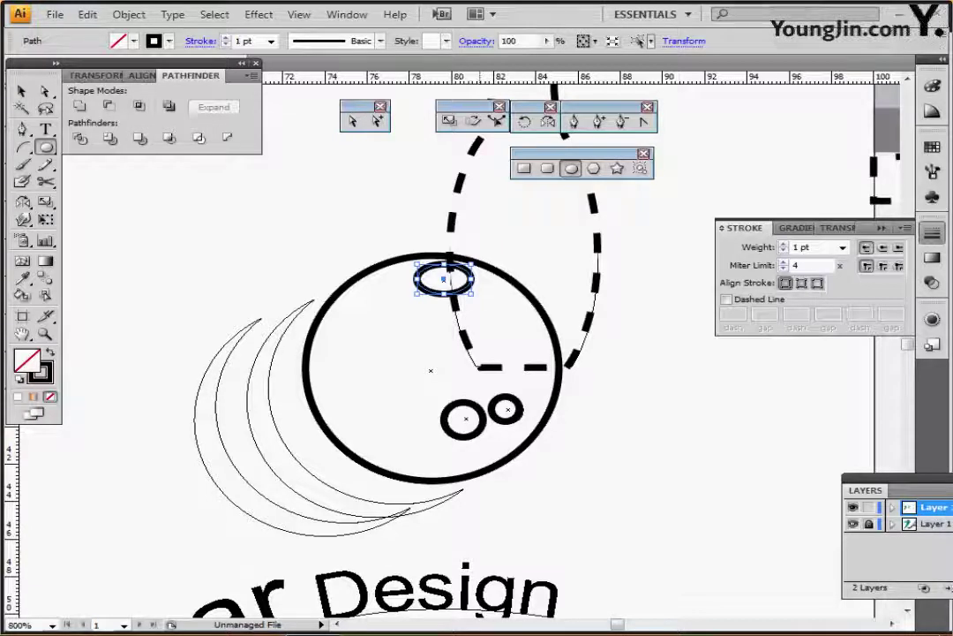
left_click_drag(480, 297, 477, 301)
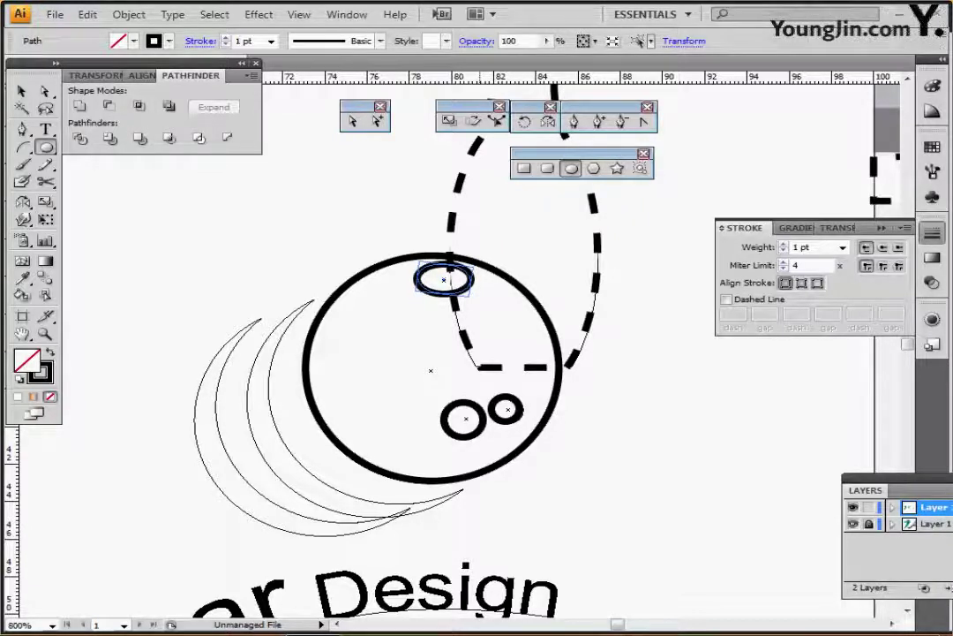
left_click_drag(478, 301, 478, 301)
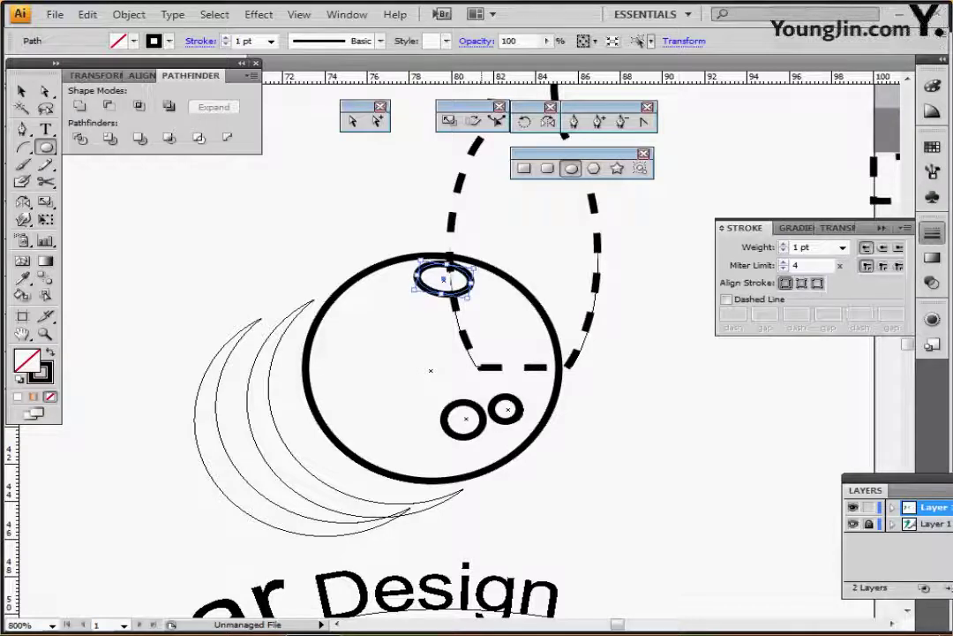
Fill the oval and the two small circles with 30% black and no stroke, and deselect them.
scroll(441, 353, "right", 2)
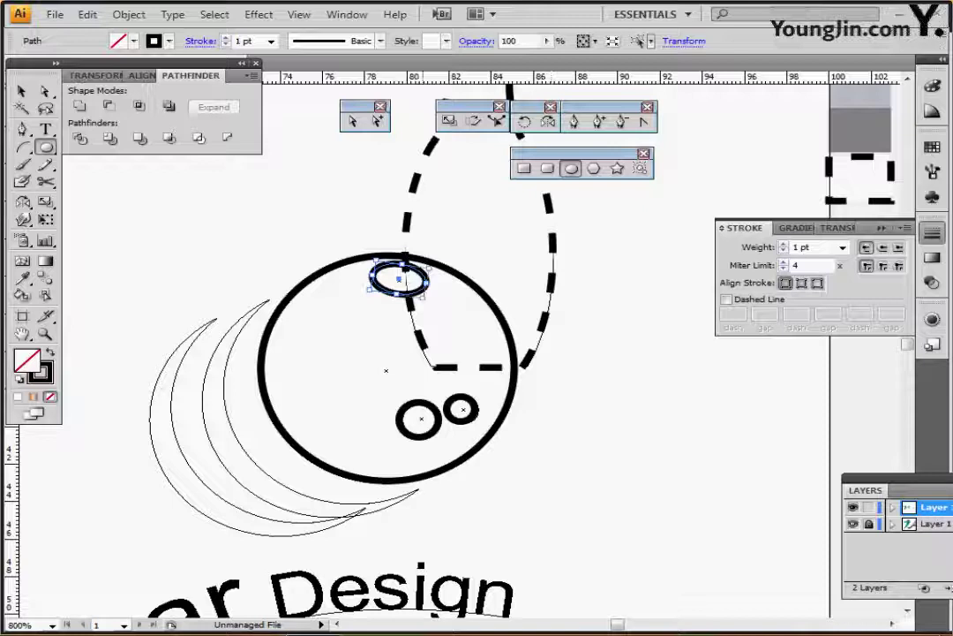
left_click(438, 419, "ctrl+shift")
left_click(474, 411, "ctrl+shift")
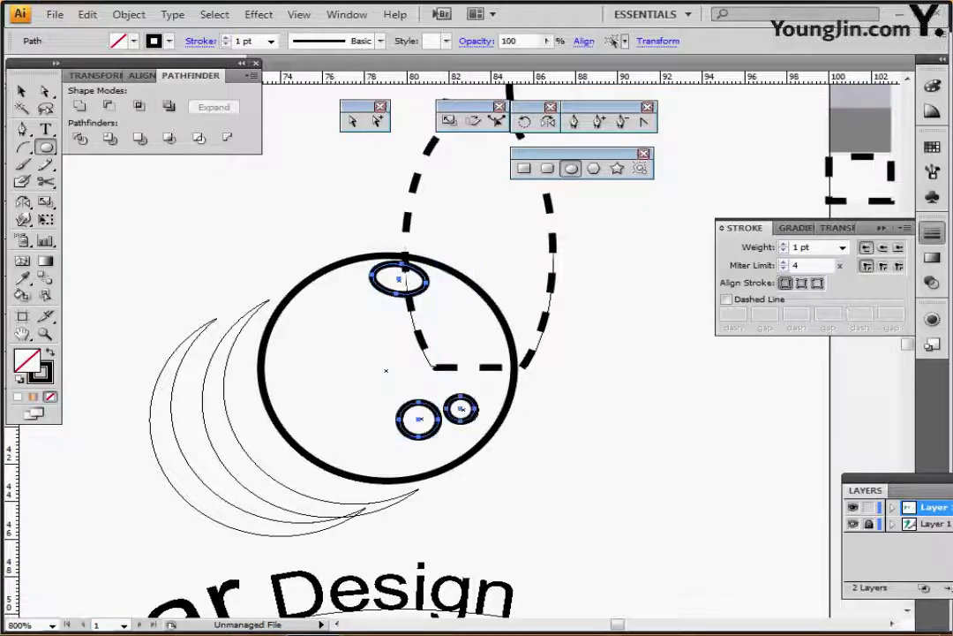
key("shift+x")
key("F6")
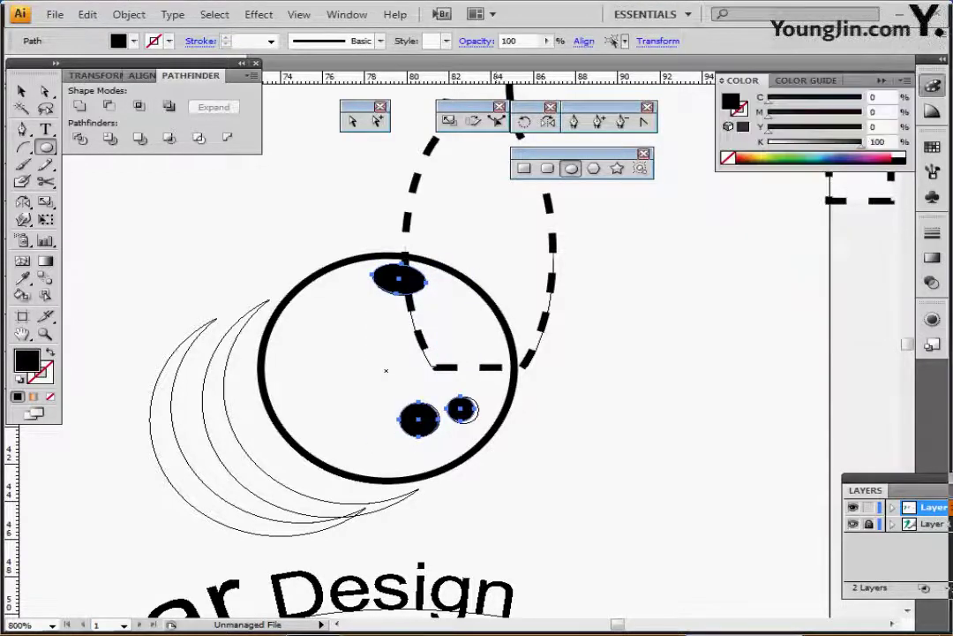
double_click(880, 142)
type("30")
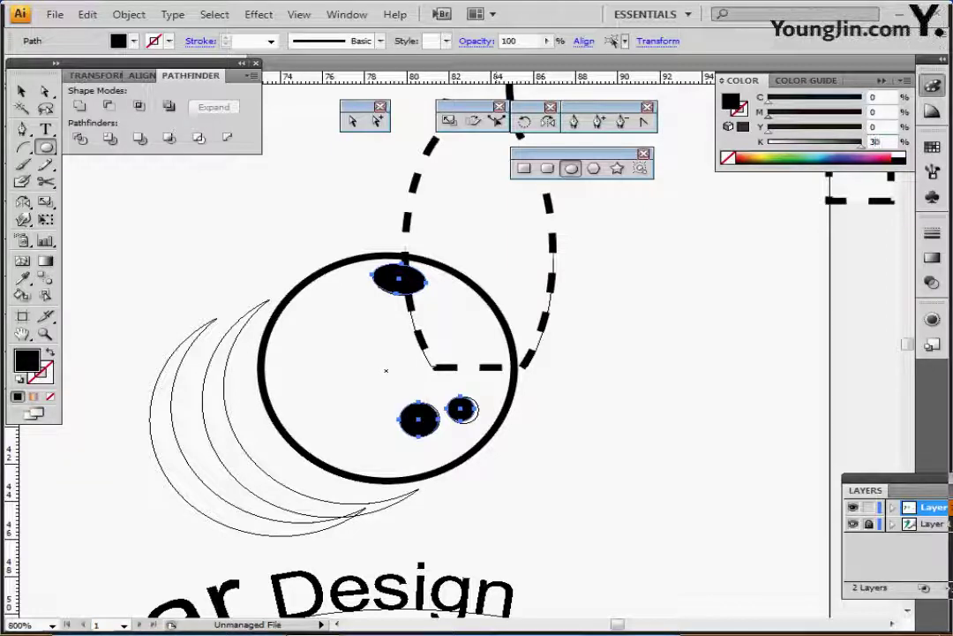
key("Return")
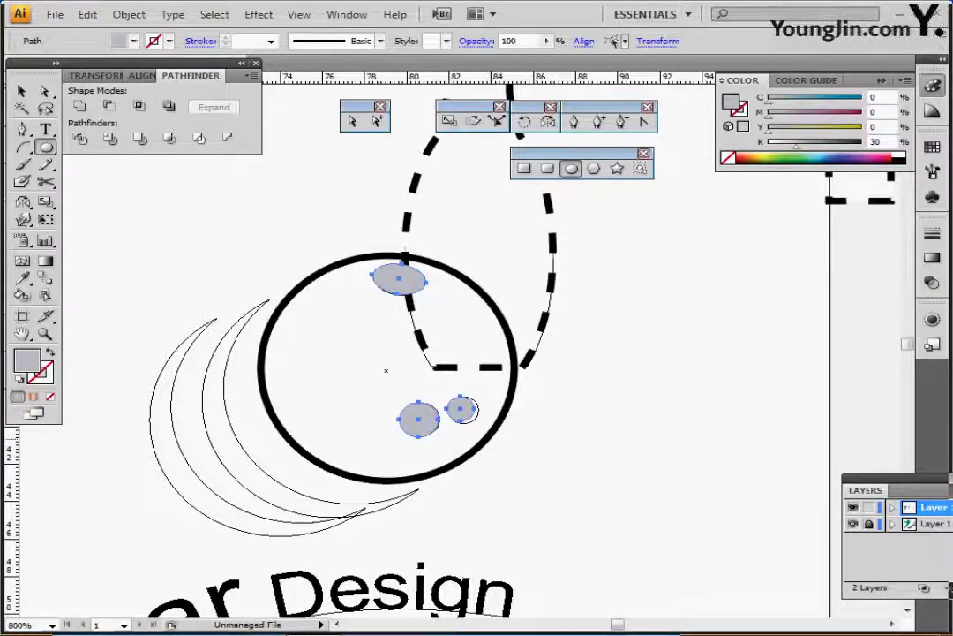
key("ctrl+shift+a")
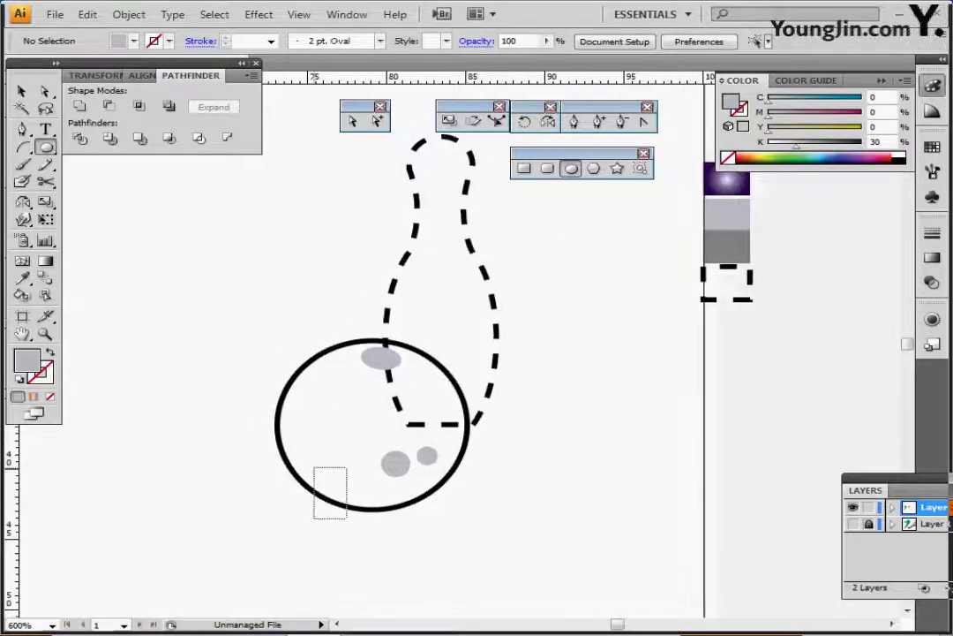
Apply the purple radial gradient swatch to the large ball circle with the Eyedropper.
left_click_drag(314, 468, 347, 518)
key("i")
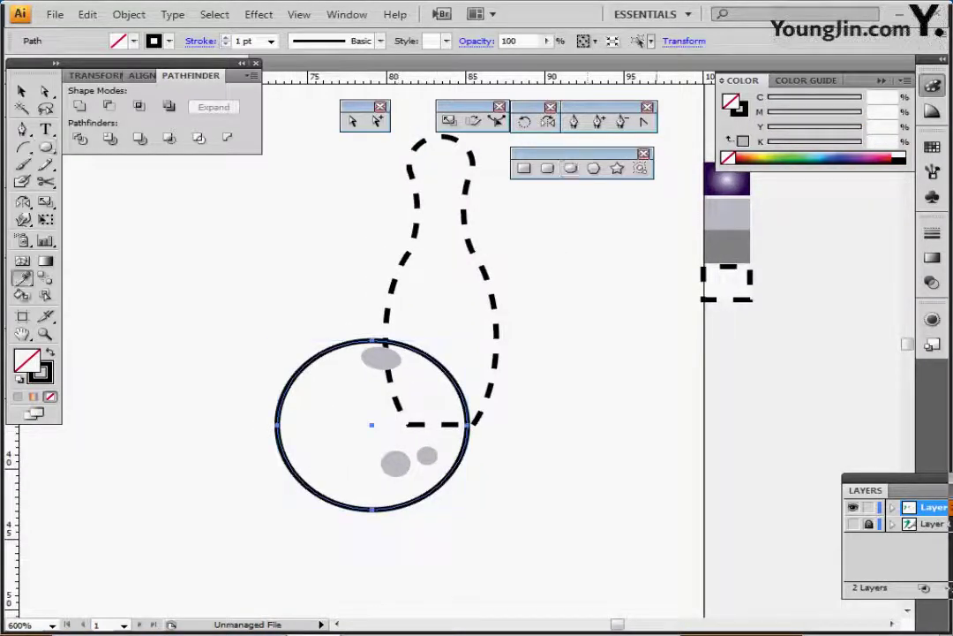
left_click(727, 183)
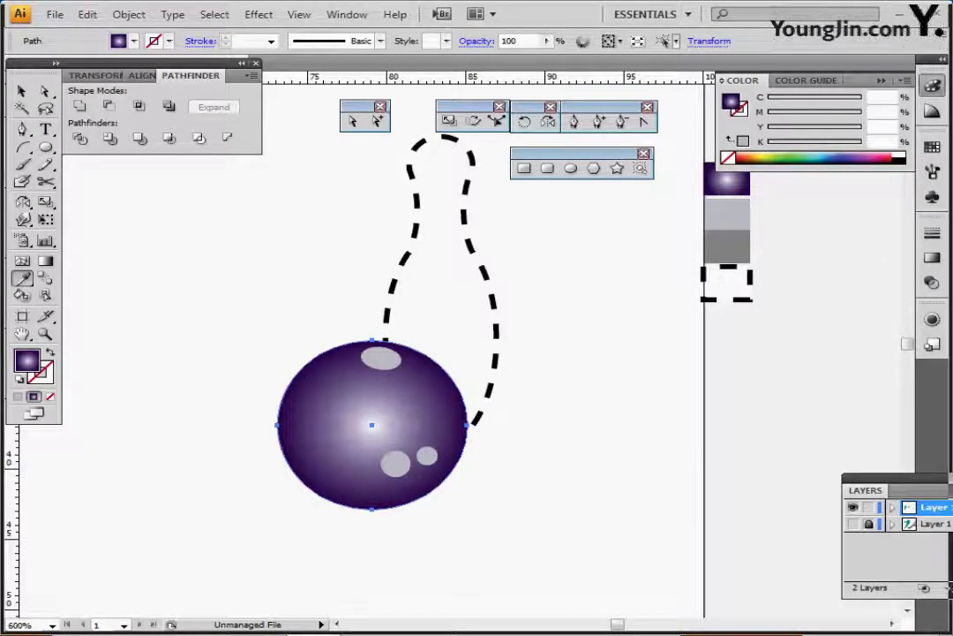
Examine the CMYK values of the dark end stop in the ball's radial gradient.
left_click(932, 258)
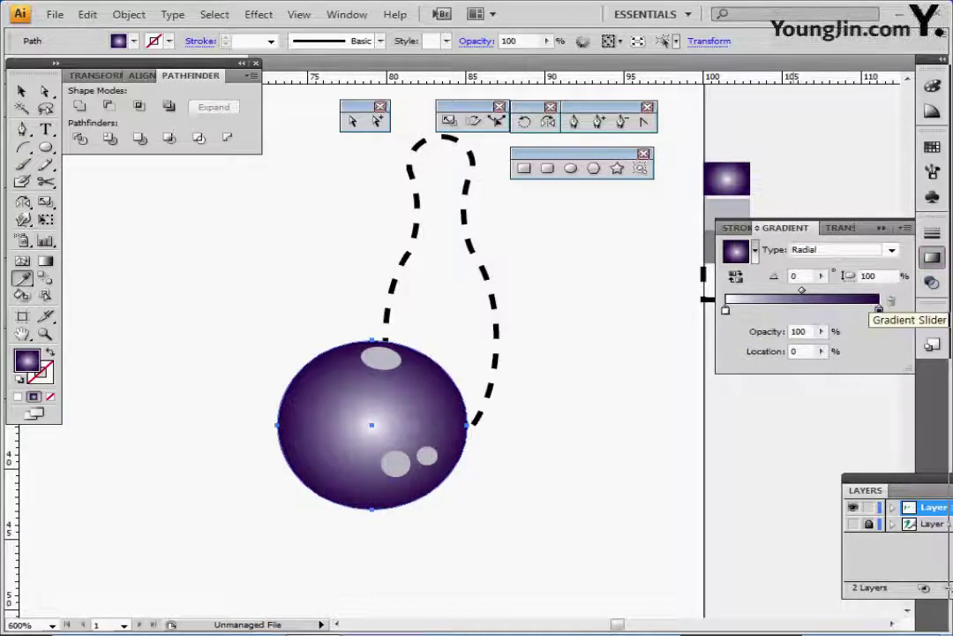
double_click(880, 308)
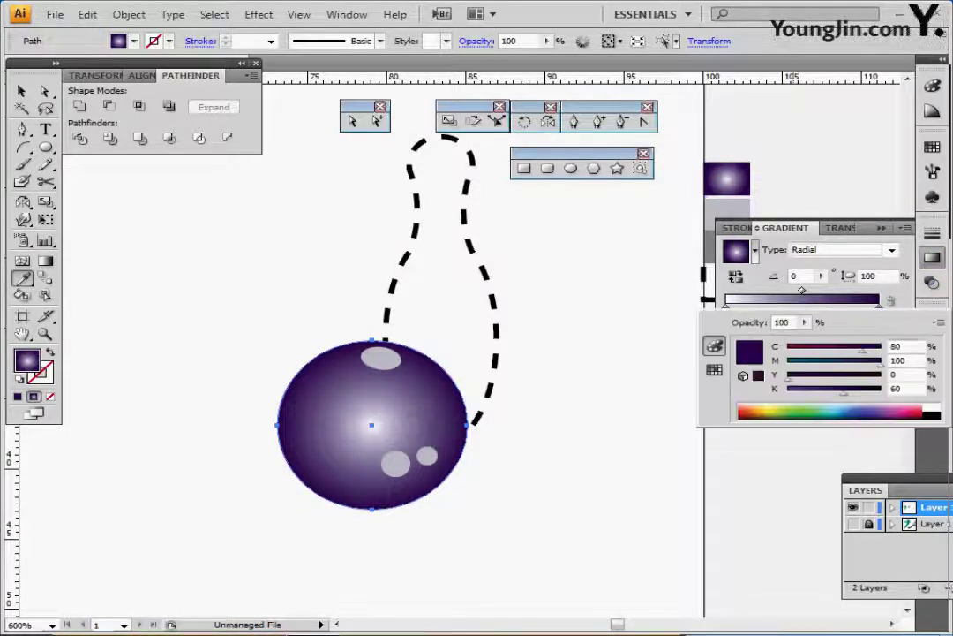
left_click(899, 346)
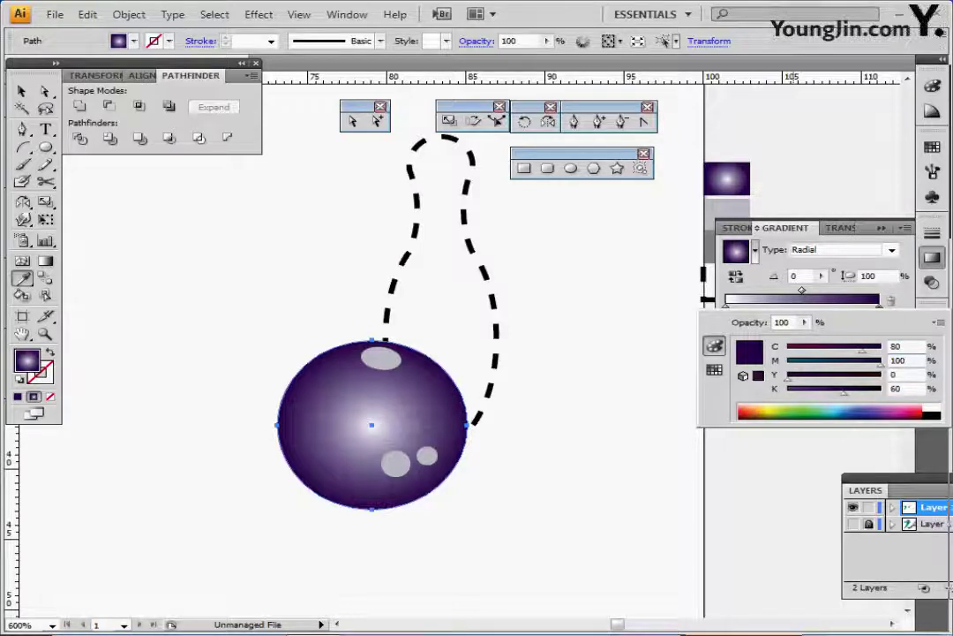
left_click(900, 360)
key("Return")
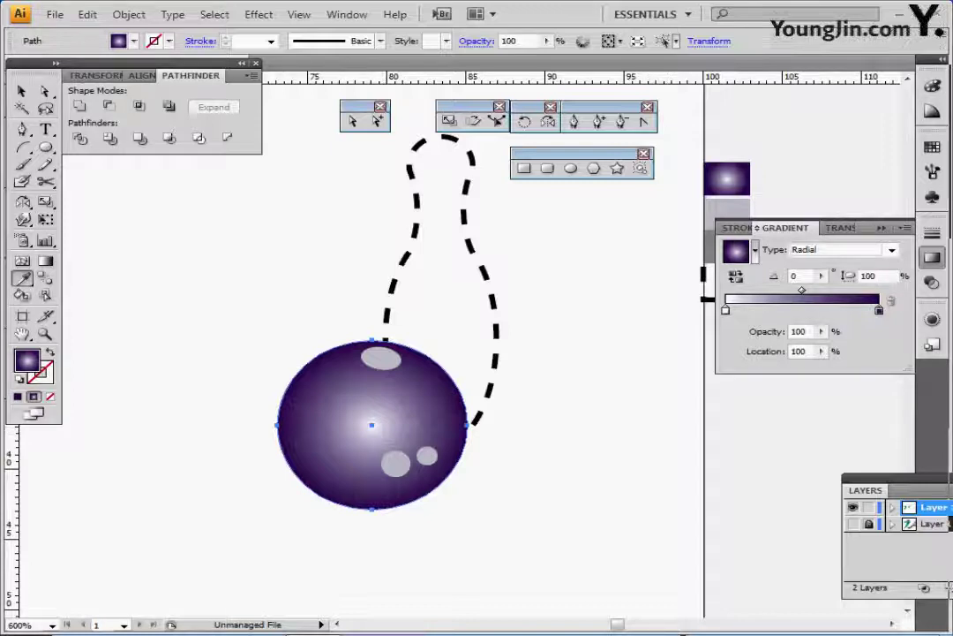
Redirect the ball's radial gradient with the Gradient tool from its upper left towards its lower right at about -49.9°, and deselect the ball.
key("g")
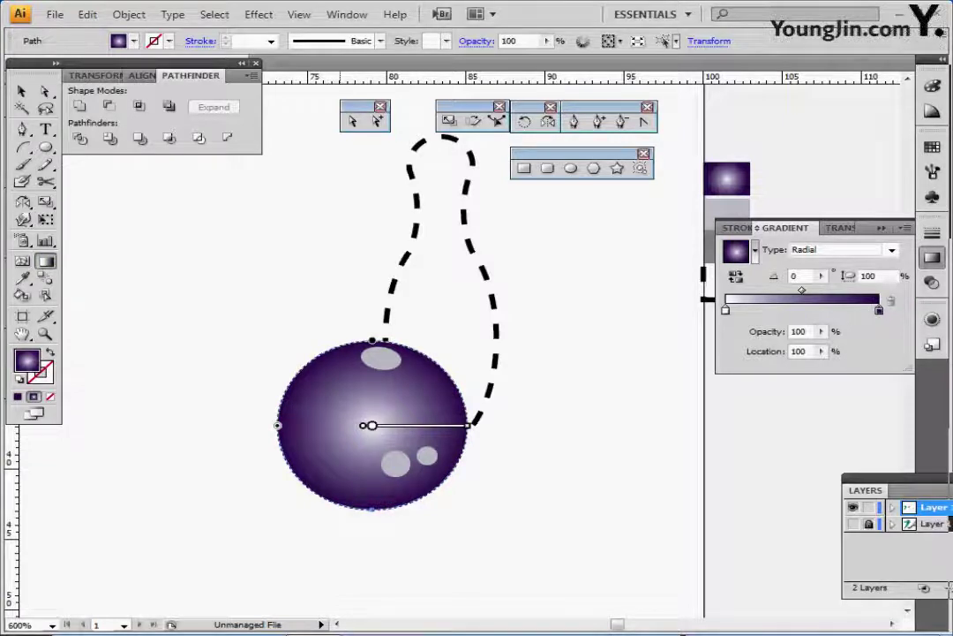
left_click_drag(340, 402, 399, 465)
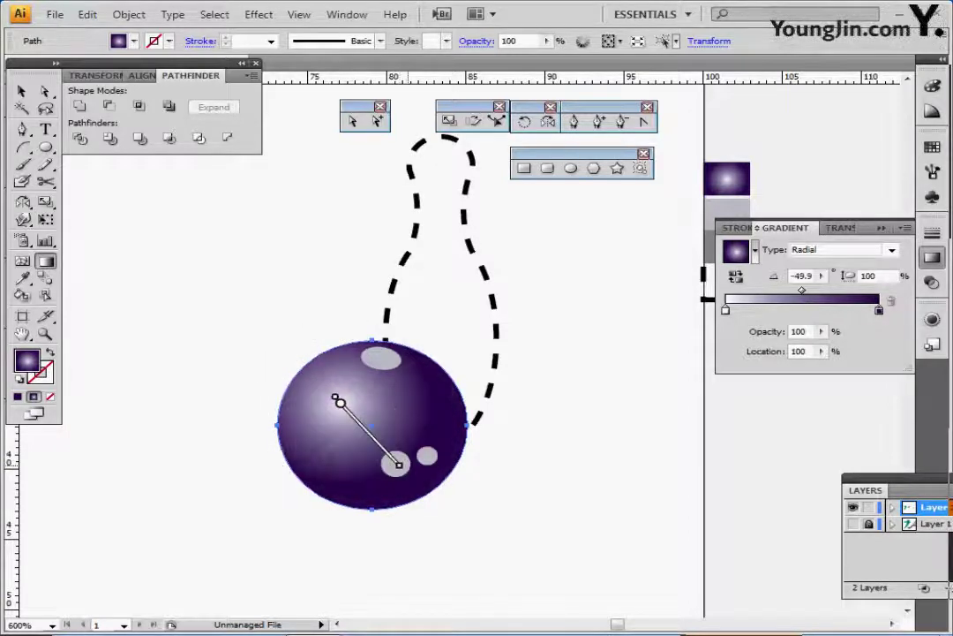
key("ctrl")
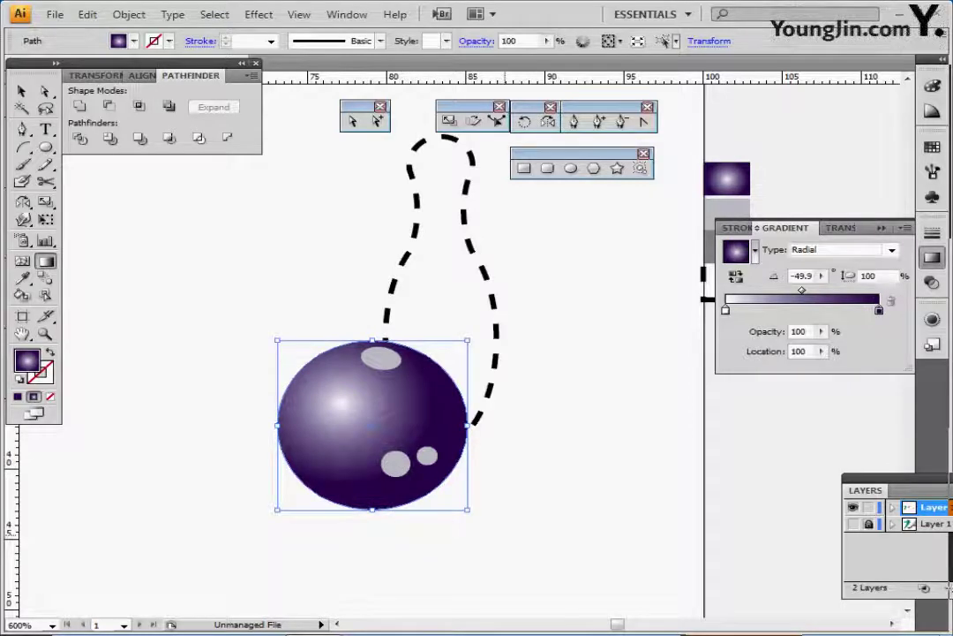
key("ctrl+shift+a")
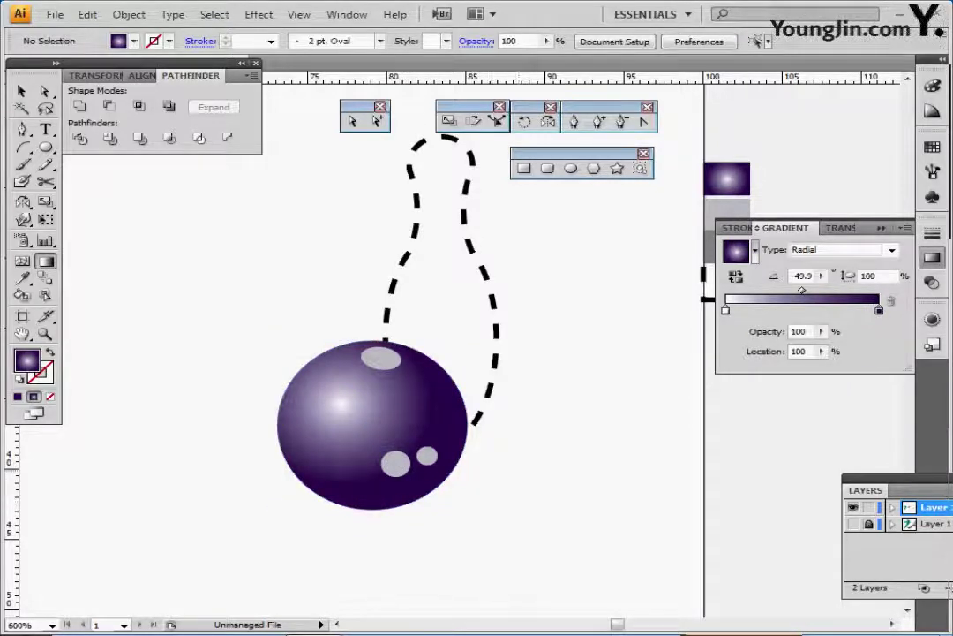
key("ctrl+minus")
left_click_drag(477, 432, 480, 491)
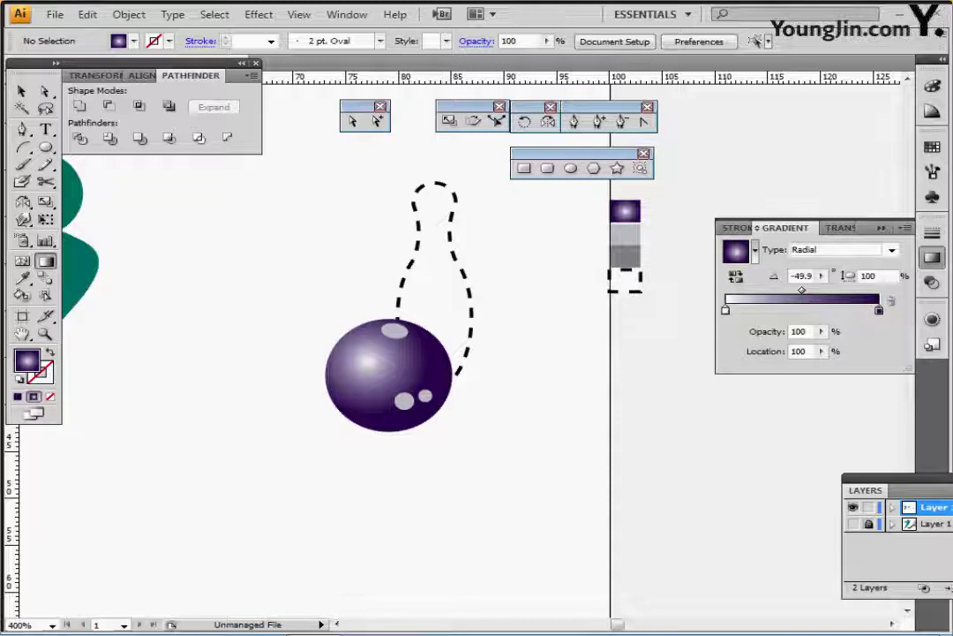
Draw a roughly ball-sized circle with default white fill and black stroke at the ball's lower left, and copy it slightly up and right.
key("d")
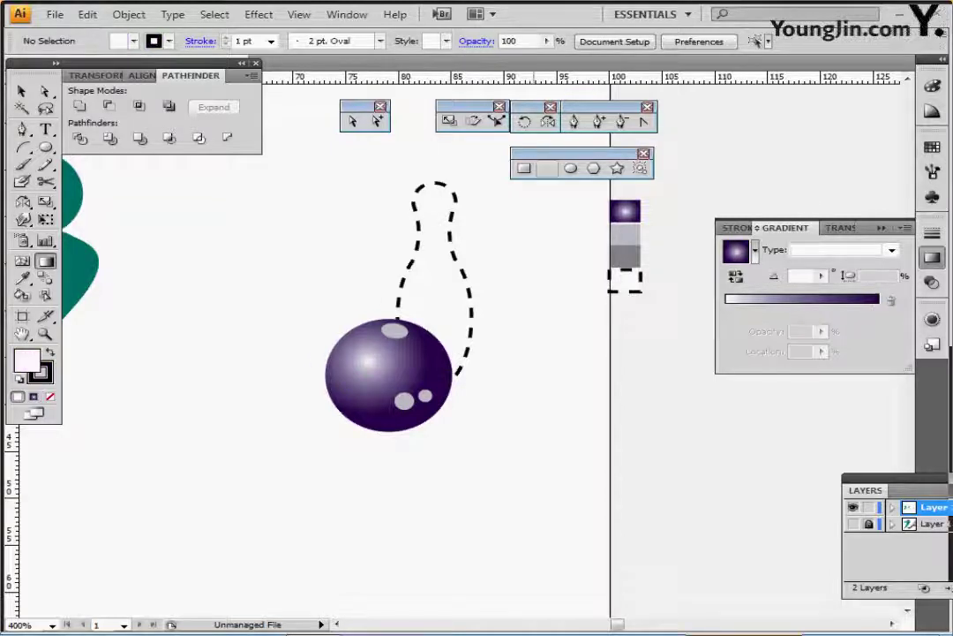
left_click(571, 168)
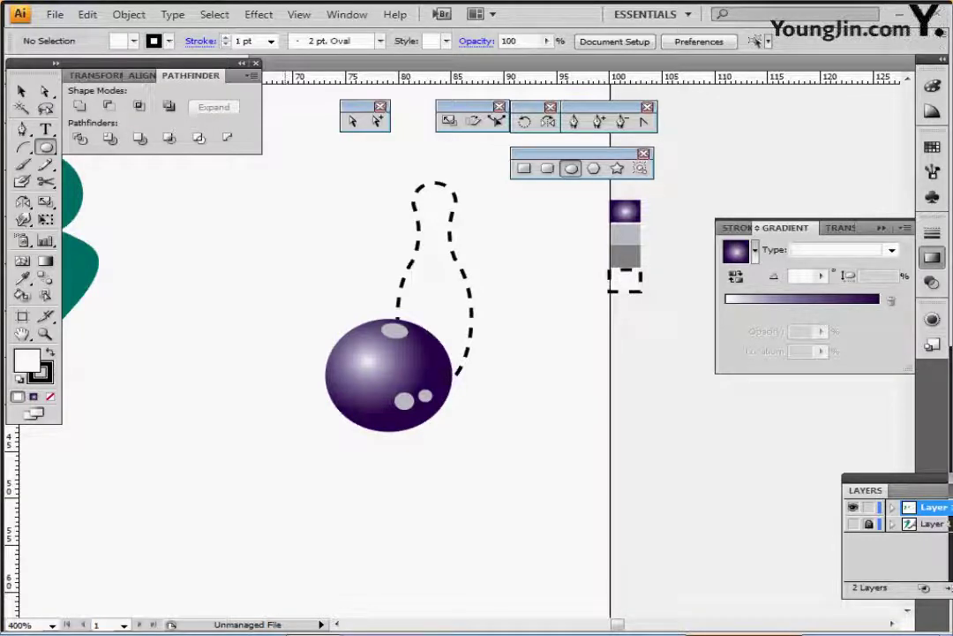
left_click_drag(213, 325, 339, 464)
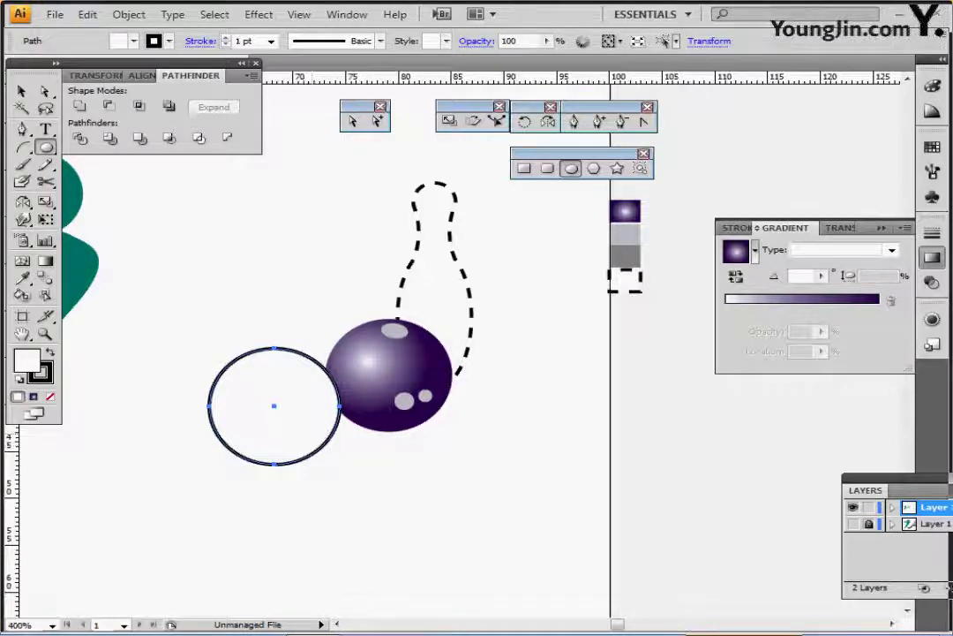
key("ctrl")
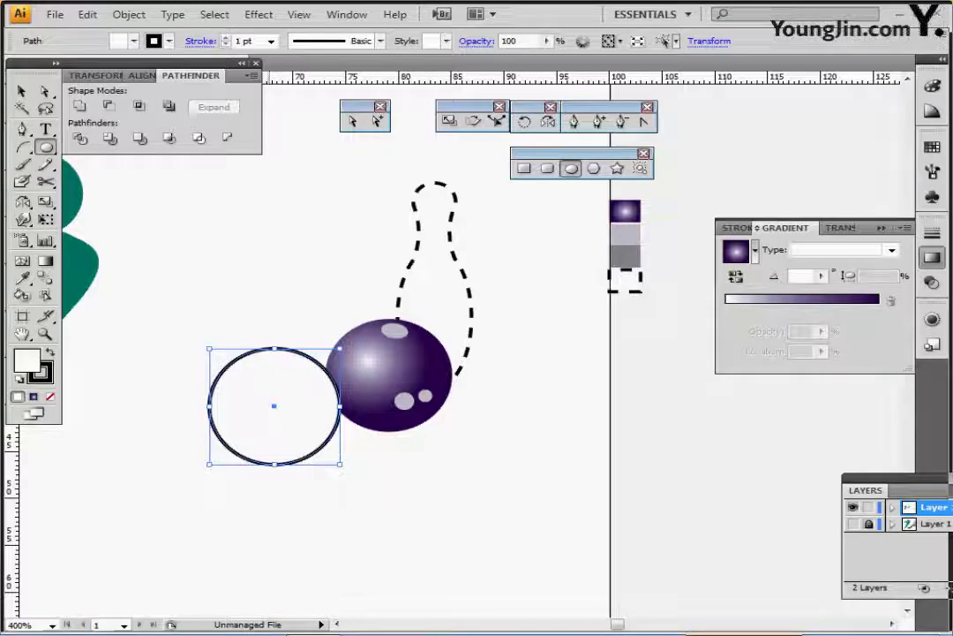
left_click_drag(274, 406, 282, 398)
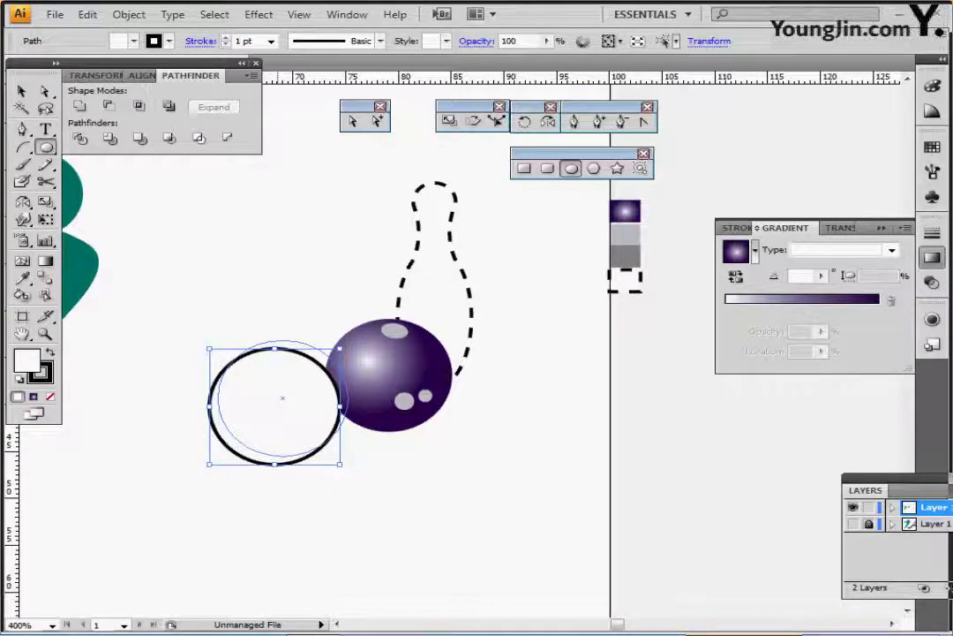
left_click_drag(283, 399, 282, 398)
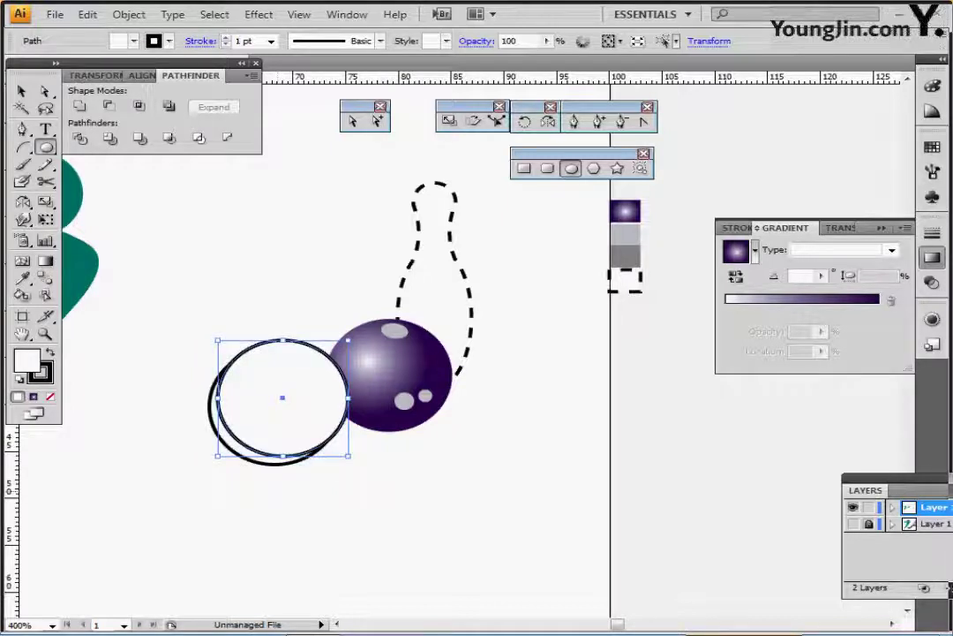
Subtract the front circle from the one behind it to leave a crescent, and remove the crescent's stroke.
left_click_drag(207, 489, 261, 400)
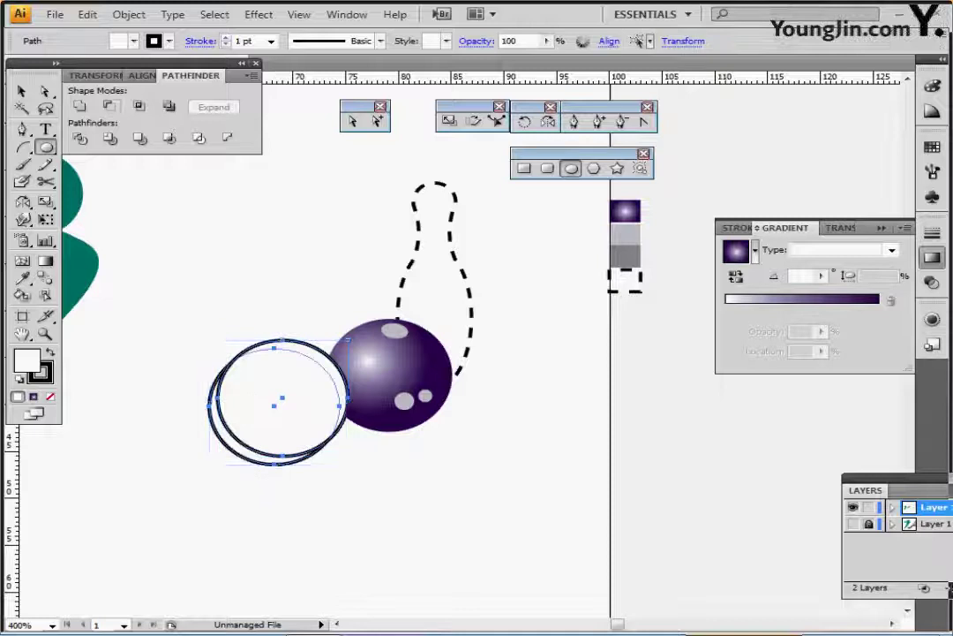
left_click(109, 105)
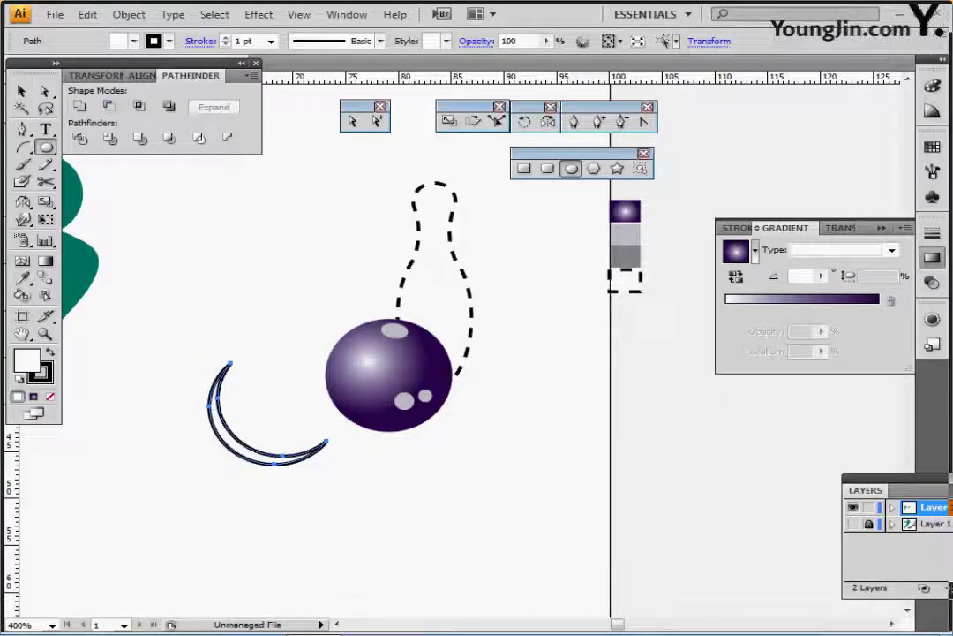
key("x")
key("slash")
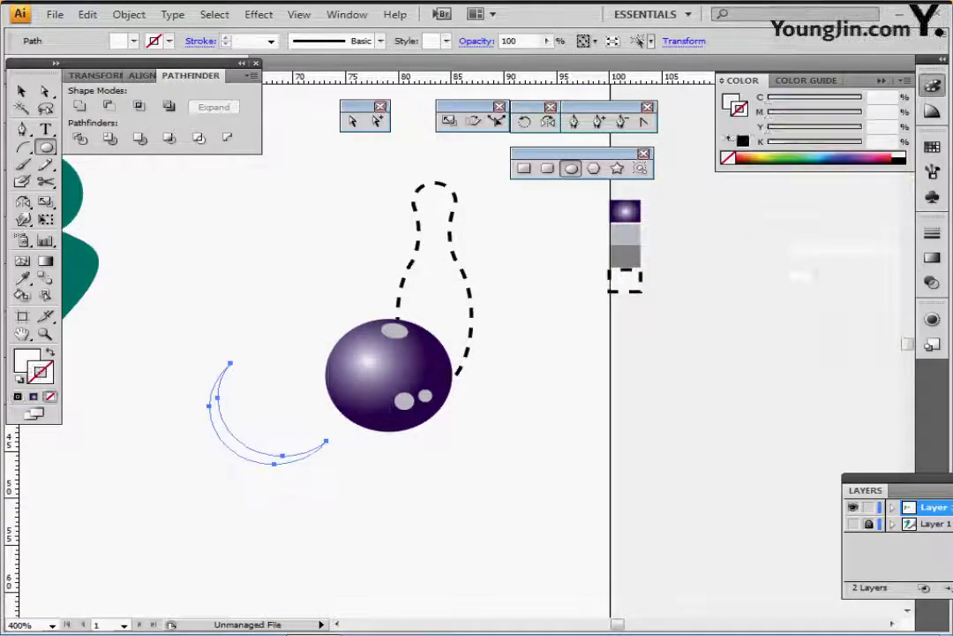
key("x")
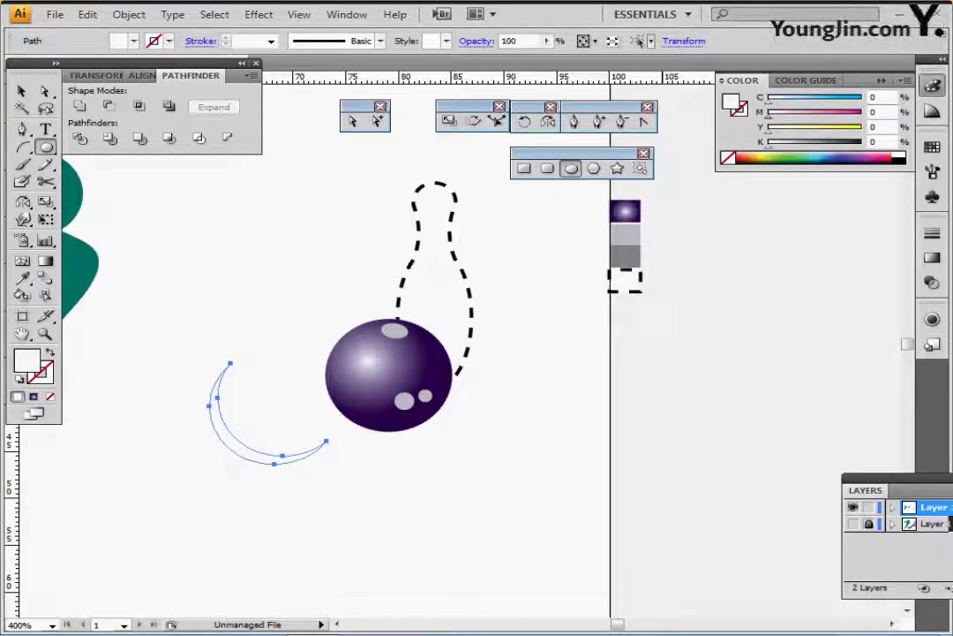
Fill the crescent with 30% black (K 30) and deselect it.
double_click(877, 141)
type("30")
key("Return")
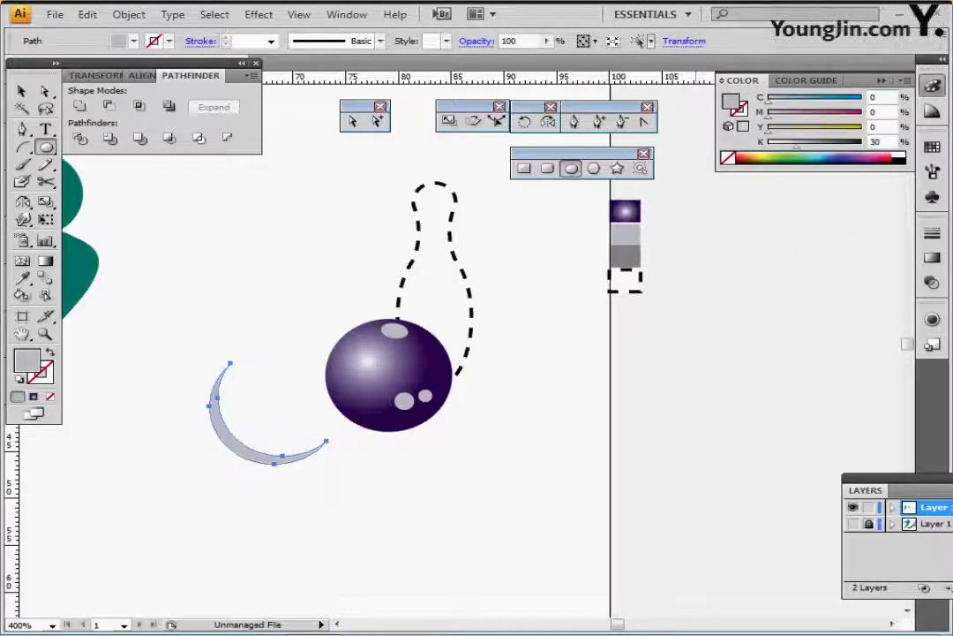
left_click(304, 410, "ctrl")
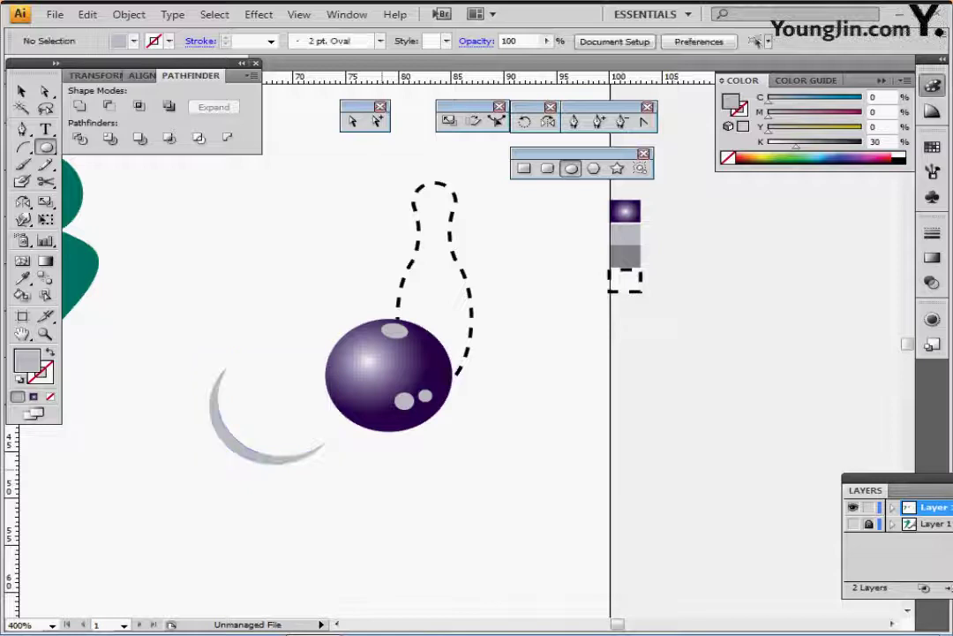
Copy the crescent slightly up and to the right, and fill the copy with 60% black (K 60).
left_click(232, 439, "ctrl")
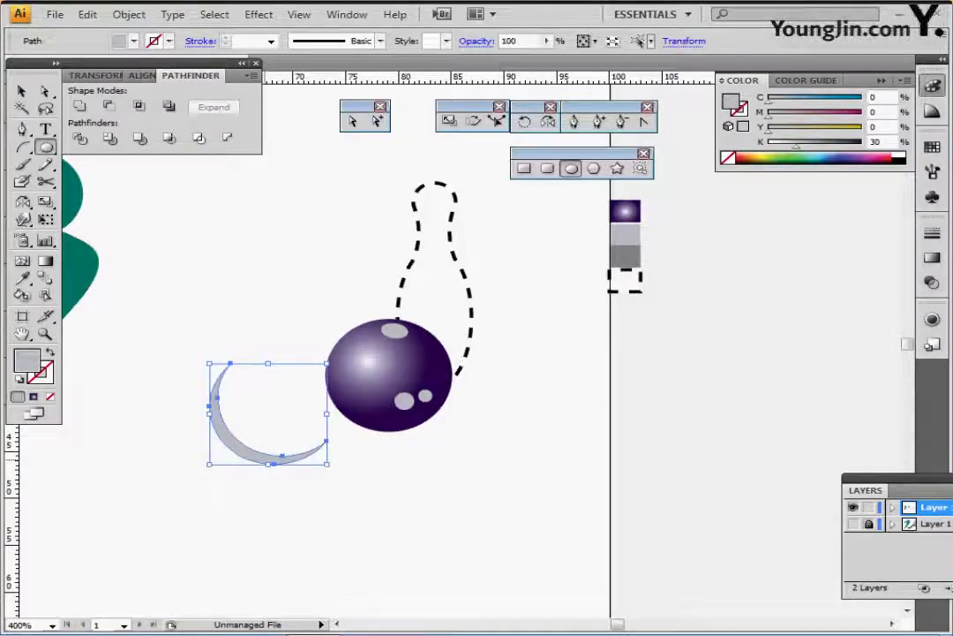
left_click_drag(232, 440, 254, 423)
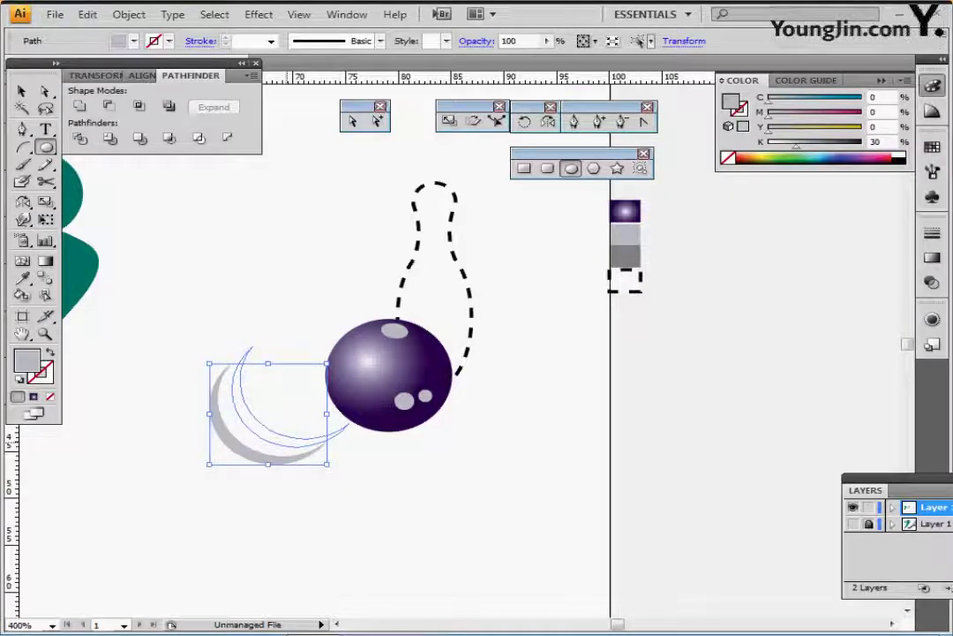
left_click_drag(252, 419, 253, 419)
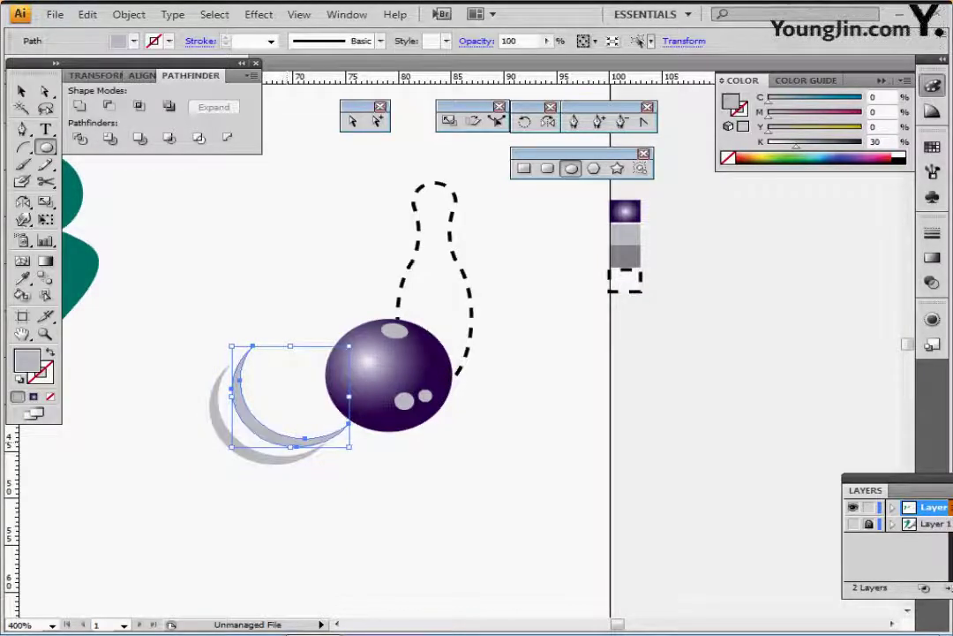
double_click(876, 141)
type("60")
key("Return")
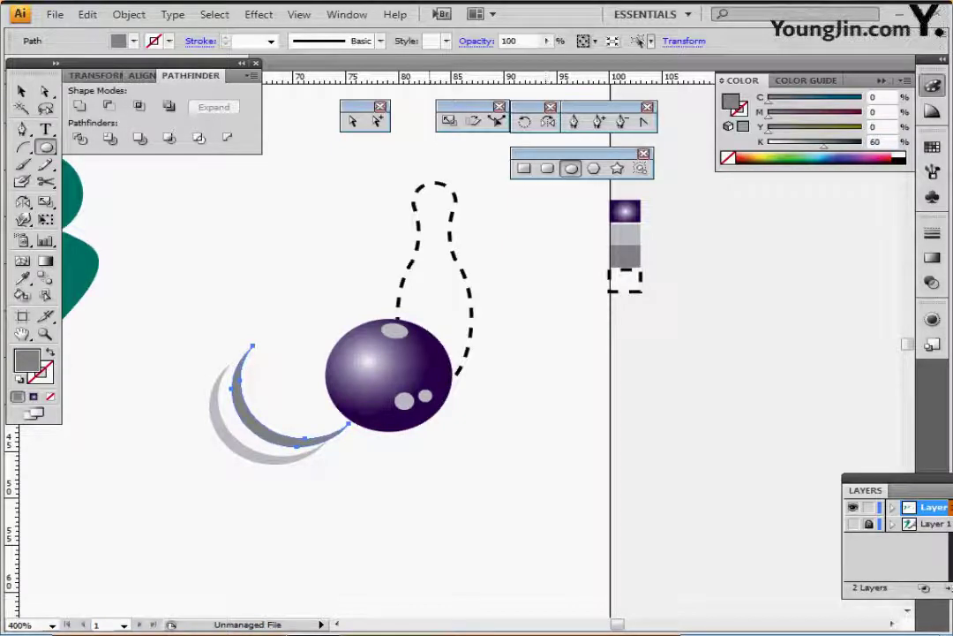
Move both crescents against the ball's lower-left edge, rotate them slightly clockwise, adjust their position, and deselect them.
left_click(214, 324, "ctrl")
left_click_drag(214, 325, 315, 411)
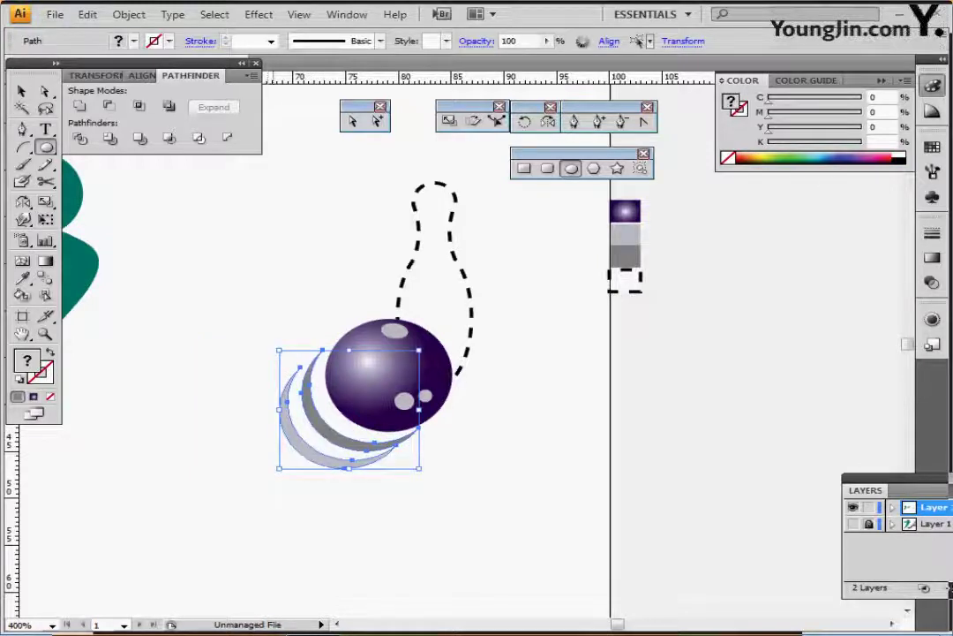
left_click_drag(277, 347, 283, 341)
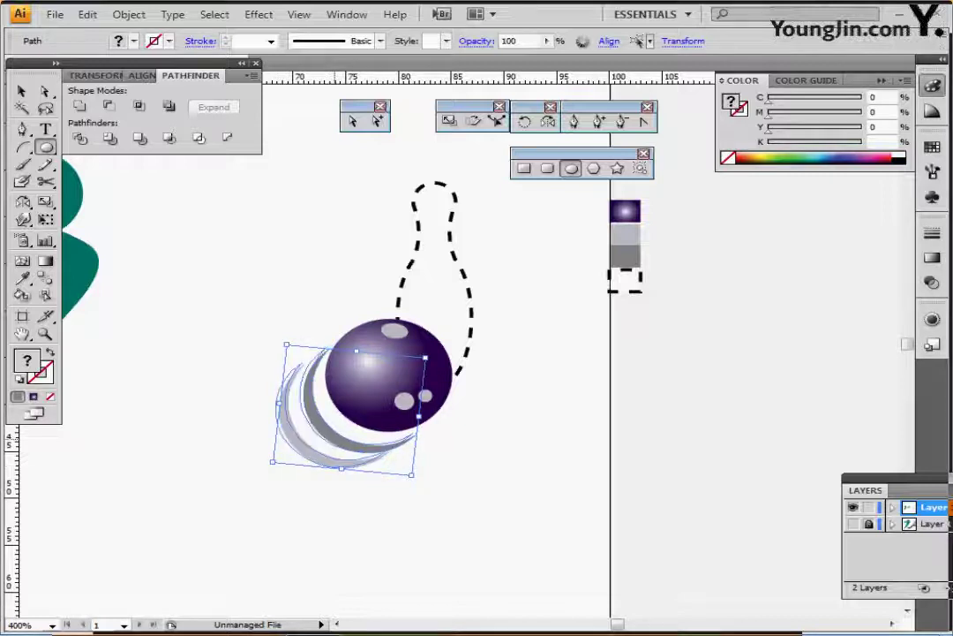
left_click_drag(316, 411, 310, 407)
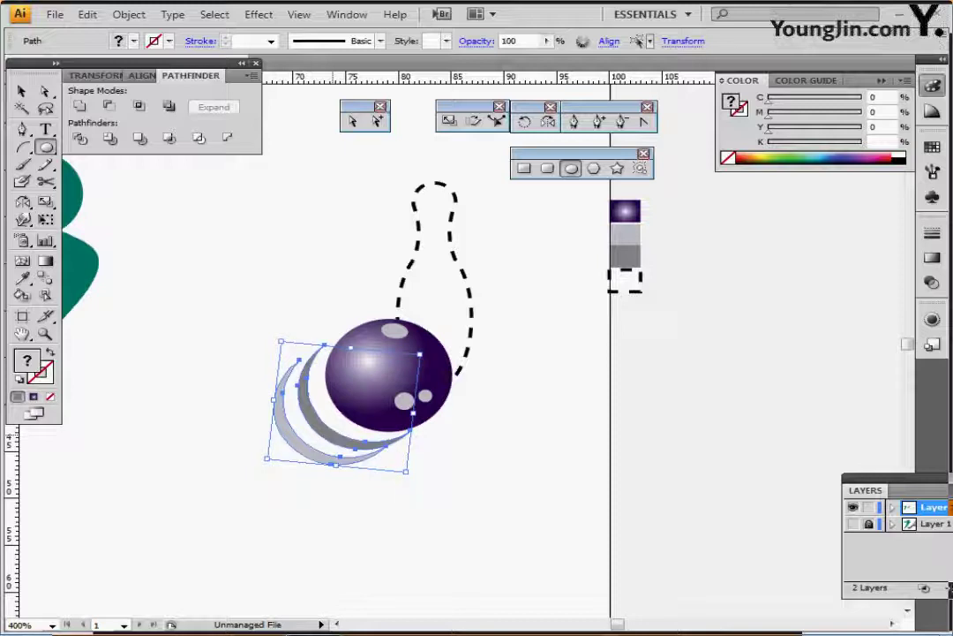
key("ctrl+shift+a")
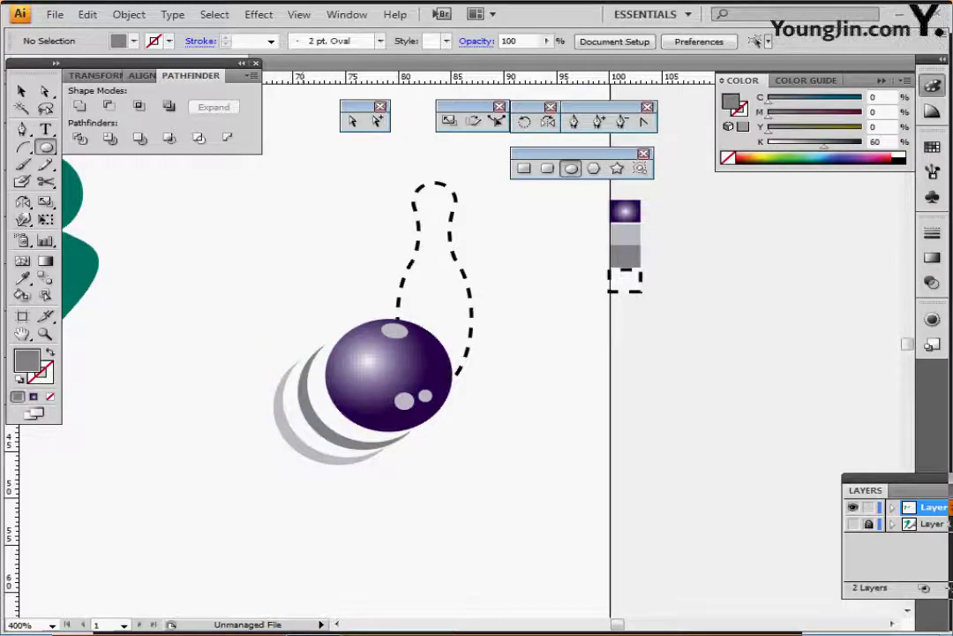
Trace the template's wavy text baseline with a three-point Pen curve, and swap its fill and stroke so it has no fill.
key("ctrl+minus")
key("ctrl+minus")
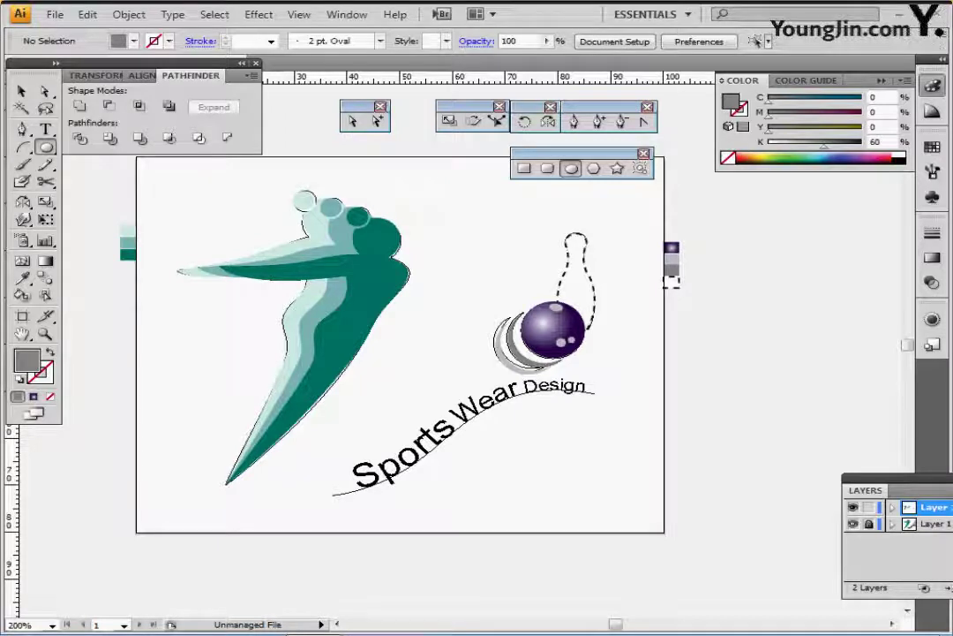
key("p")
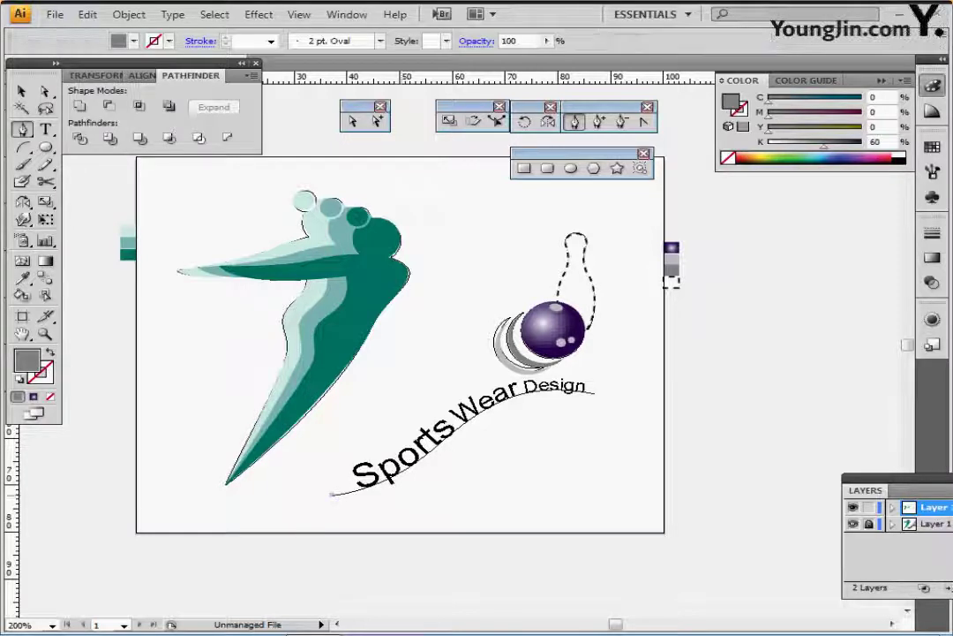
left_click(332, 495)
left_click_drag(458, 428, 518, 369)
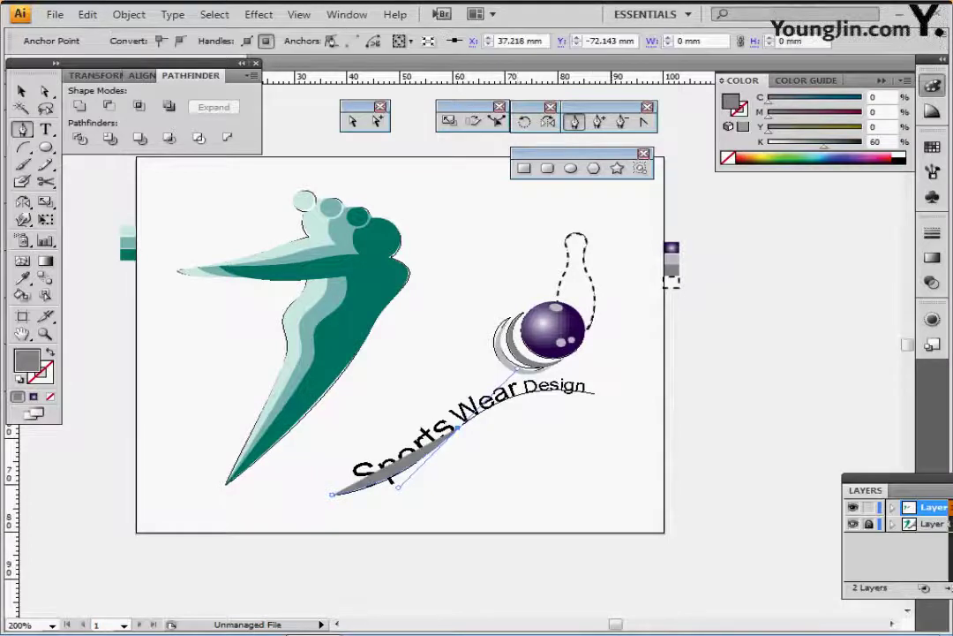
left_click(597, 394)
key("ctrl+z")
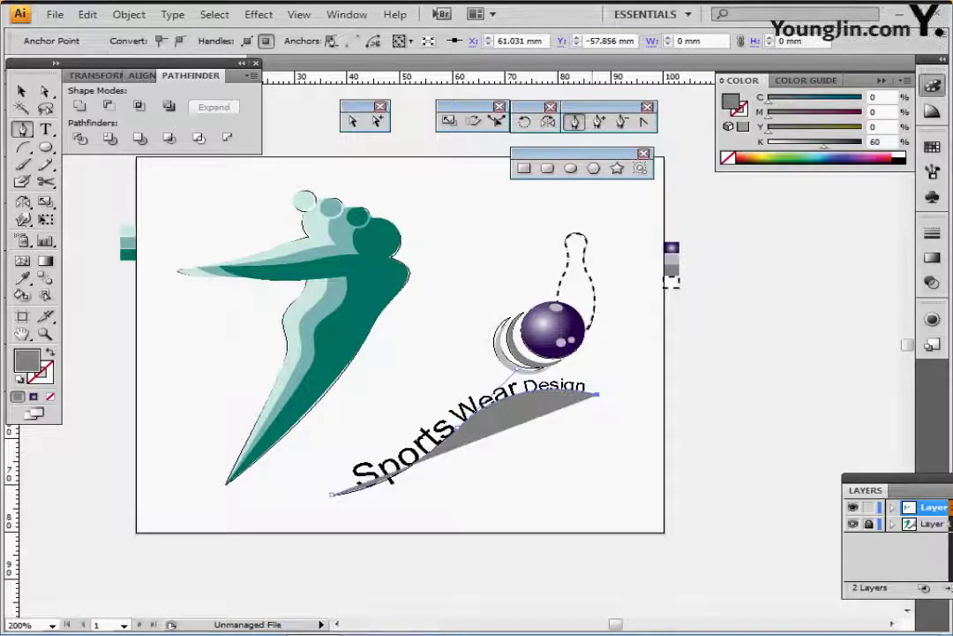
left_click(599, 394, "ctrl")
key("shift+x")
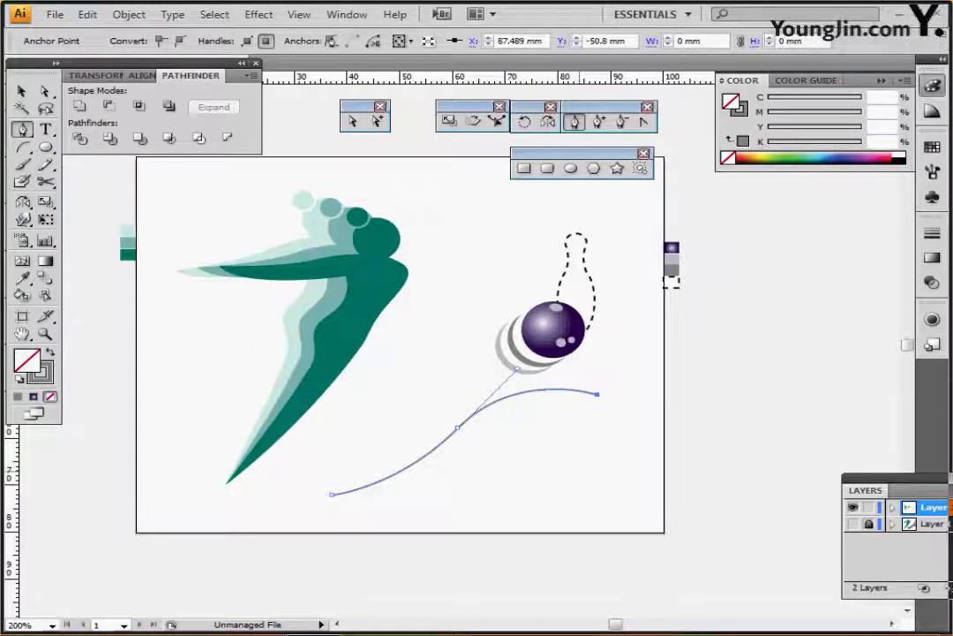
Convert the wavy curve into a type path with the Type on a Path tool, starting near its lower-left end, leaving it empty.
left_click_drag(45, 129, 133, 167)
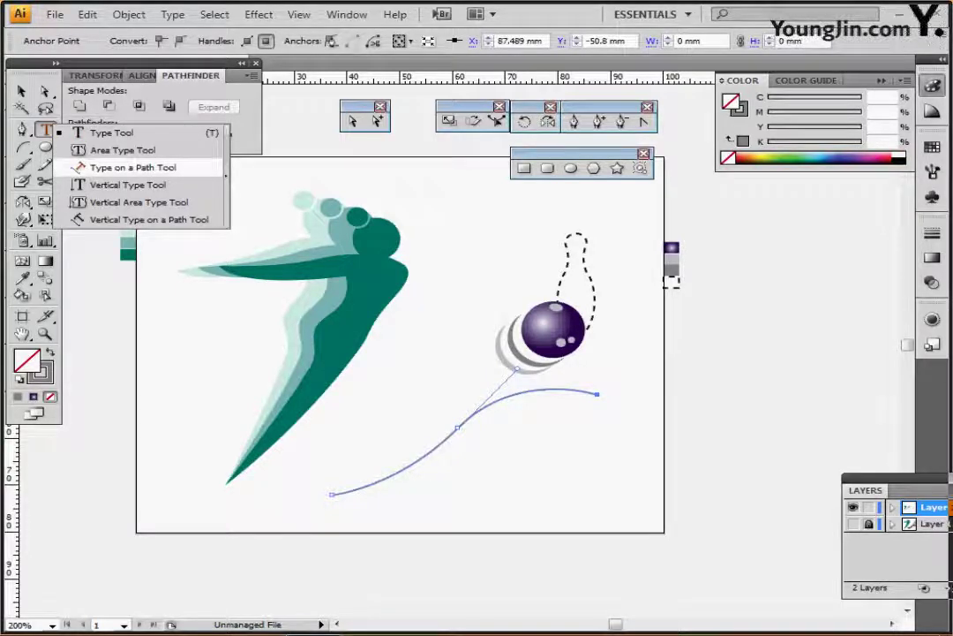
left_click(132, 166)
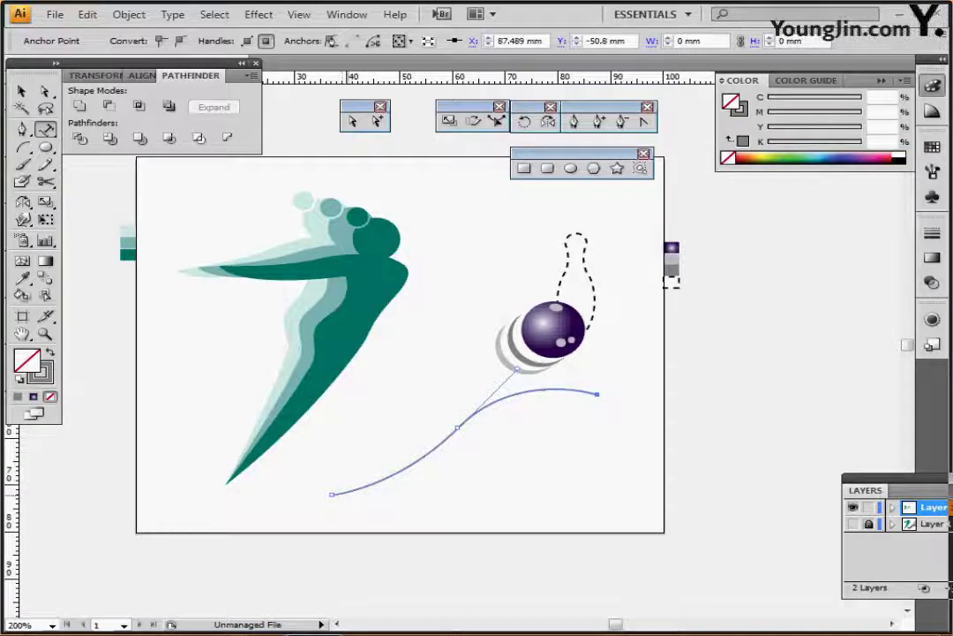
left_click(346, 488)
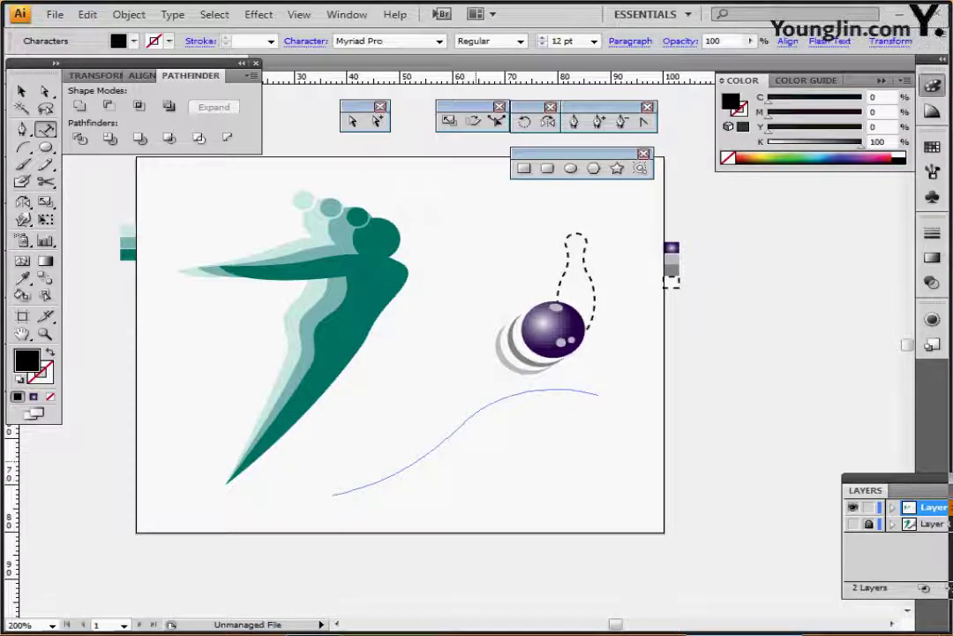
key("ctrl+shift+a")
Copy the "Sports Wear Design" text lying outside the artboard, and delete the original.
left_click_drag(618, 424, 405, 437)
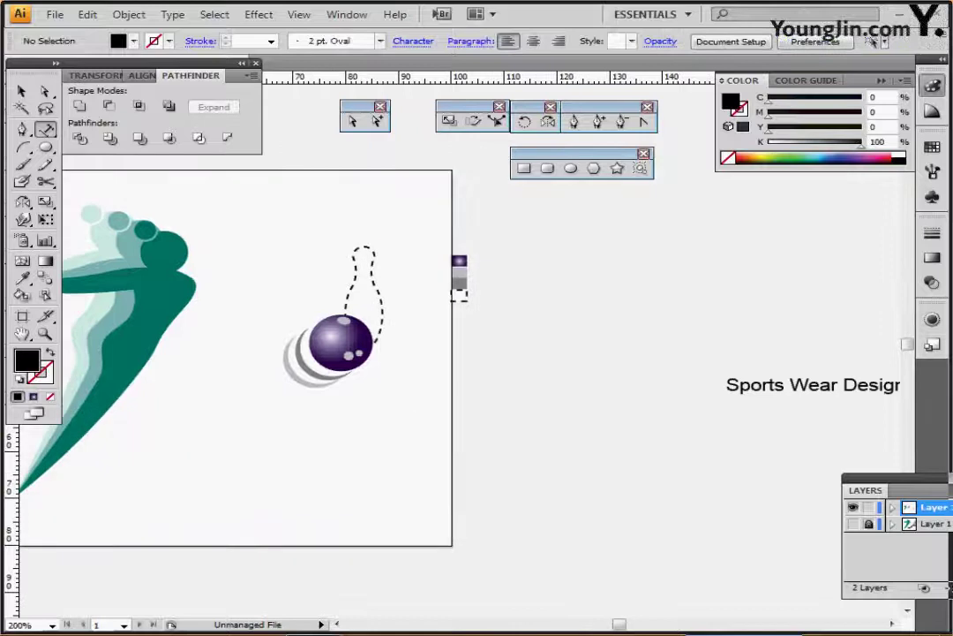
left_click(737, 386, "ctrl")
left_click(738, 385)
key("ctrl+a")
key("ctrl+c")
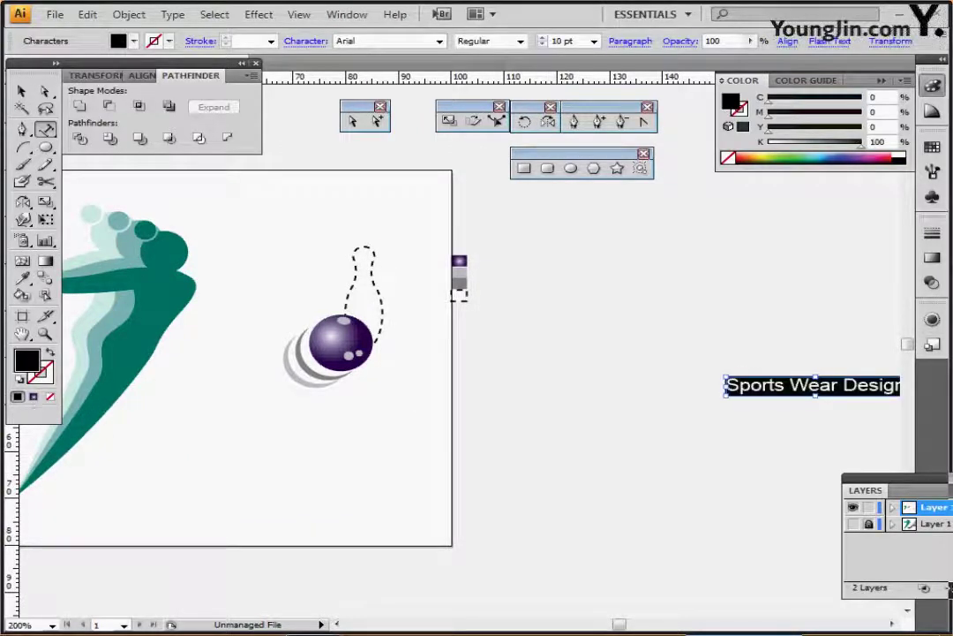
key("BackSpace")
key("ctrl+shift+a")
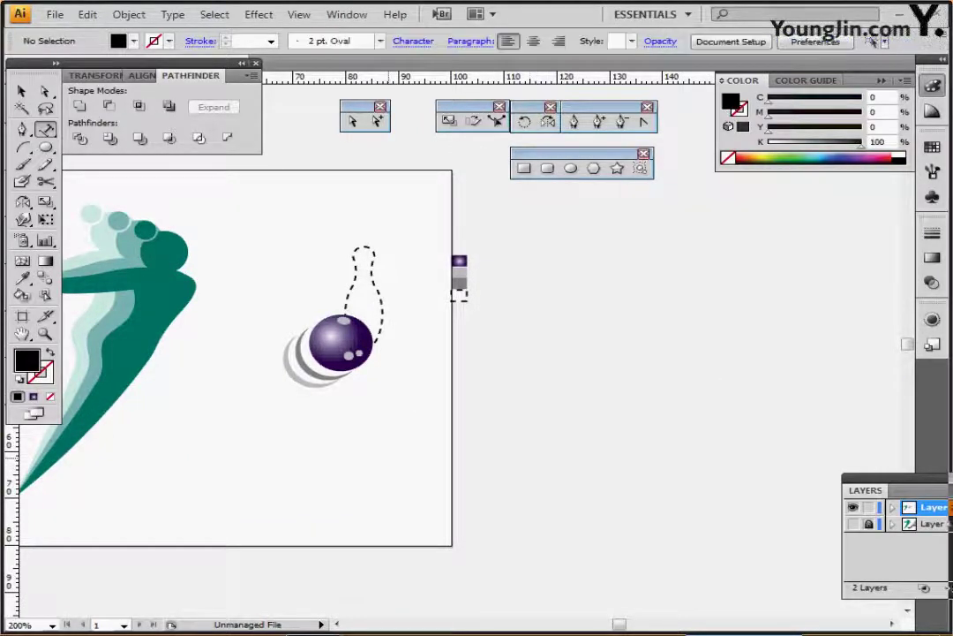
Paste the copied "Sports Wear Design" text onto the wavy type path near its lower-left start.
left_click_drag(239, 526, 442, 492)
left_click(382, 457, "ctrl")
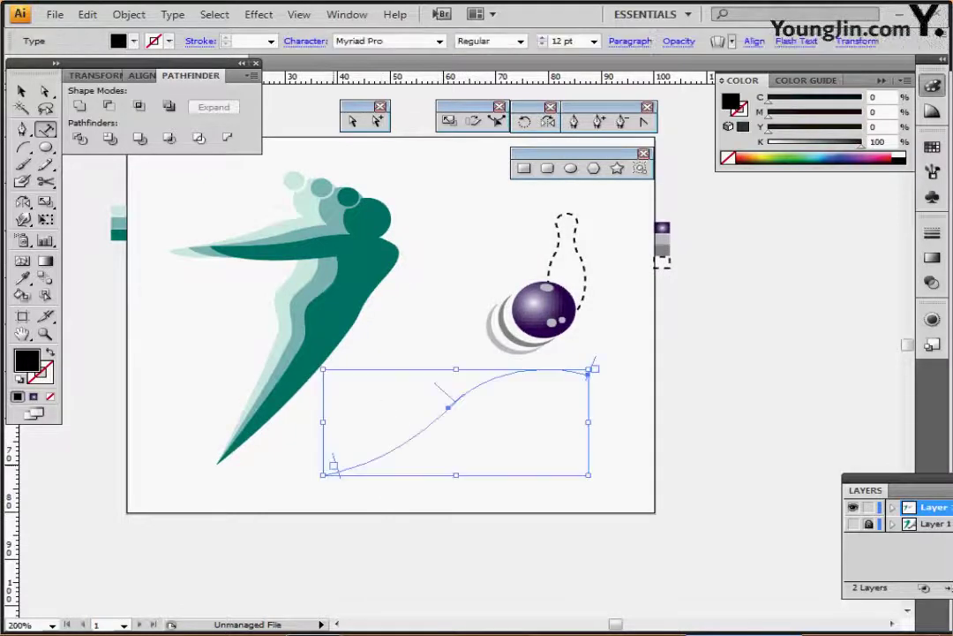
left_click(334, 462)
key("ctrl+v")
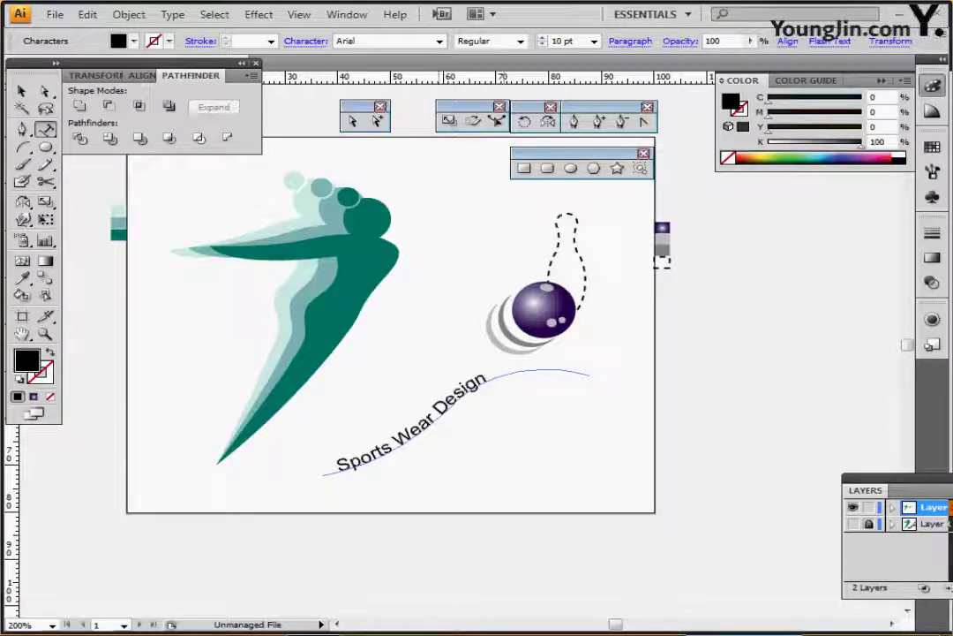
Set the font size of the word "Wear" in the path text to 15 pt.
left_click_drag(396, 438, 429, 423)
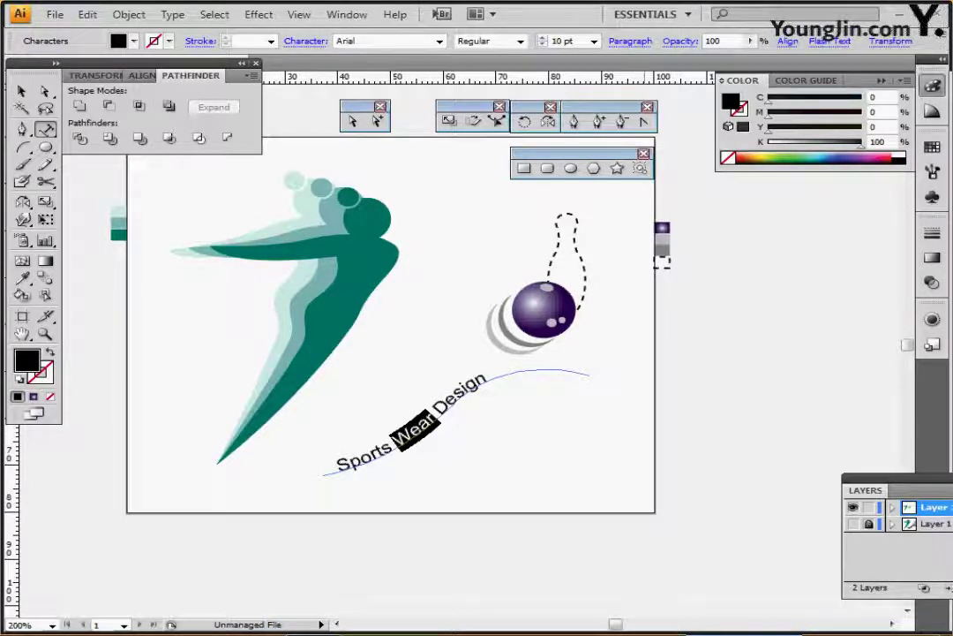
left_click(562, 42)
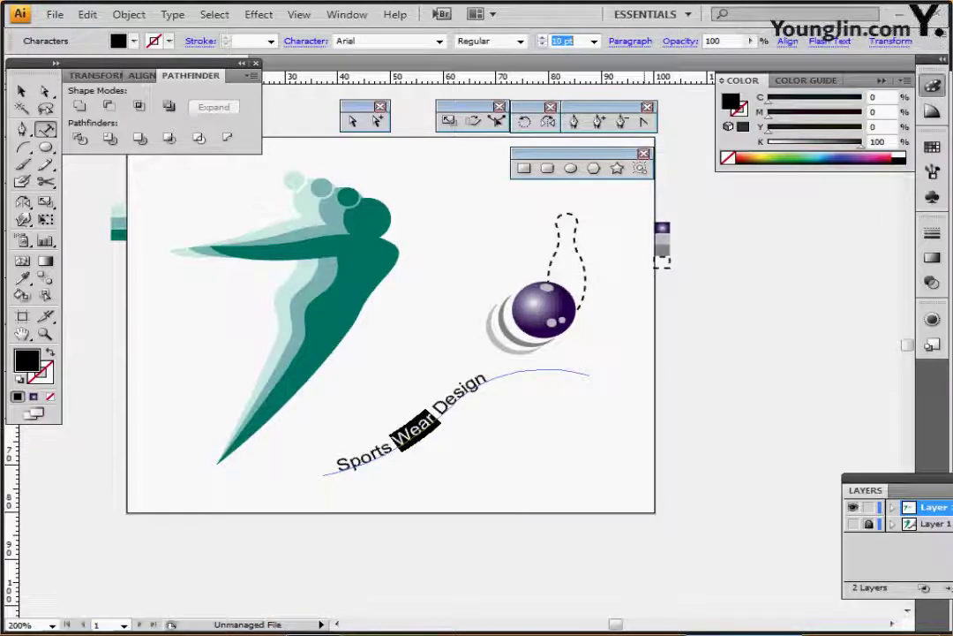
type("15")
key("Return")
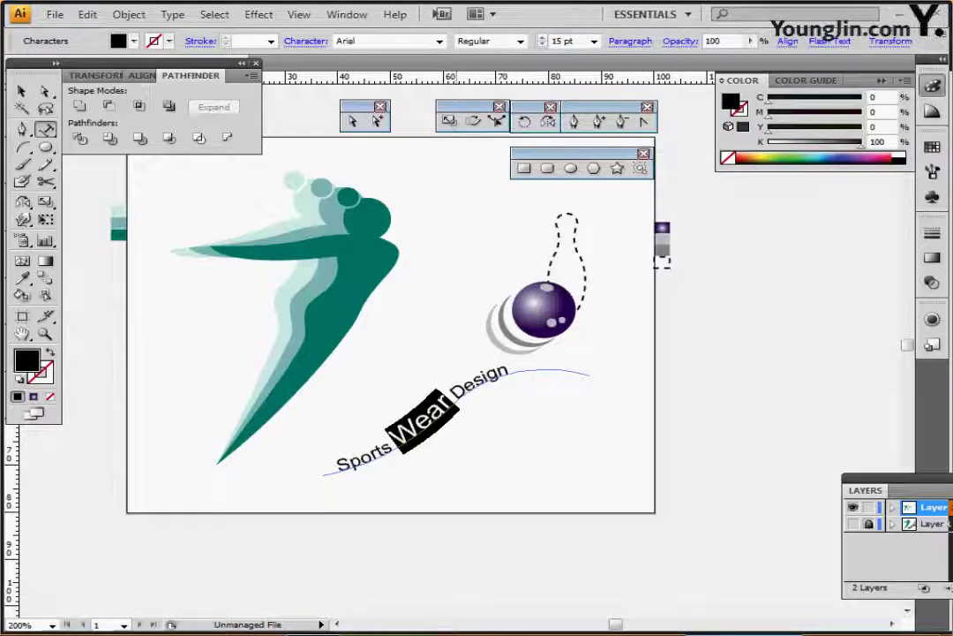
Try a font size of 20 pt on the word "Design", and undo the size changes of both "Design" and "Wear".
left_click_drag(457, 396, 514, 370)
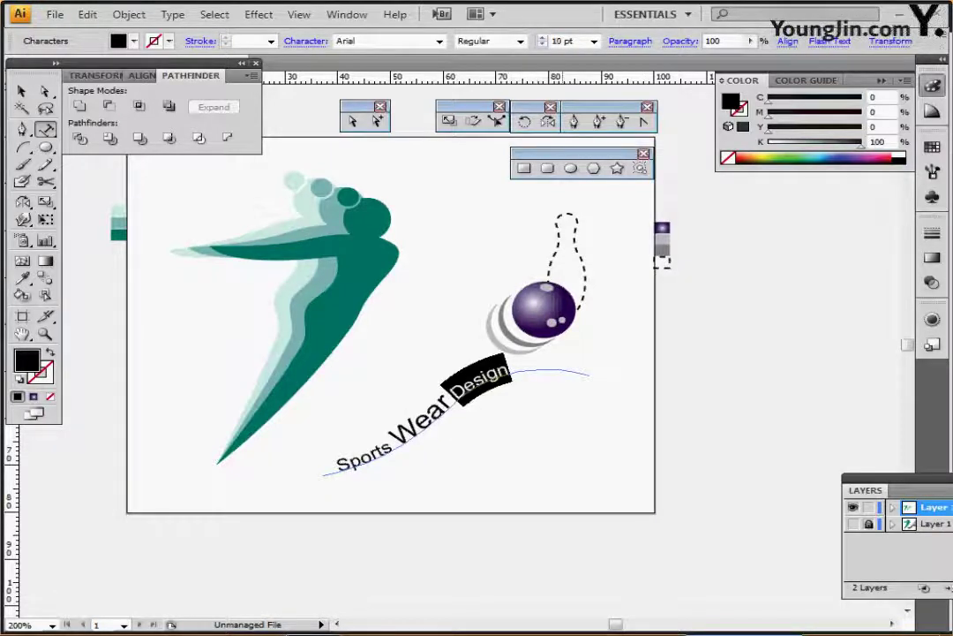
left_click(562, 41)
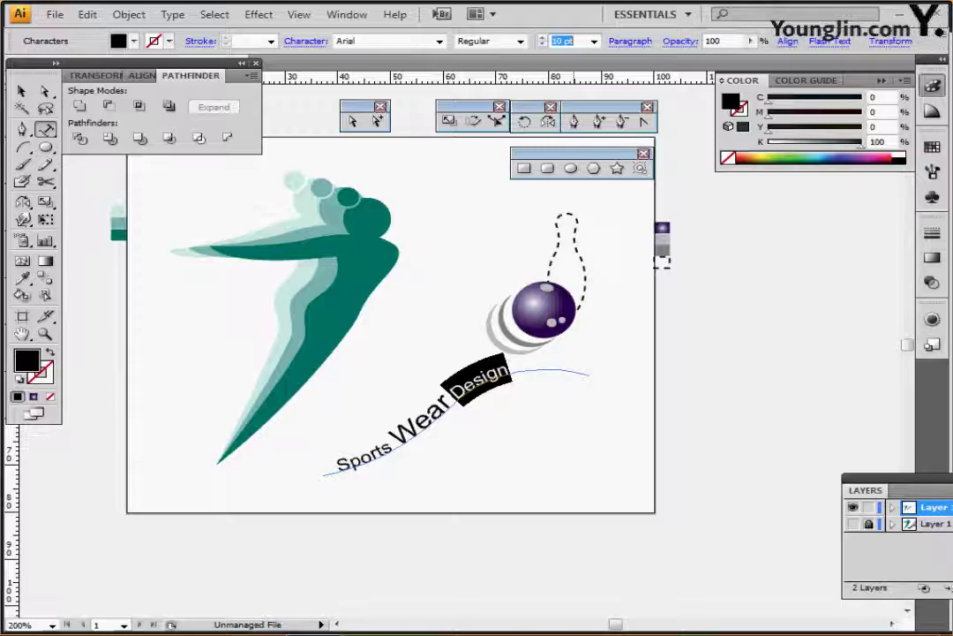
type("20")
key("Return")
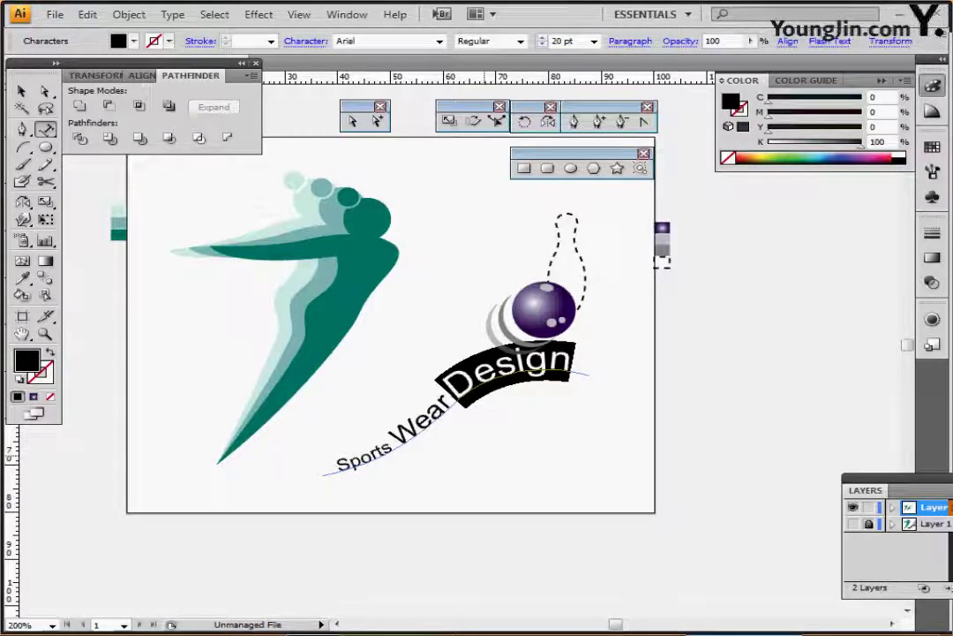
key("ctrl+z")
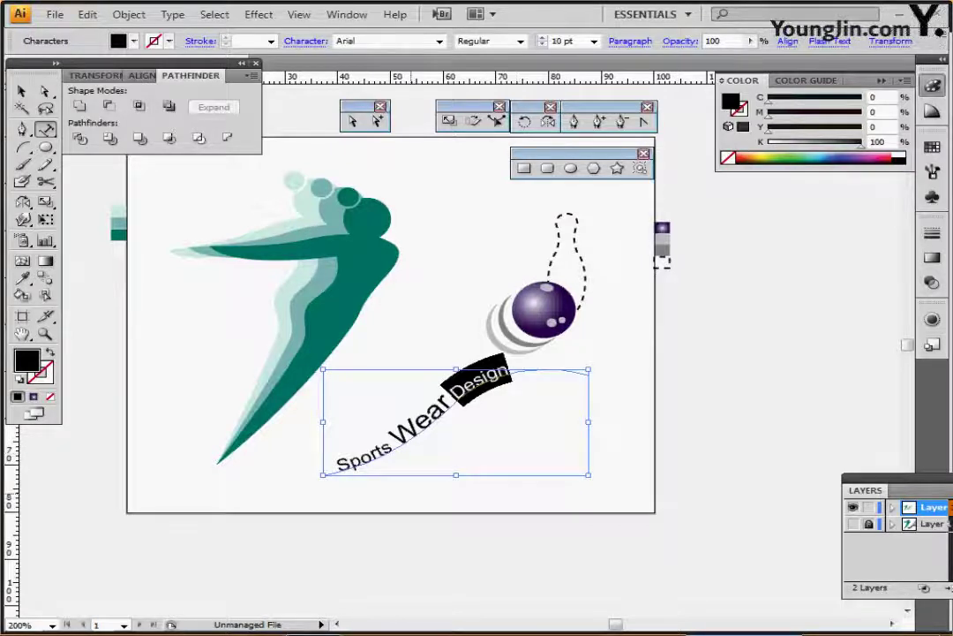
key("ctrl+z")
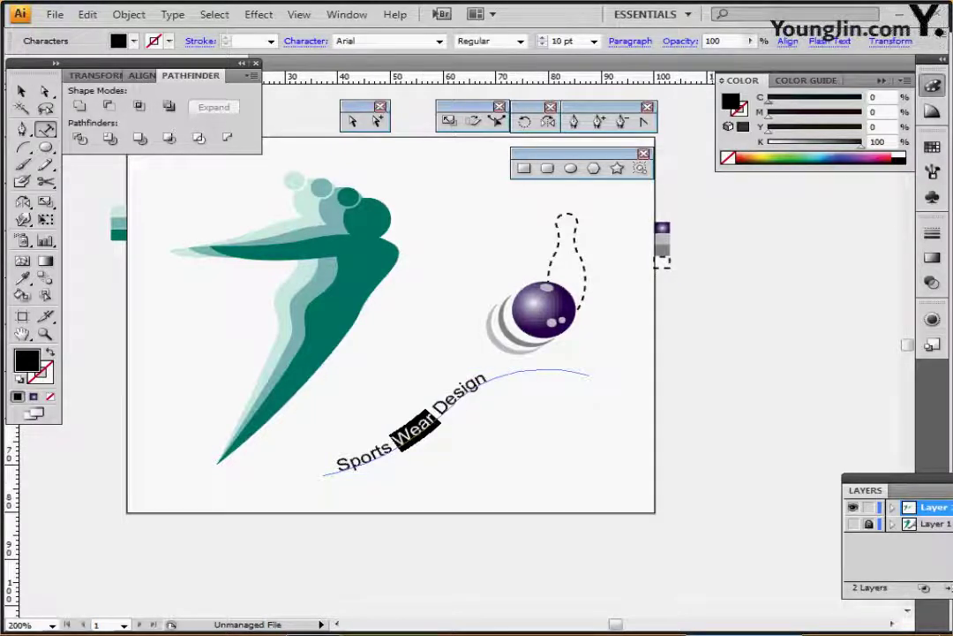
Set the selected word "Wear" on the curve to 15 pt.
left_click(566, 42)
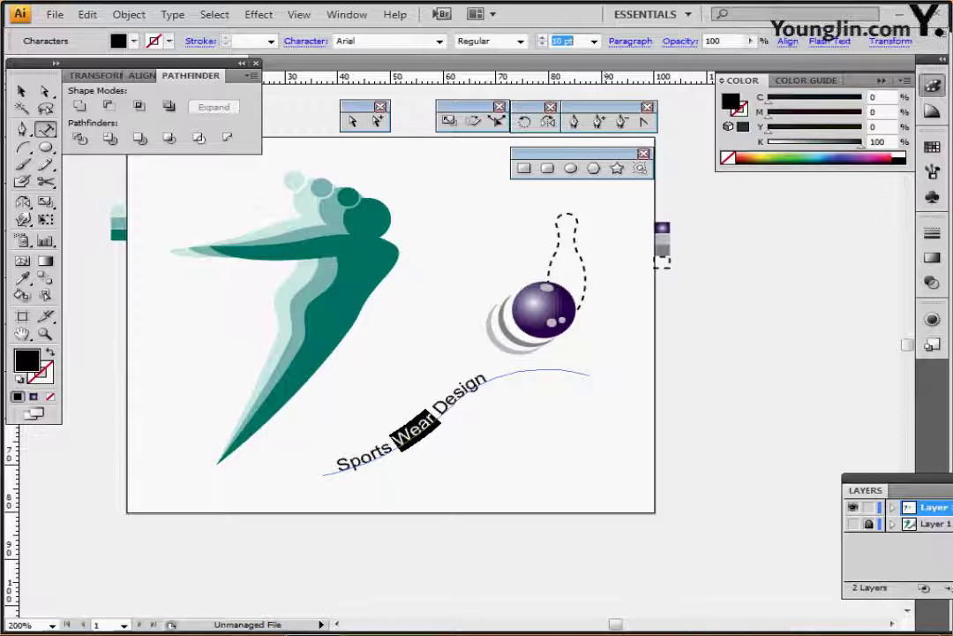
type("15")
key("Return")
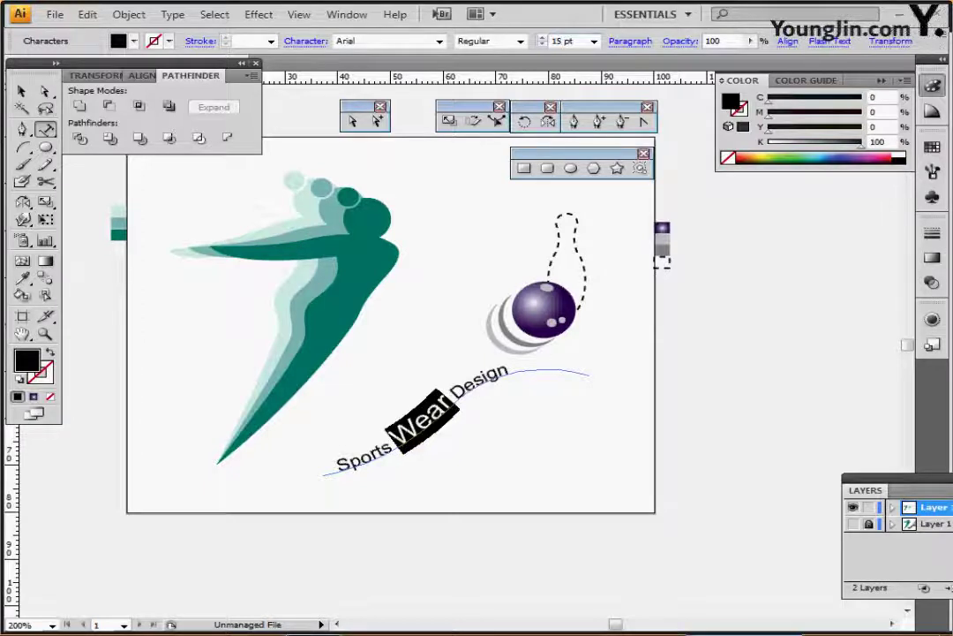
Set the font size of the word "Sports" in the path text to 20 pt and deselect the text.
left_click_drag(337, 468, 397, 448)
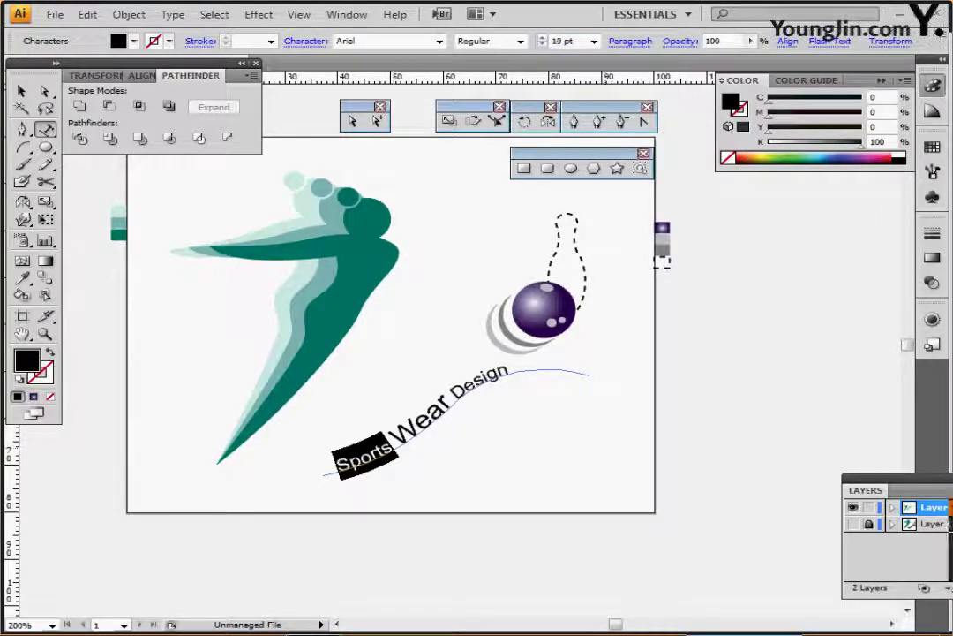
left_click(563, 42)
type("20")
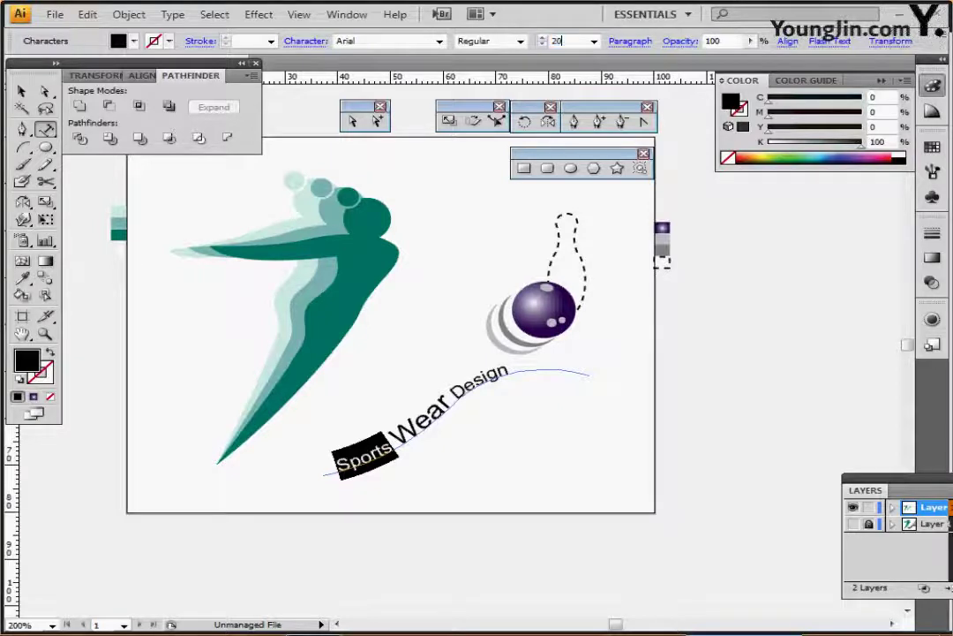
key("Return")
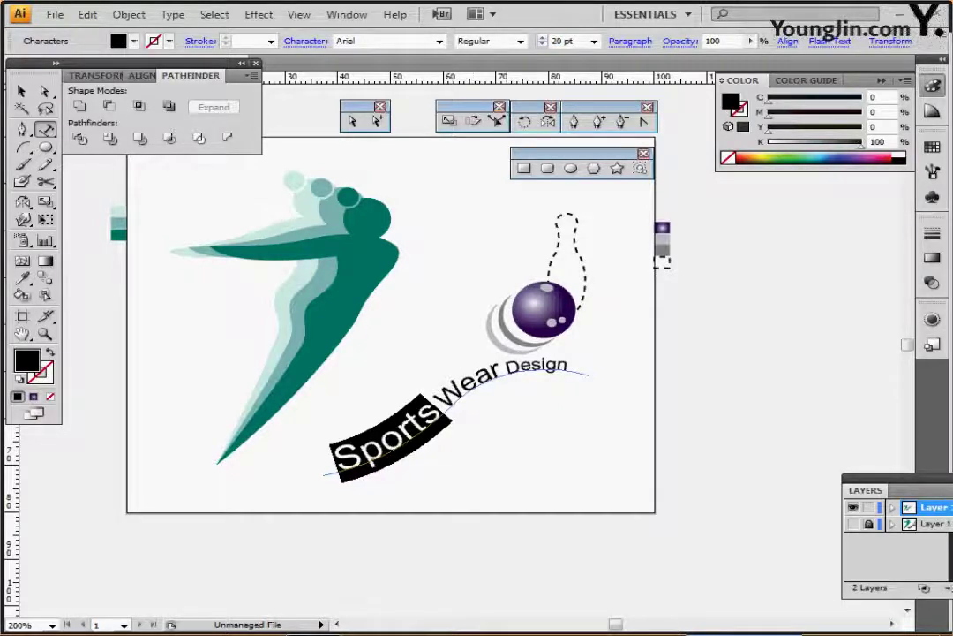
left_click(494, 459, "ctrl")
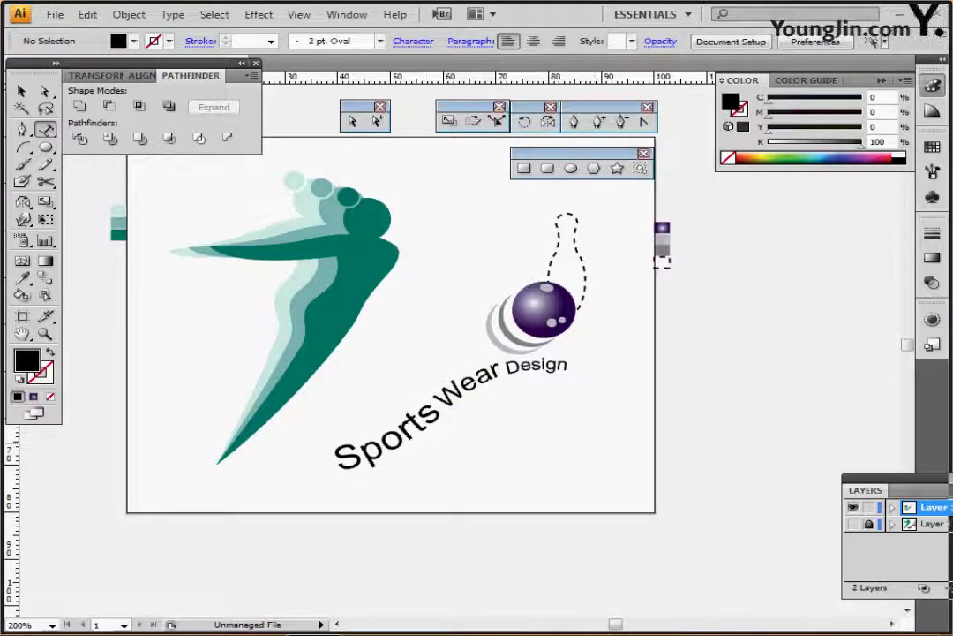
Shift the "Sports Wear Design" lettering slightly along its curve toward the path's start, leaving it deselected.
left_click(353, 457, "ctrl")
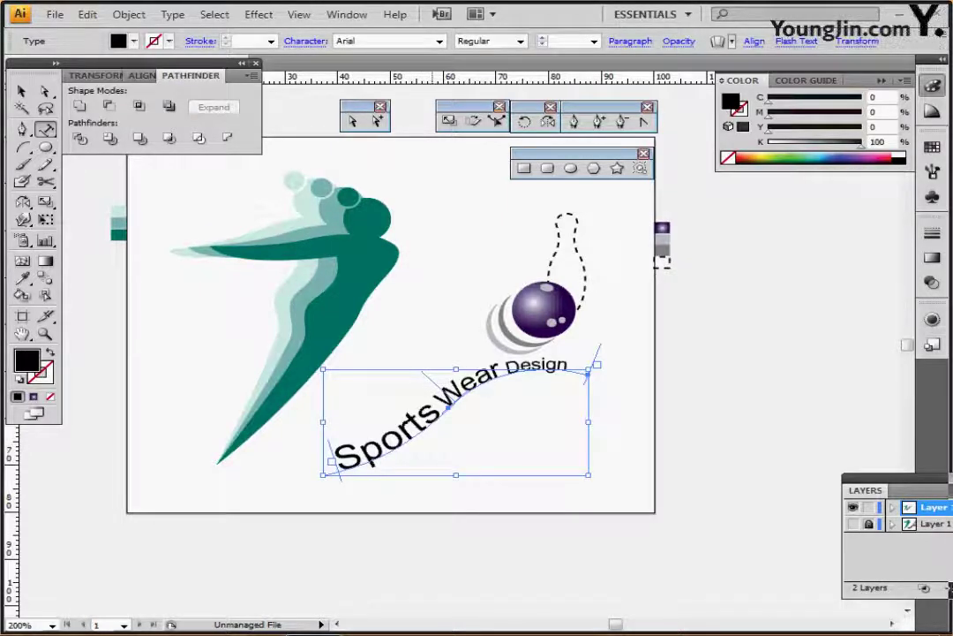
key("ctrl+a")
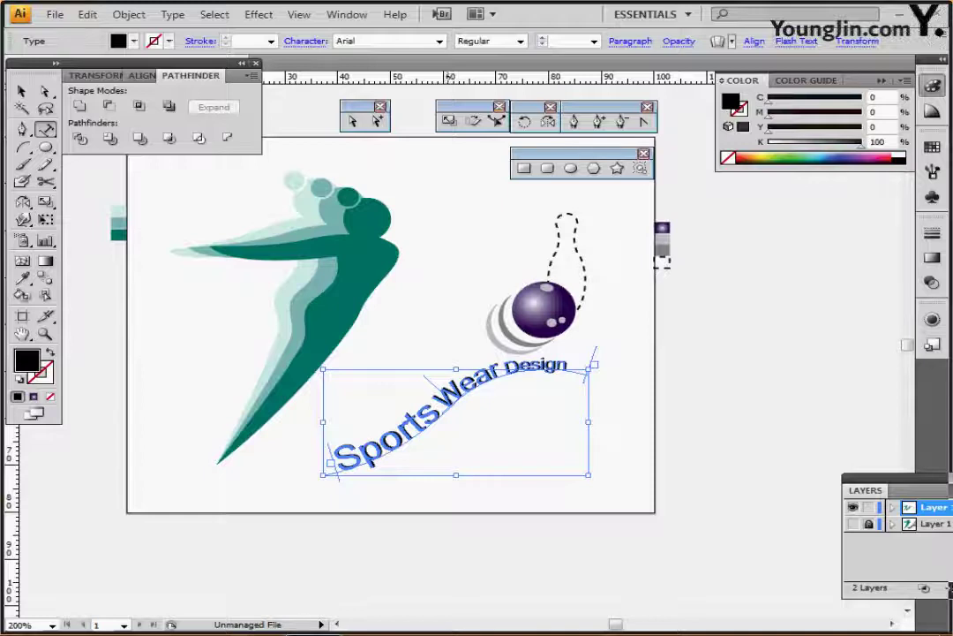
left_click_drag(426, 378, 423, 377)
key("ctrl+a")
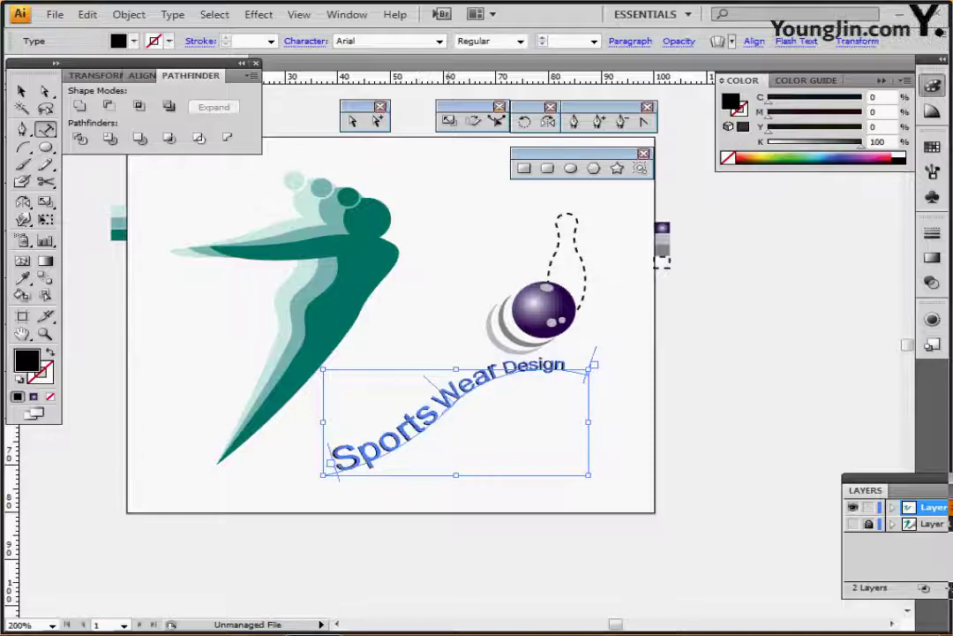
key("Escape")
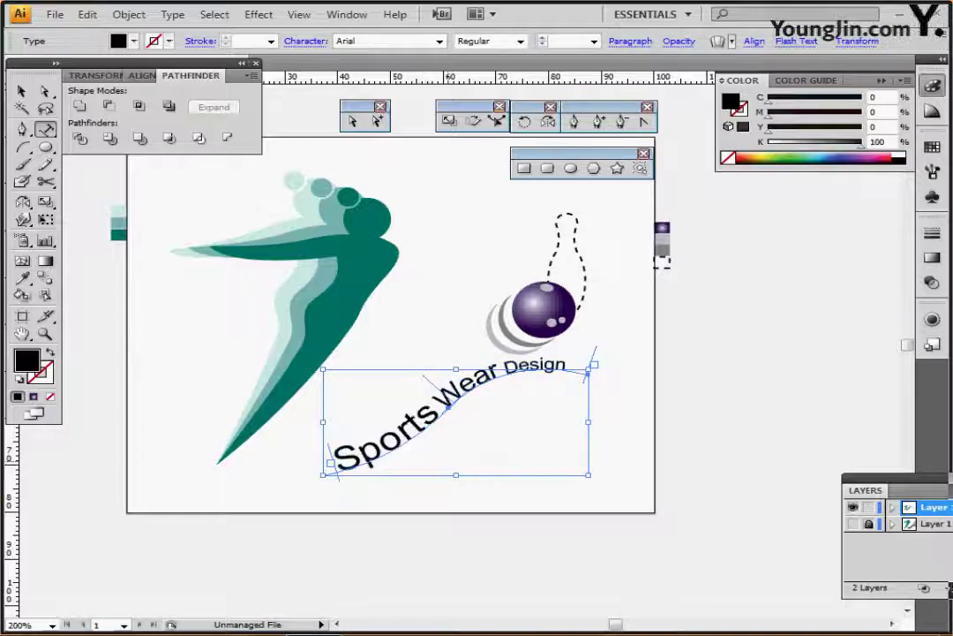
key("ctrl+shift+a")
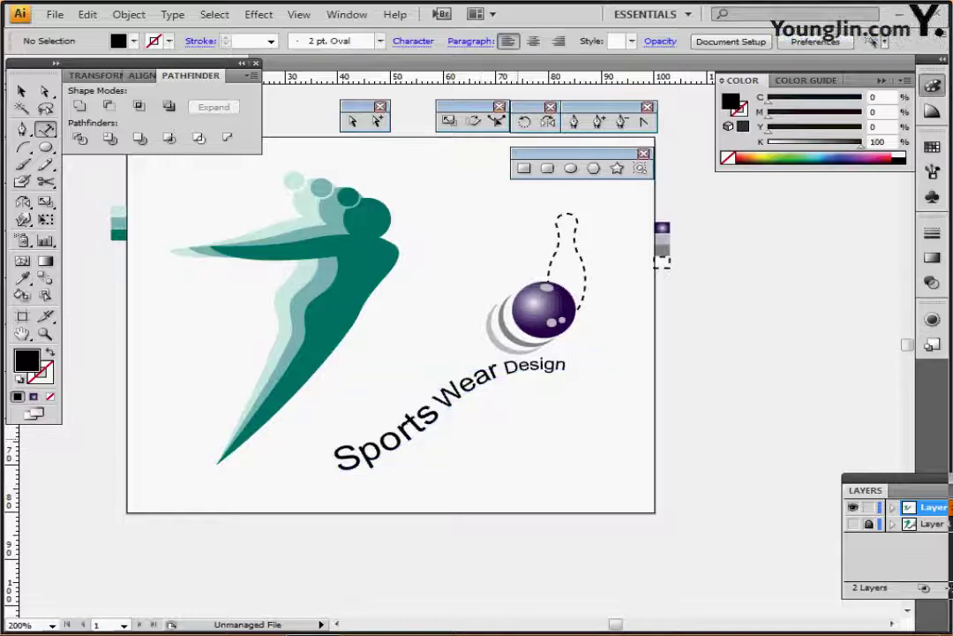
left_click_drag(450, 363, 463, 395)
left_click_drag(545, 457, 478, 441)
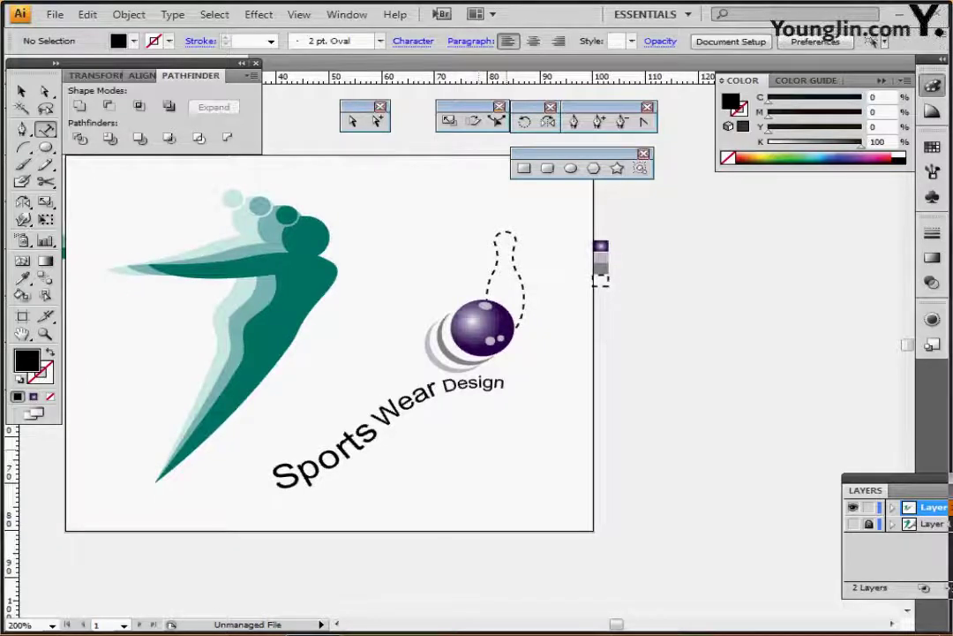